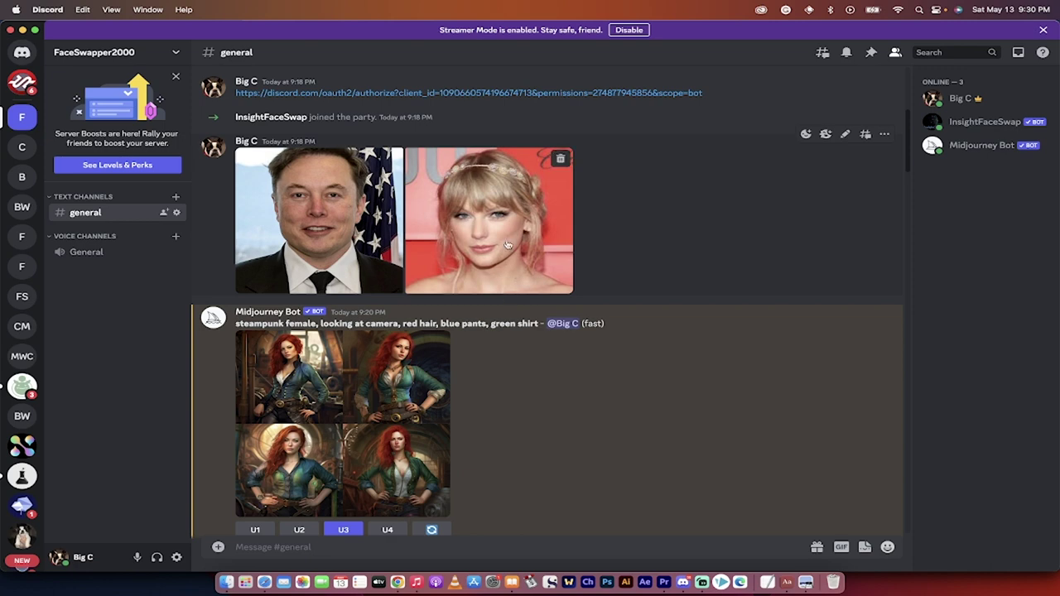
Enlarge the four-image steampunk female grid for a closer look, and close the preview.
scroll(555, 422, down, 2)
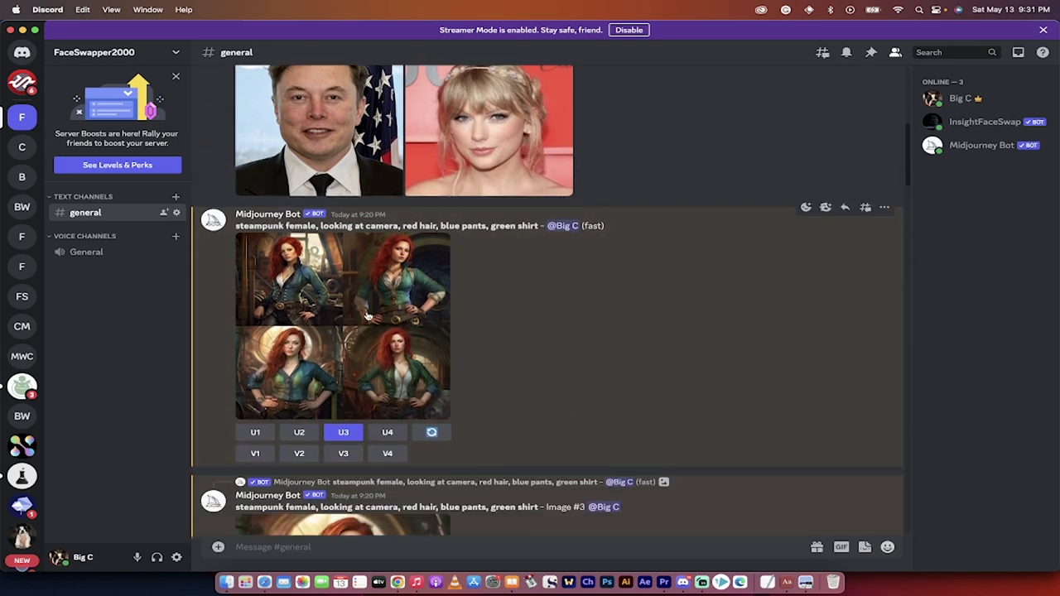
click(381, 366)
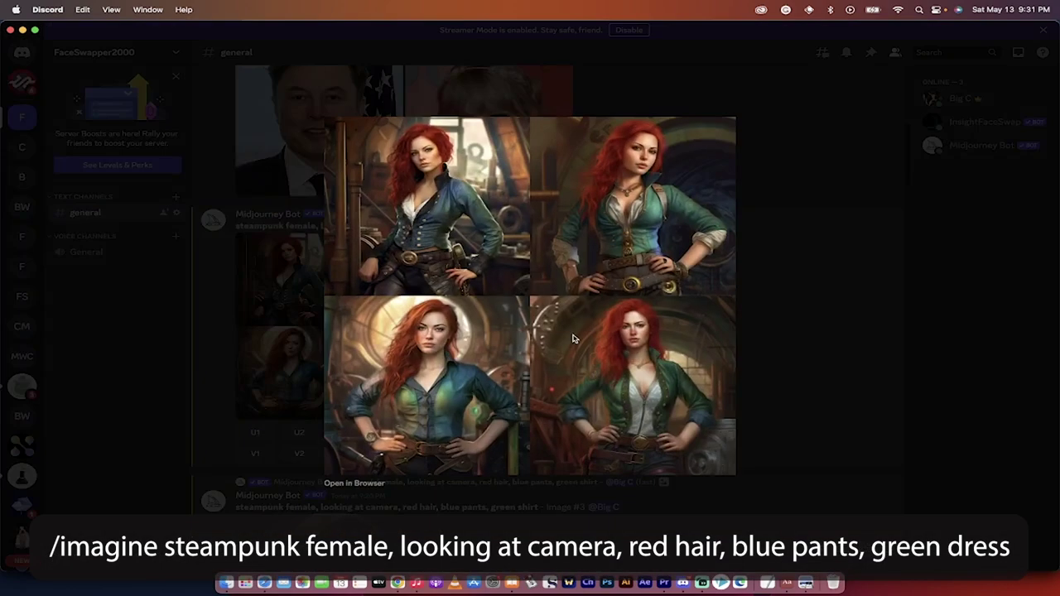
click(277, 377)
Examine the image grids and upscaled images for reading a book, running fast, fighting a dragon and staring at a villain.
scroll(406, 351, down, 5)
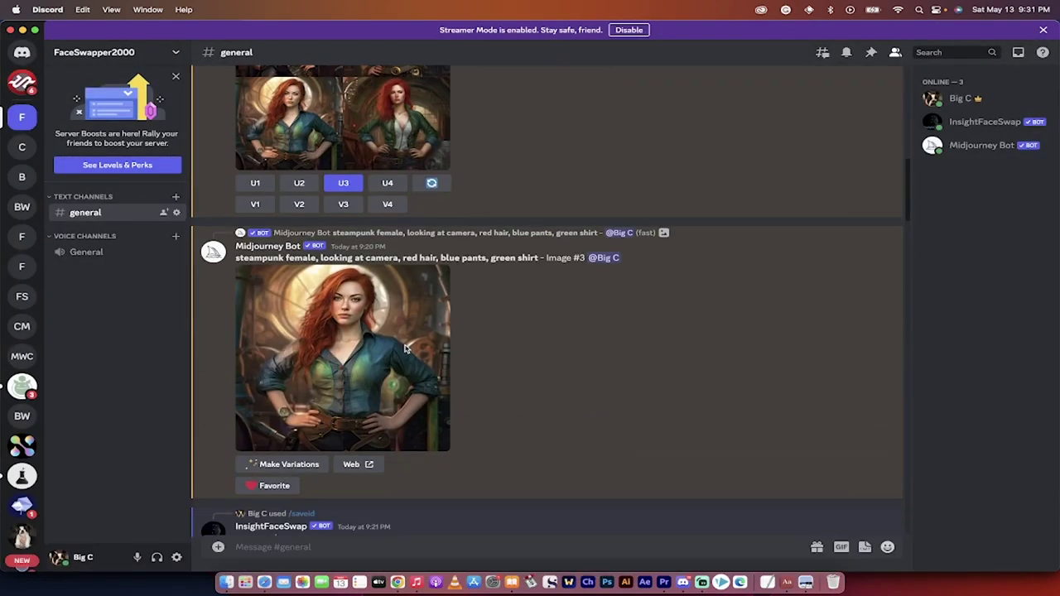
scroll(406, 351, down, 10)
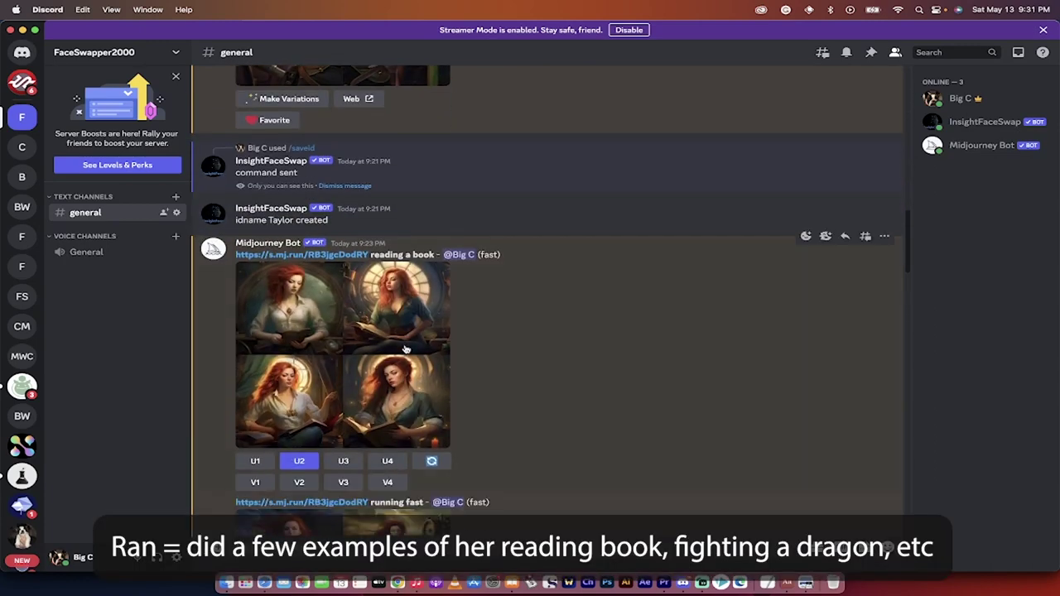
scroll(405, 352, down, 15)
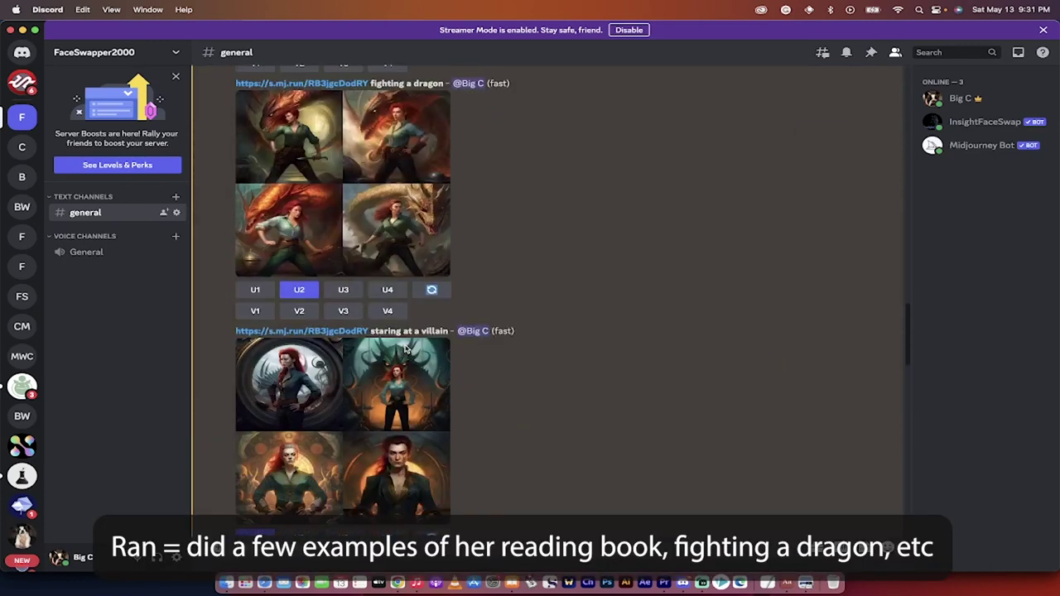
scroll(405, 349, down, 5)
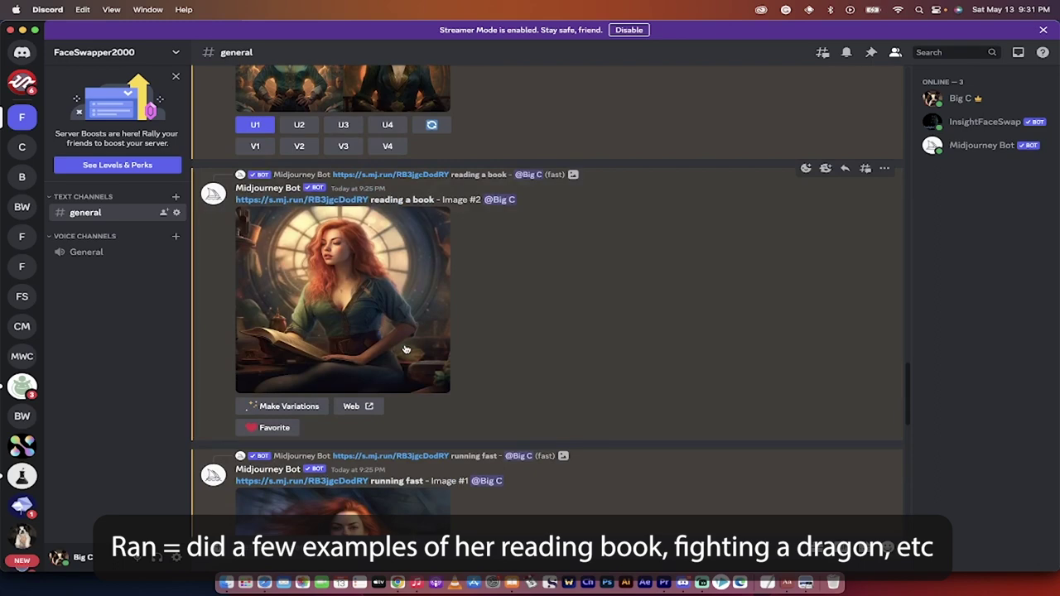
scroll(405, 350, down, 12)
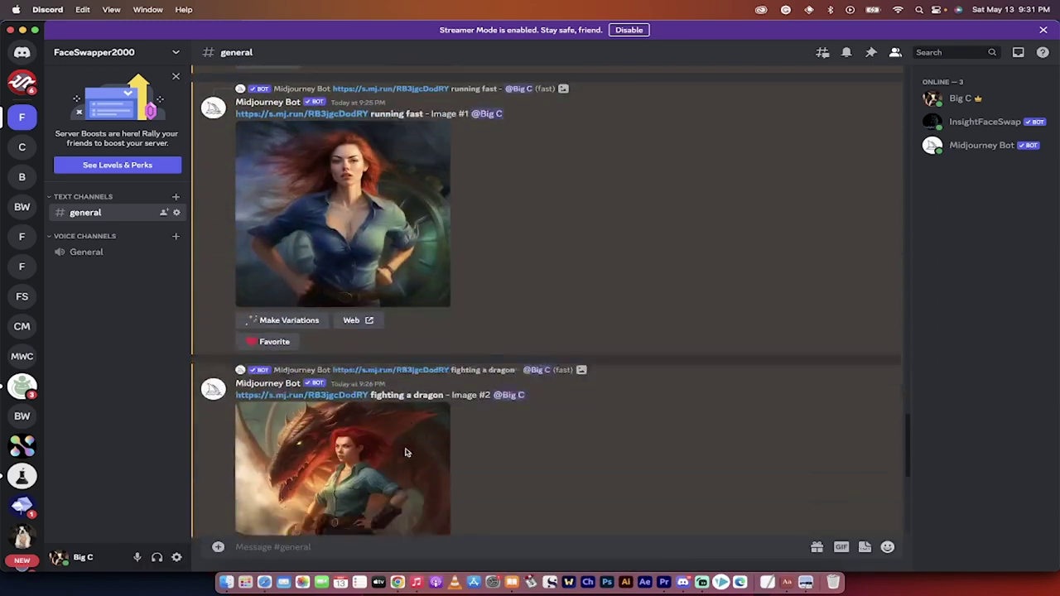
scroll(406, 452, down, 6)
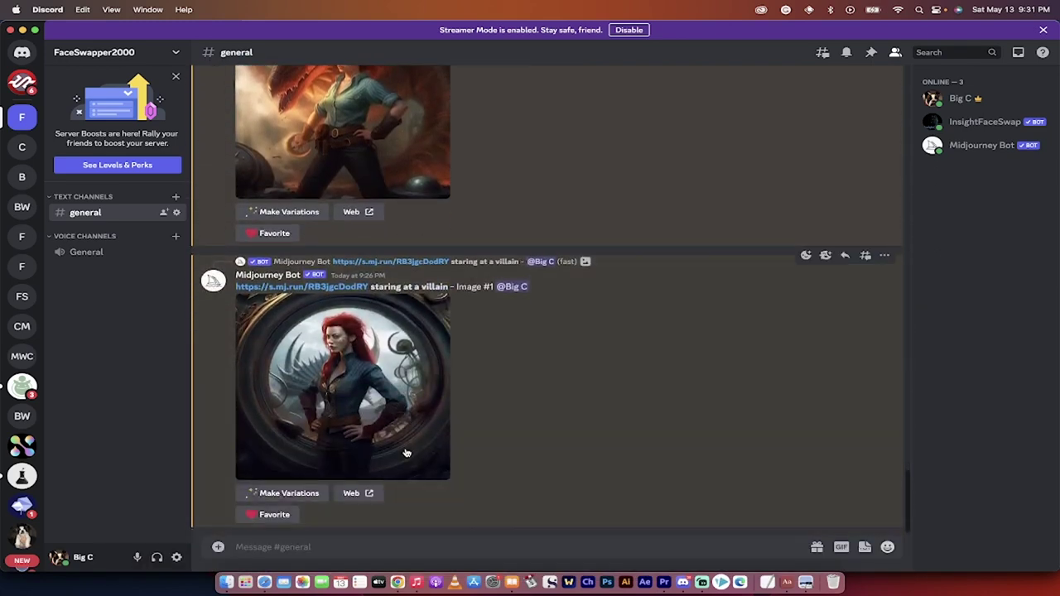
Run the INSwapper app on the upscaled "reading a book" Image #2.
scroll(405, 452, up, 11)
scroll(406, 452, up, 5)
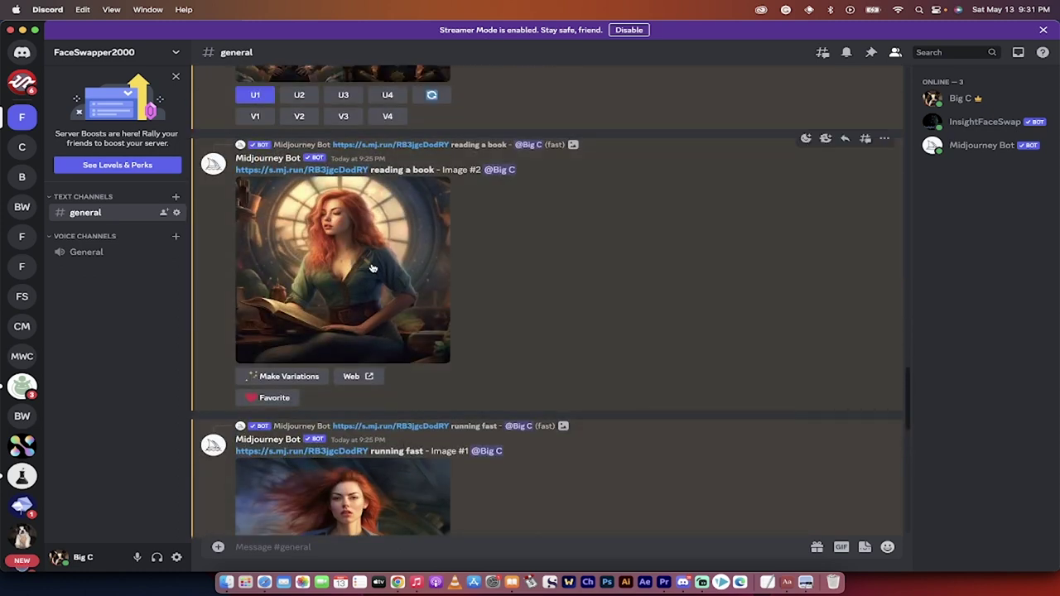
scroll(373, 267, up, 1)
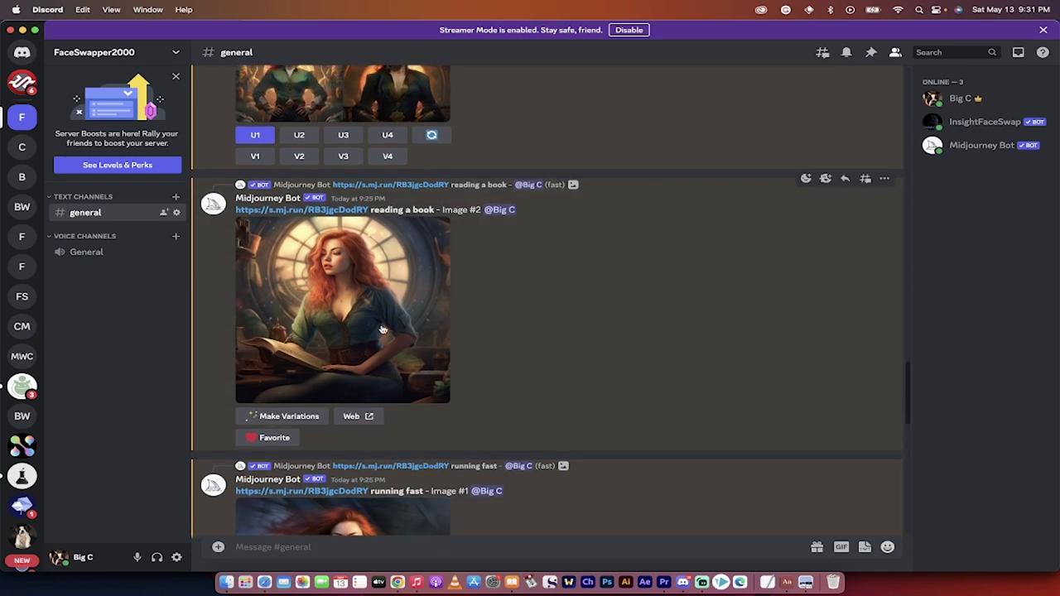
right_click(383, 329)
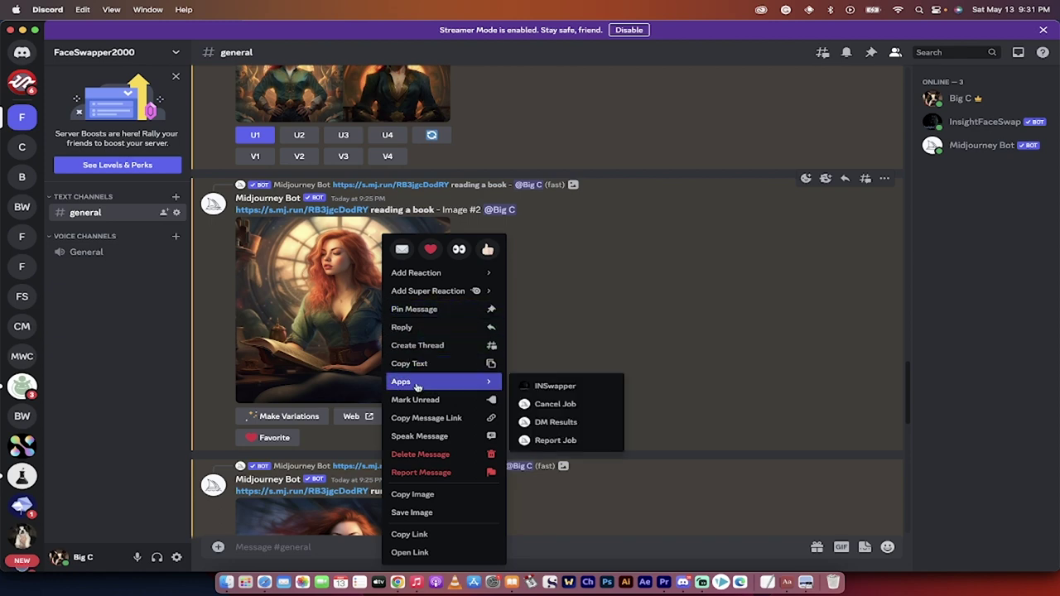
click(530, 386)
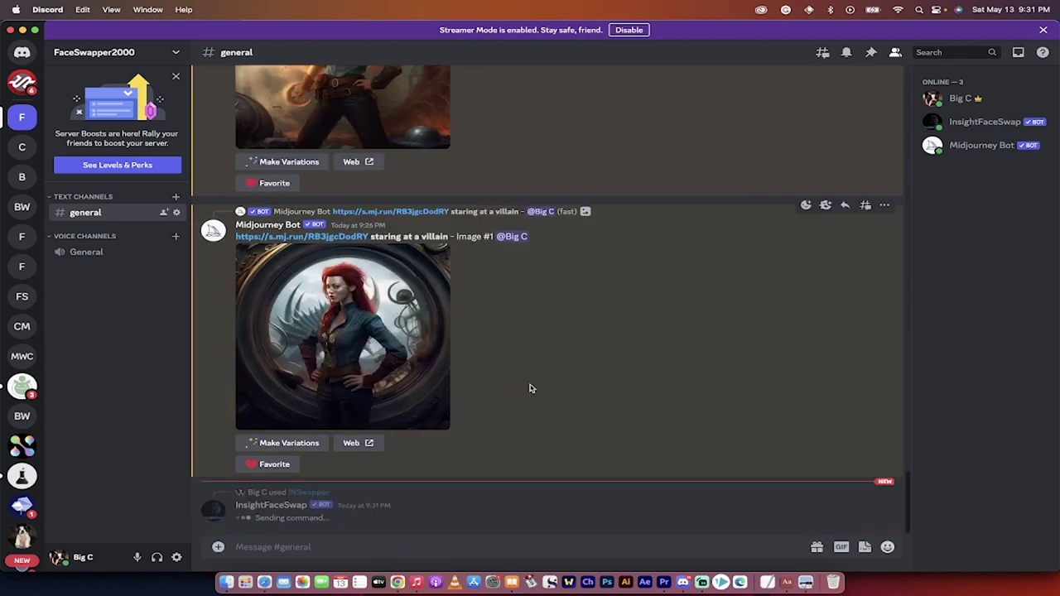
Run the INSwapper app on the upscaled "running fast" Image #1.
scroll(530, 388, up, 10)
scroll(480, 385, down, 1)
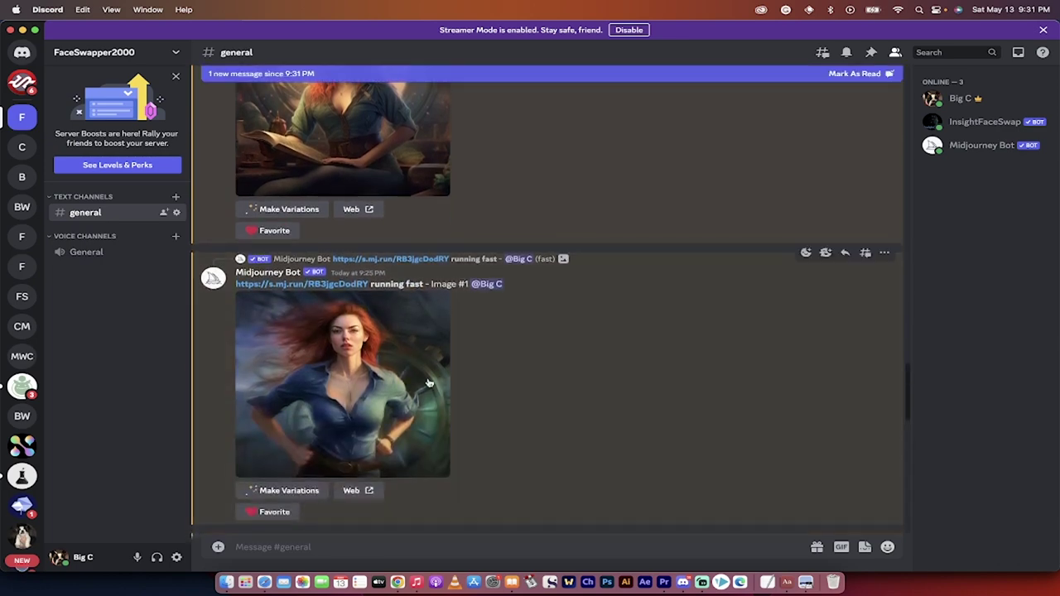
right_click(371, 378)
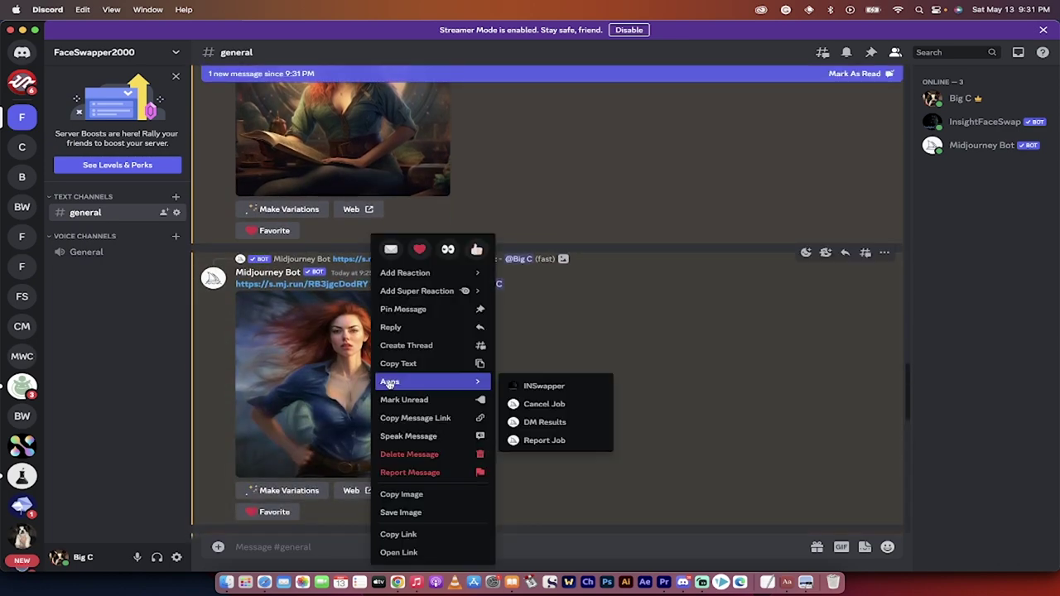
mouse_move(469, 383)
click(530, 386)
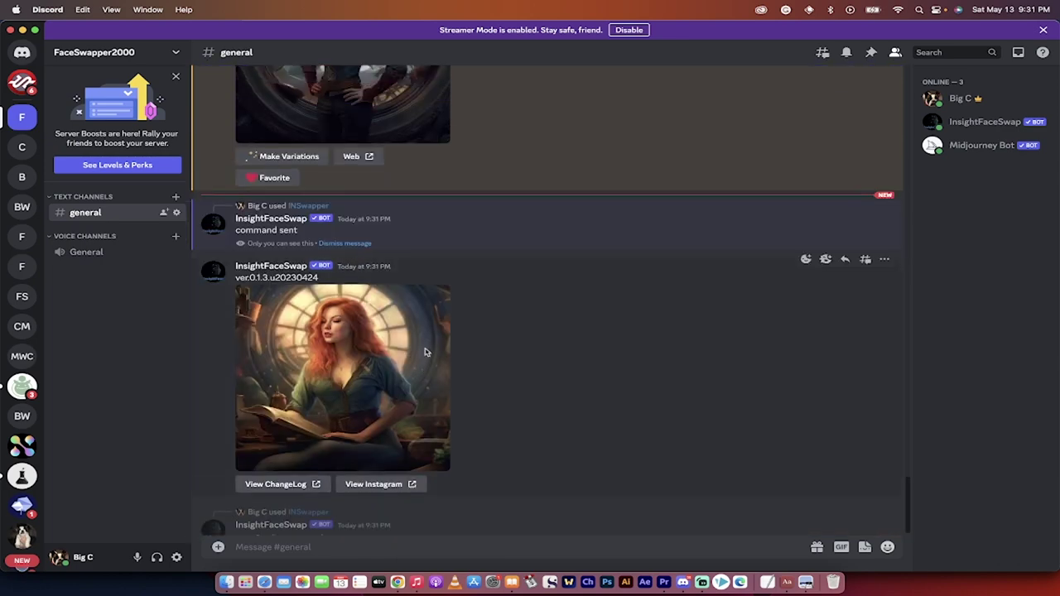
Run the INSwapper app on the upscaled "fighting a dragon" Image #2.
scroll(426, 351, up, 10)
scroll(418, 346, down, 3)
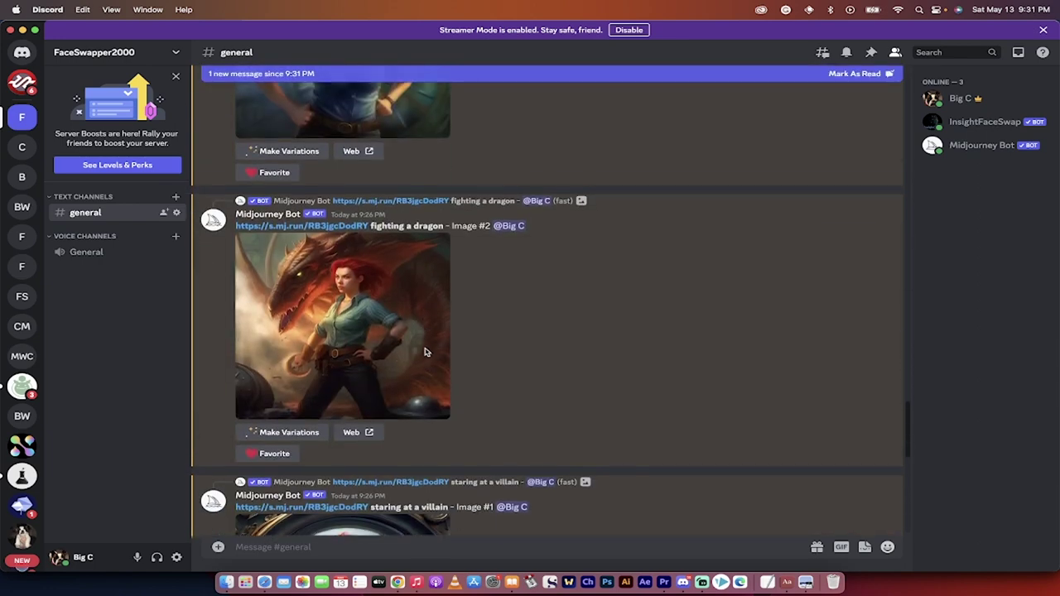
right_click(403, 336)
mouse_move(476, 382)
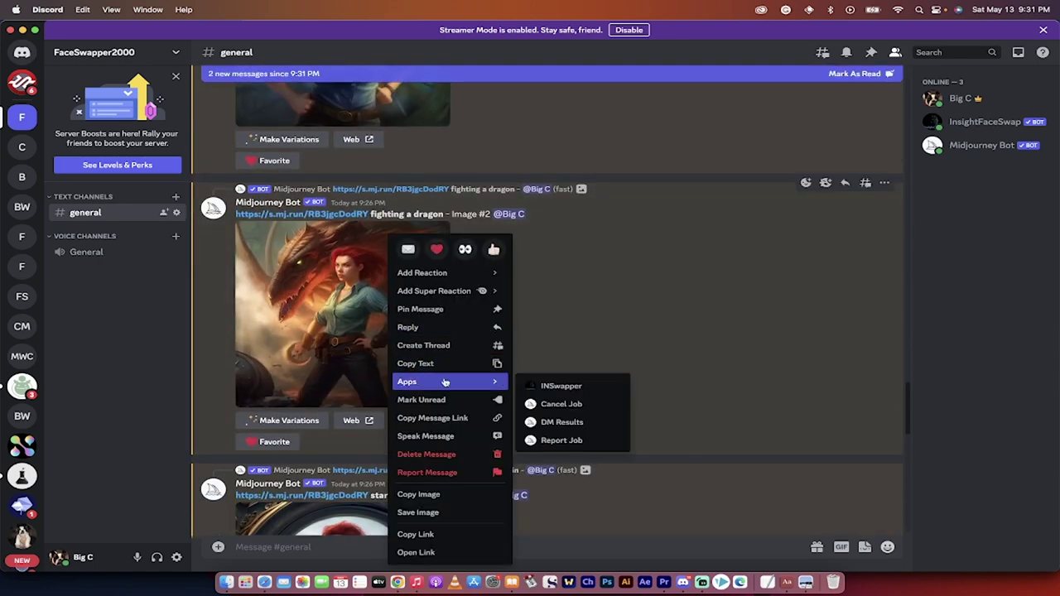
click(546, 385)
Run the INSwapper app on the upscaled "staring at a villain" Image #1.
scroll(473, 331, up, 6)
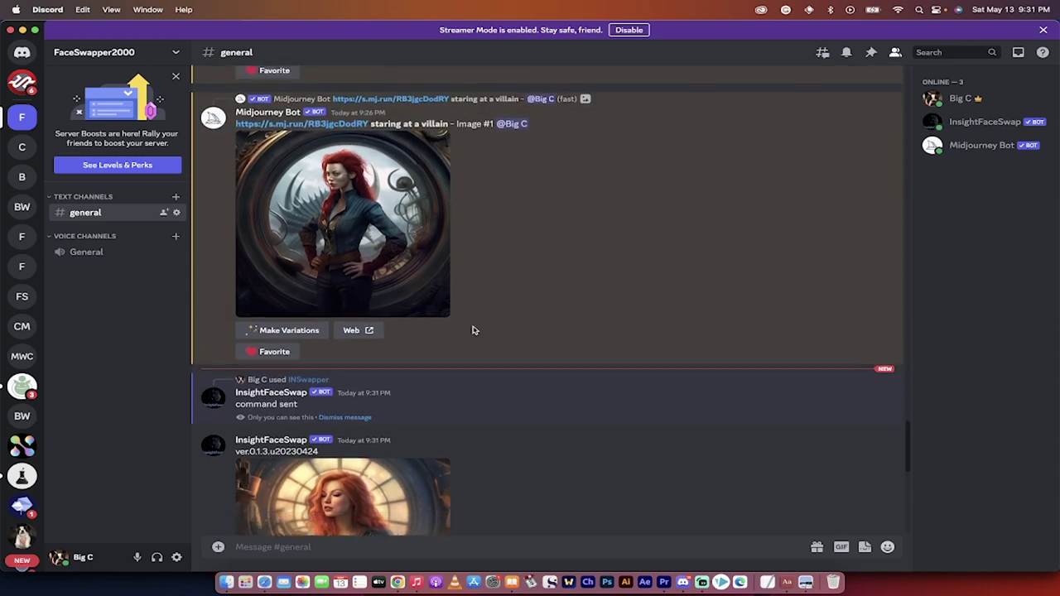
right_click(393, 334)
mouse_move(488, 381)
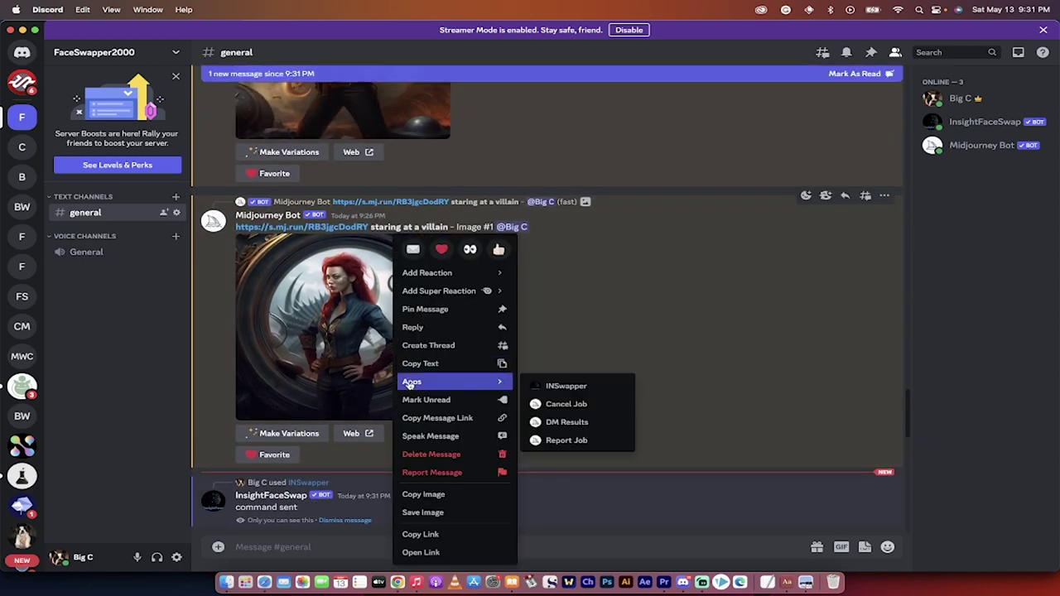
click(559, 382)
Enlarge the original "reading a book" Image #2 to see the face before the swap, and close the preview.
scroll(559, 382, up, 5)
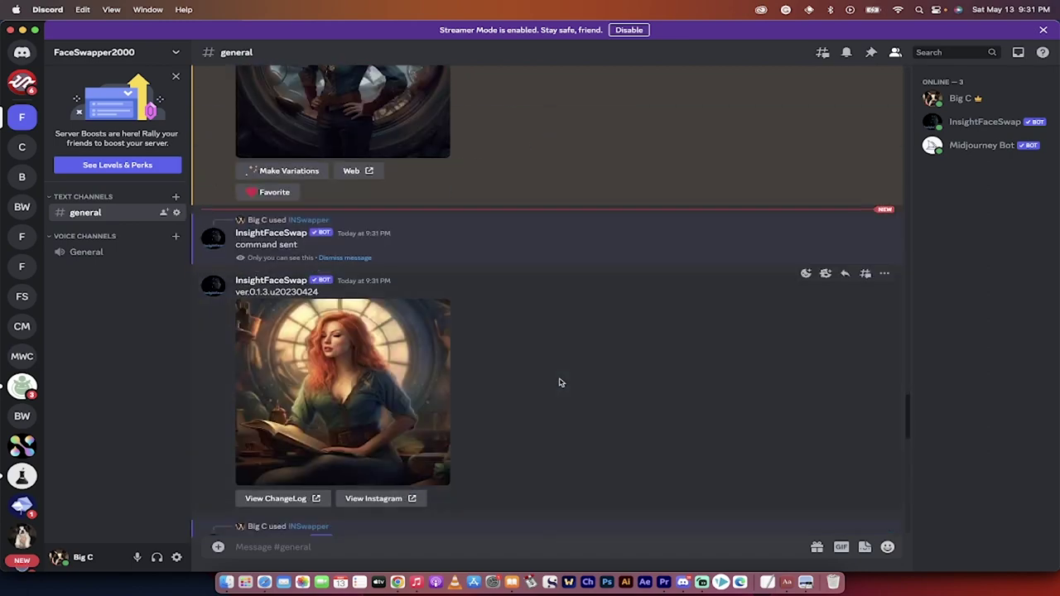
scroll(559, 383, up, 10)
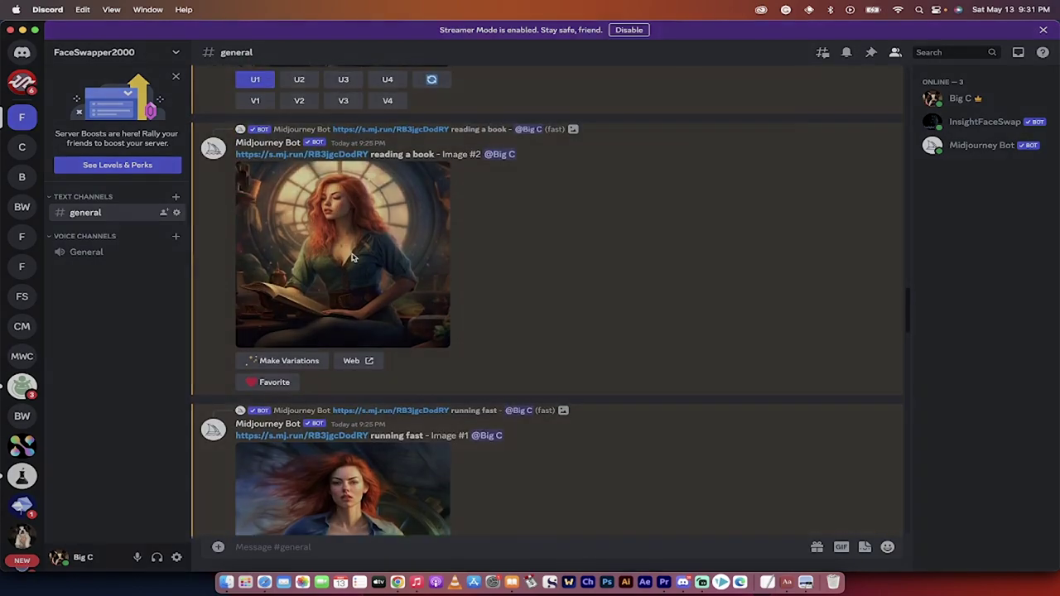
click(352, 257)
click(789, 297)
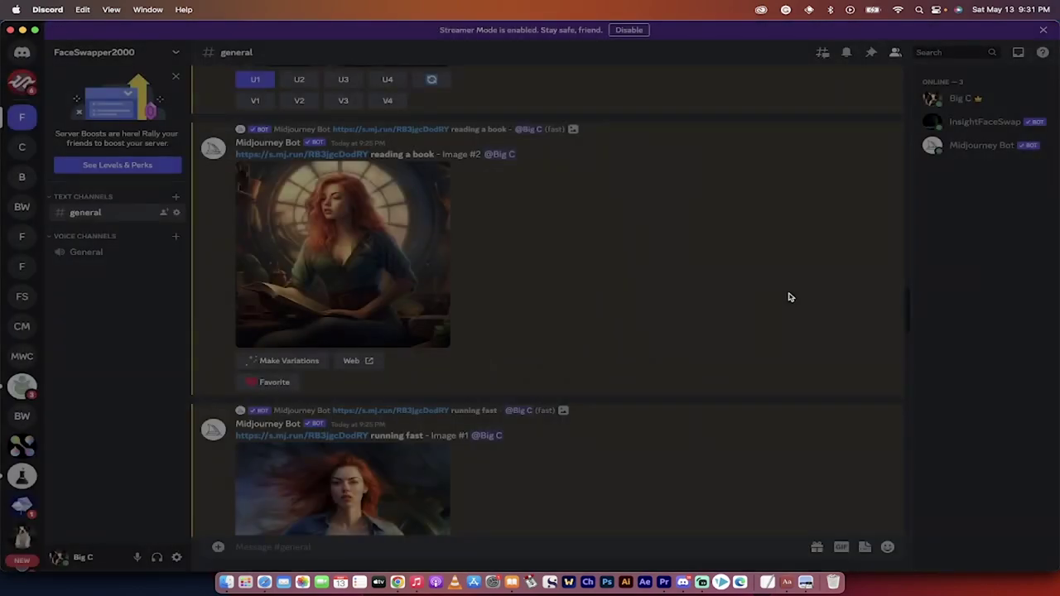
Review the original running fast, fighting a dragon and staring at a villain images in the channel.
scroll(516, 372, down, 10)
scroll(516, 372, up, 2)
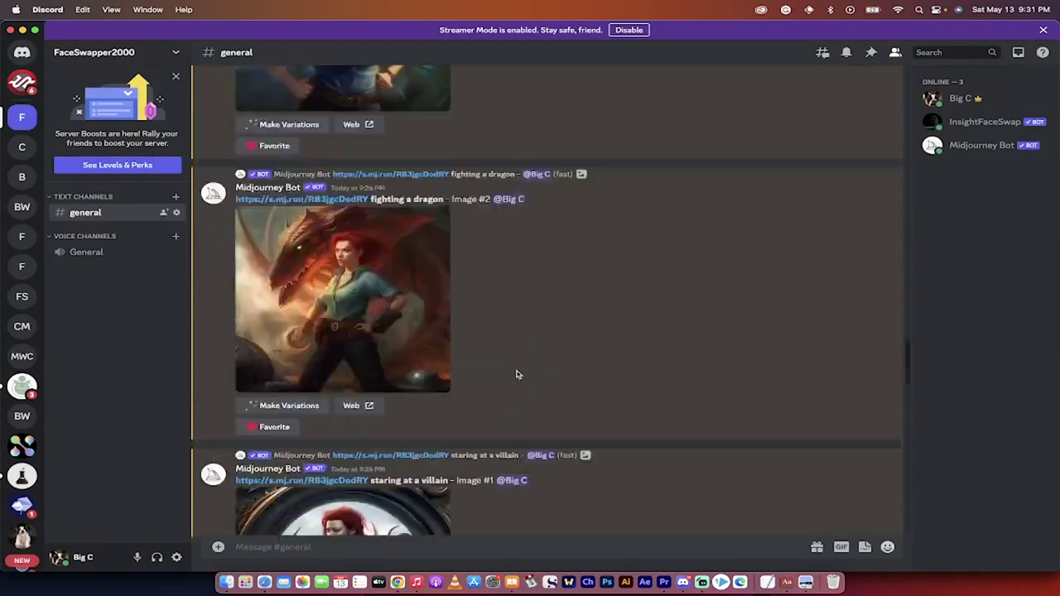
scroll(516, 371, down, 6)
scroll(515, 372, up, 4)
scroll(382, 307, down, 2)
scroll(383, 308, up, 6)
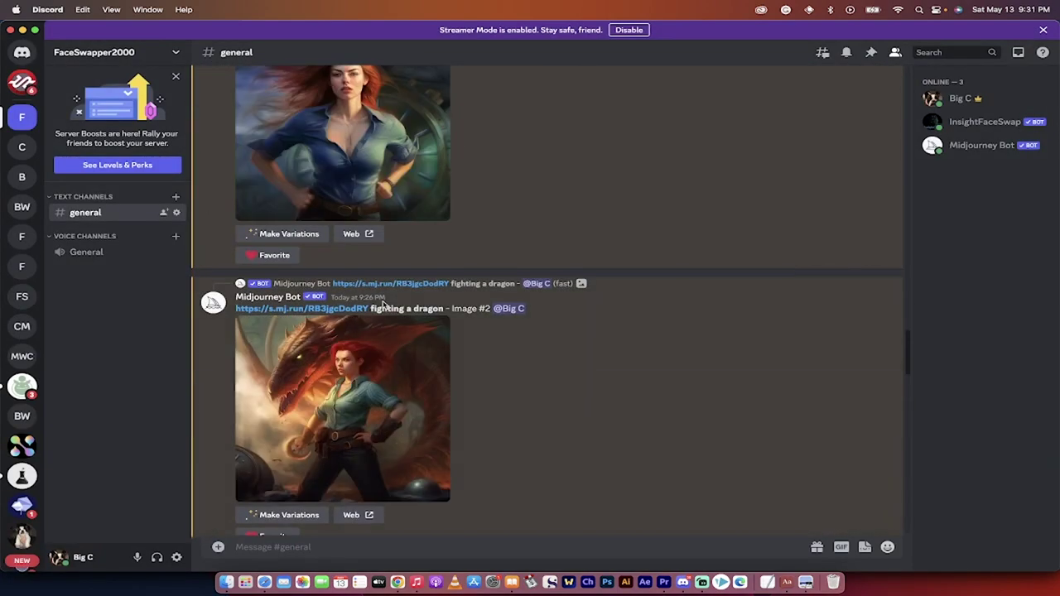
scroll(373, 323, down, 6)
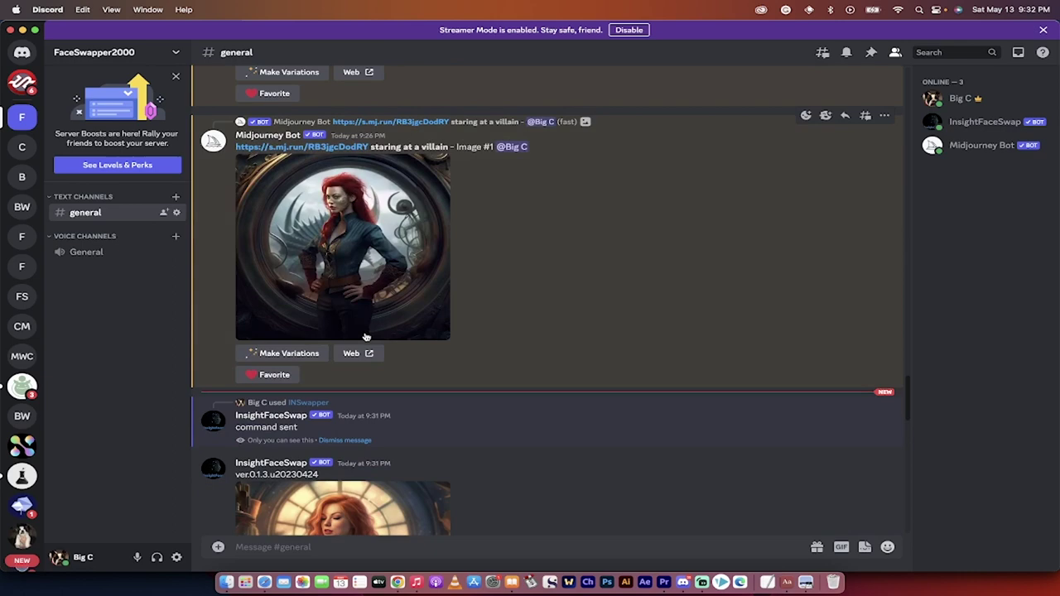
Enlarge the face-swapped reading and running images from InsightFaceSwap one after the other to inspect the new faces.
scroll(366, 337, down, 5)
click(358, 273)
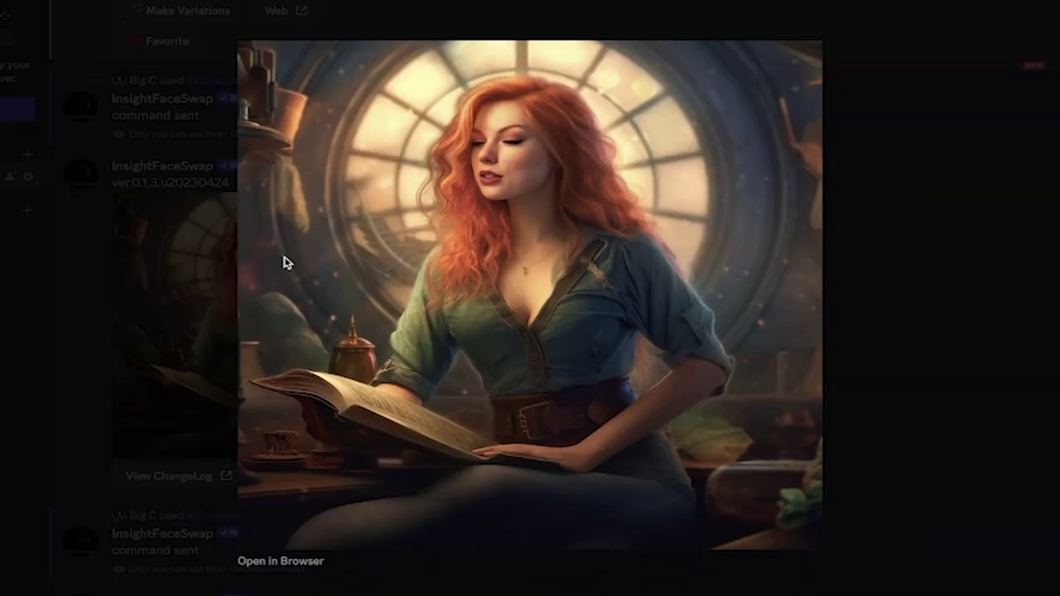
click(880, 300)
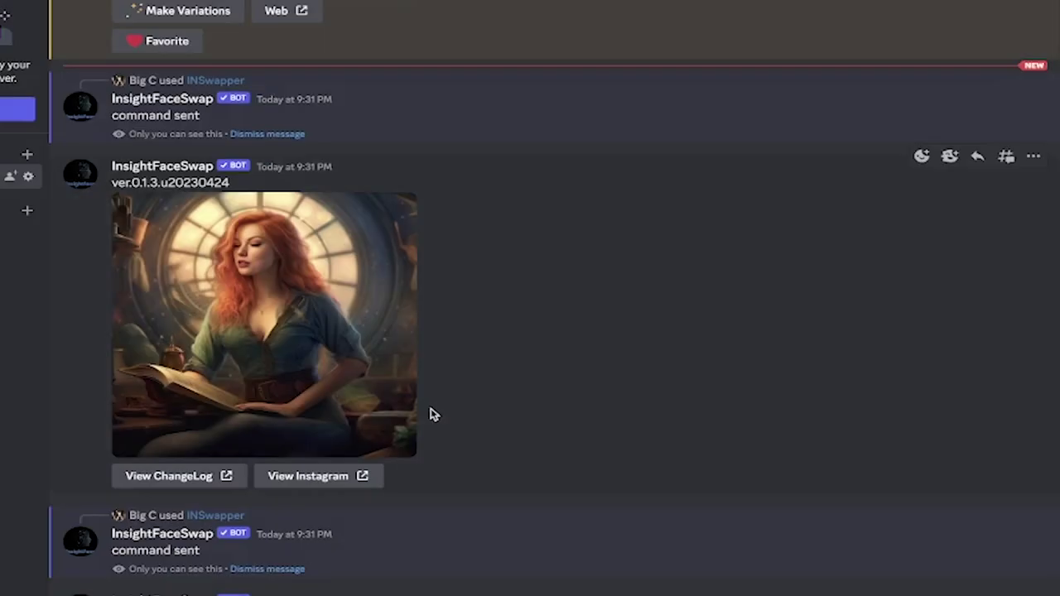
scroll(433, 414, down, 5)
click(351, 428)
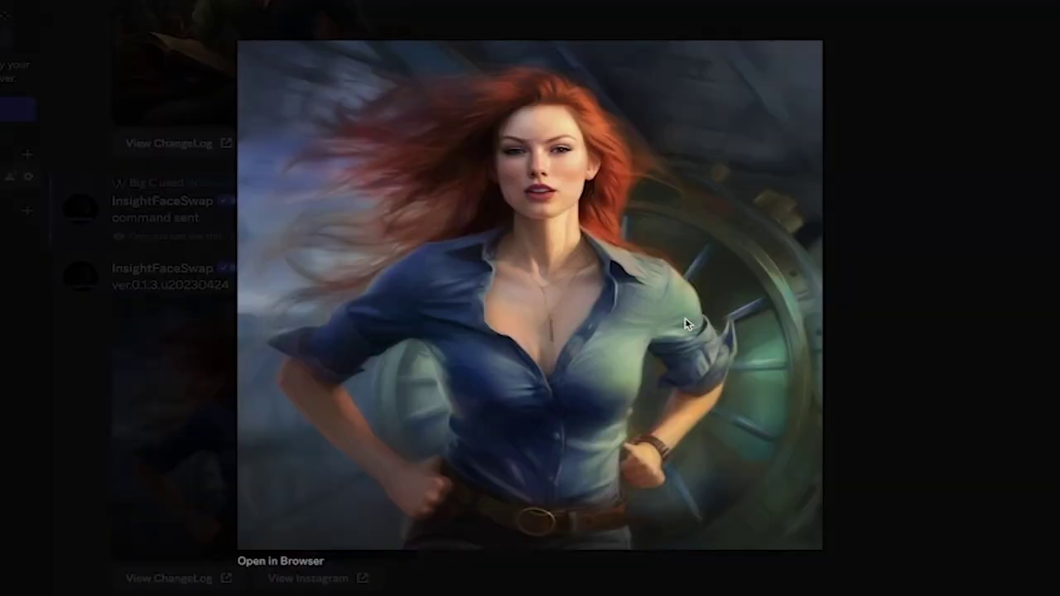
click(859, 336)
Enlarge the face-swapped dragon and villain images from InsightFaceSwap one after the other to inspect the new faces.
scroll(464, 395, down, 4)
scroll(464, 395, down, 2)
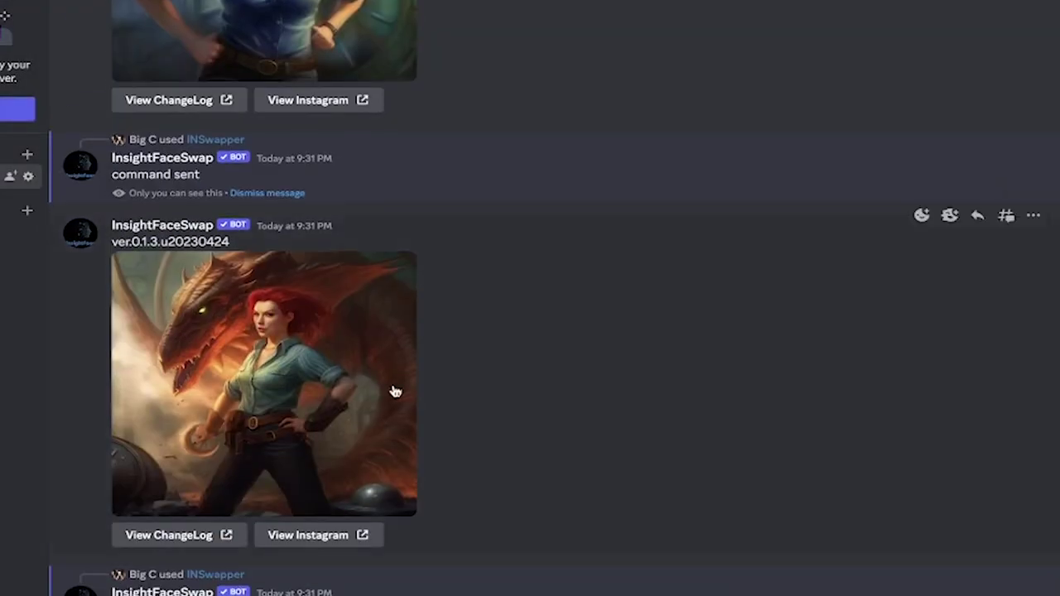
click(356, 388)
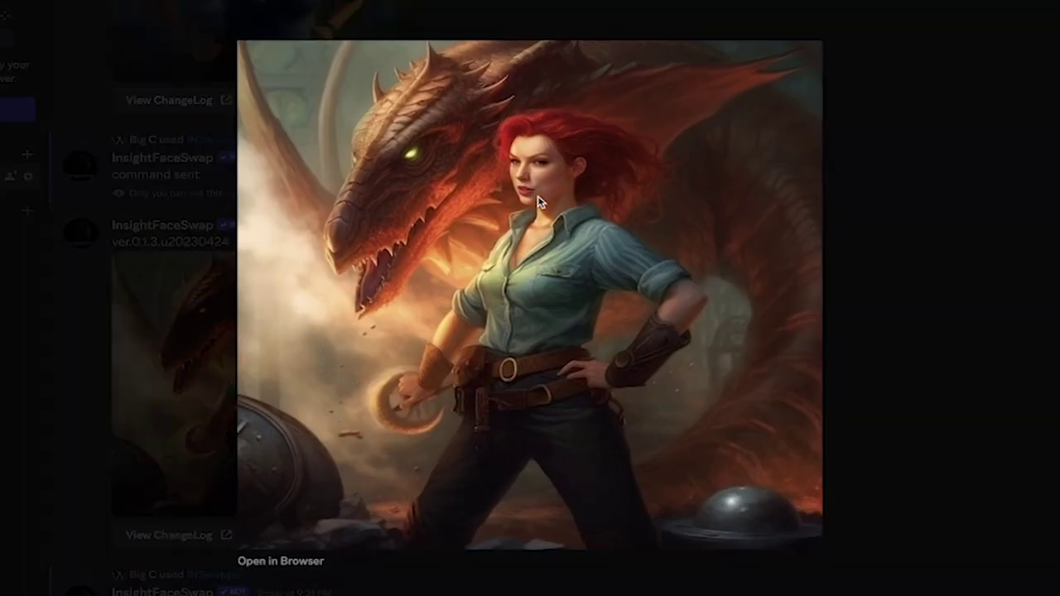
click(854, 263)
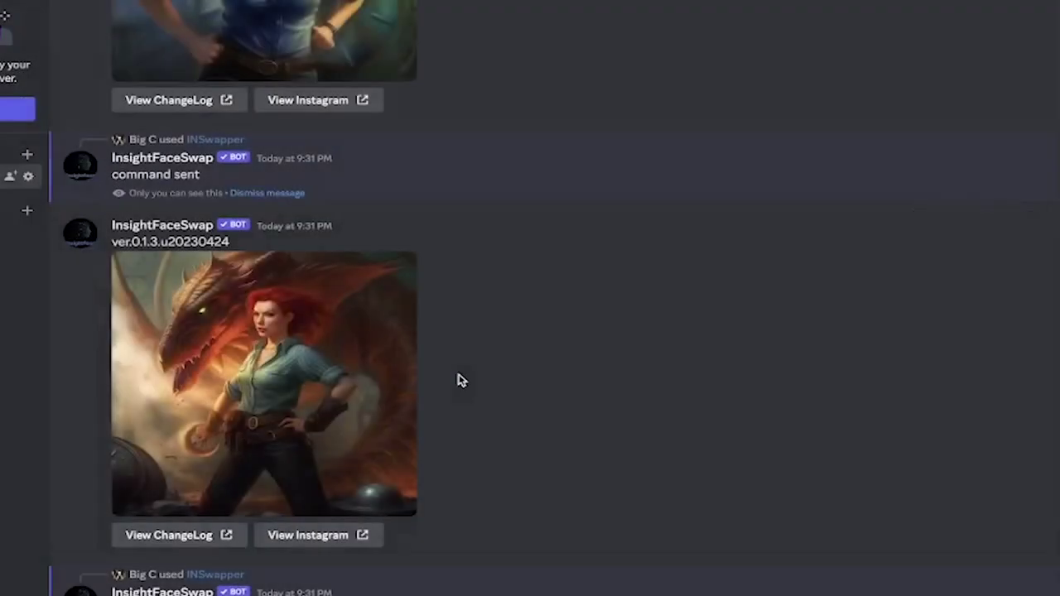
scroll(459, 378, down, 4)
click(325, 407)
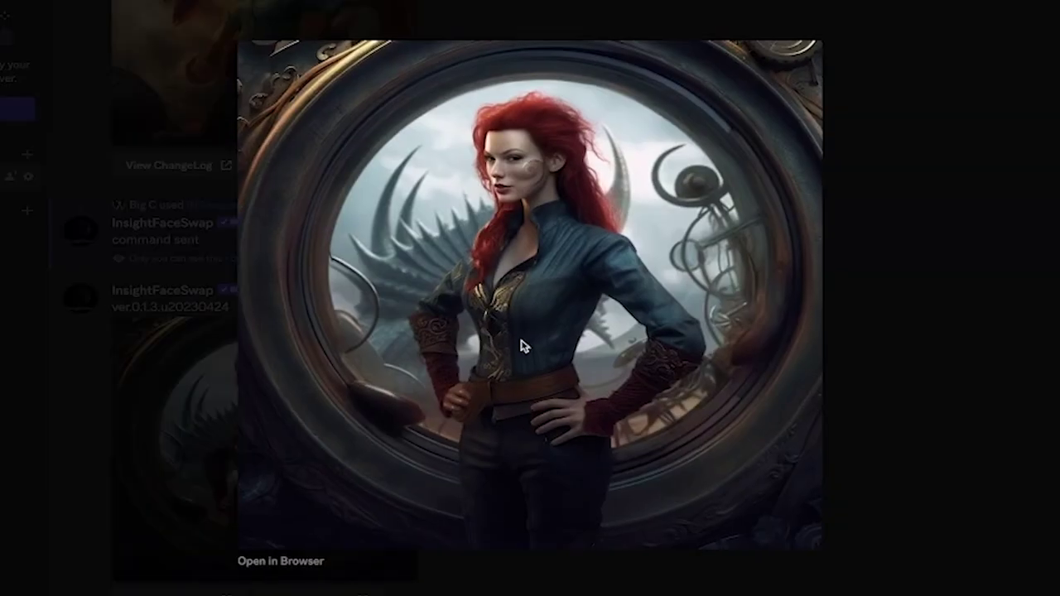
click(880, 330)
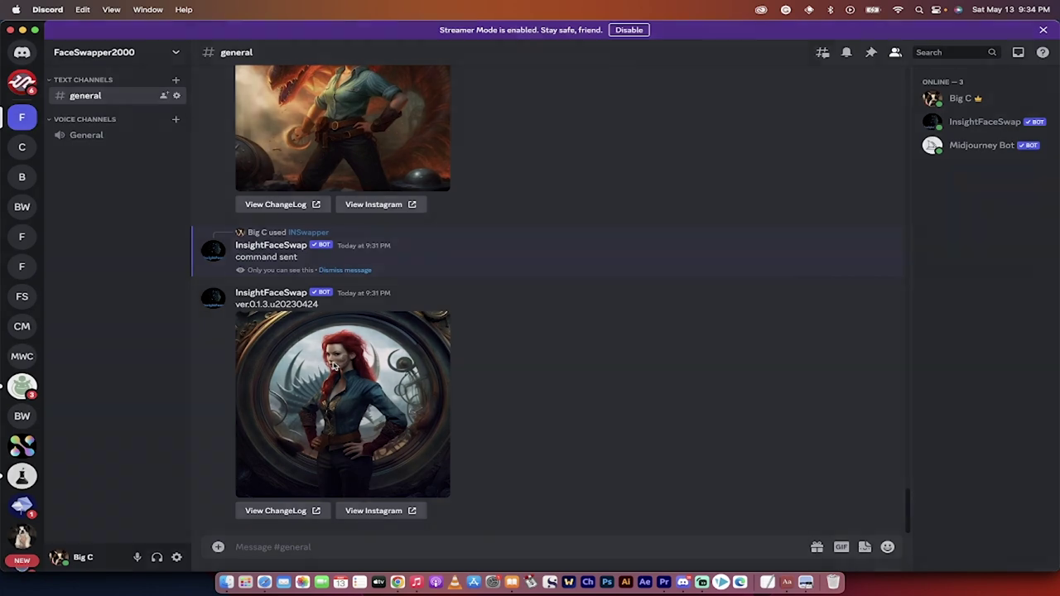
click(246, 403)
click(790, 357)
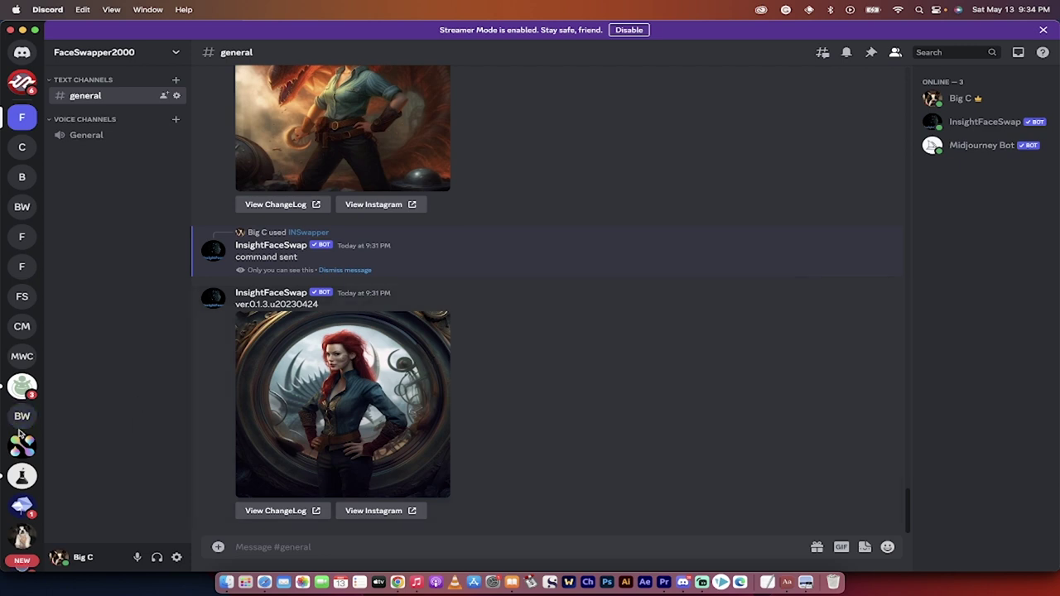
Create a new server of your own for you and your friends, and name it ConsistentElon.
scroll(20, 433, down, 8)
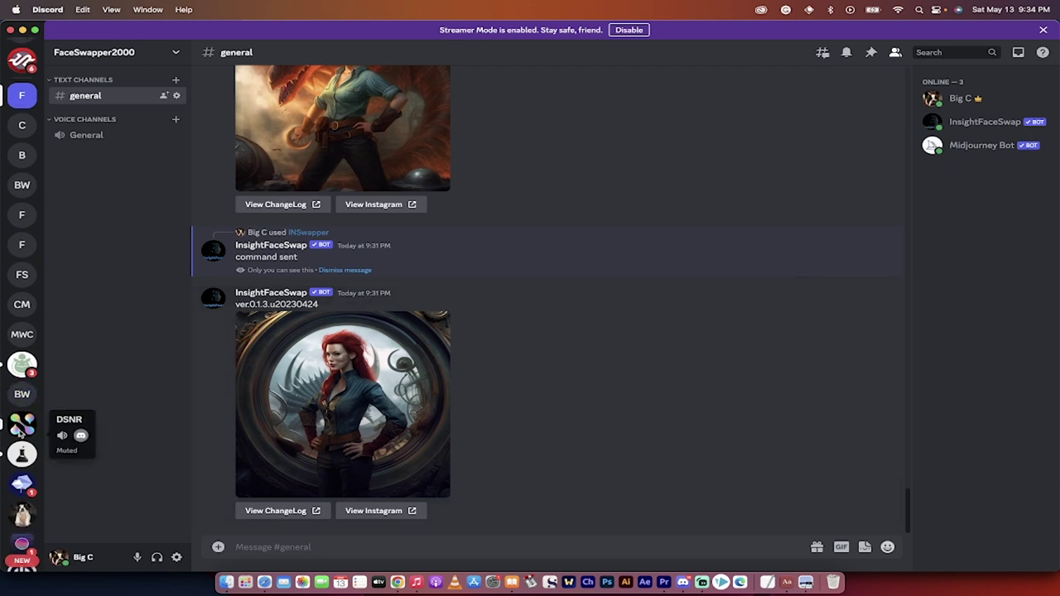
scroll(20, 331, up, 10)
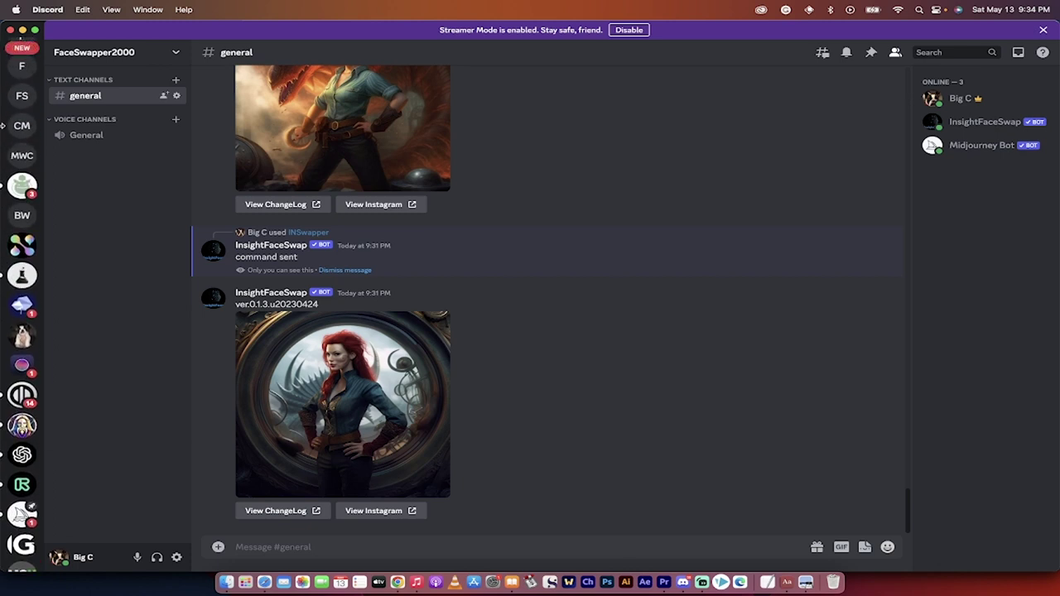
scroll(17, 165, down, 10)
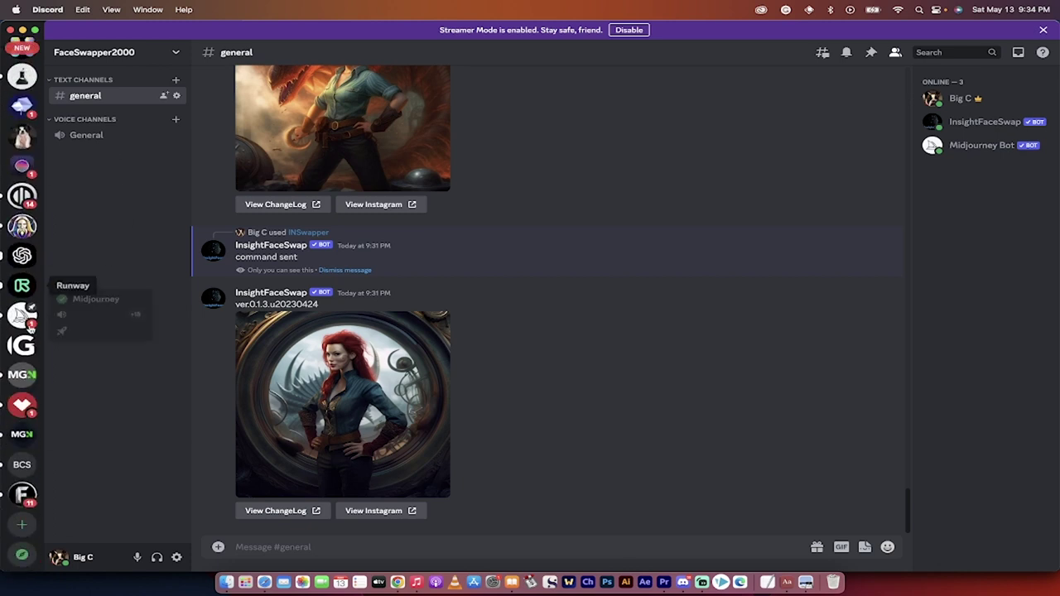
click(22, 530)
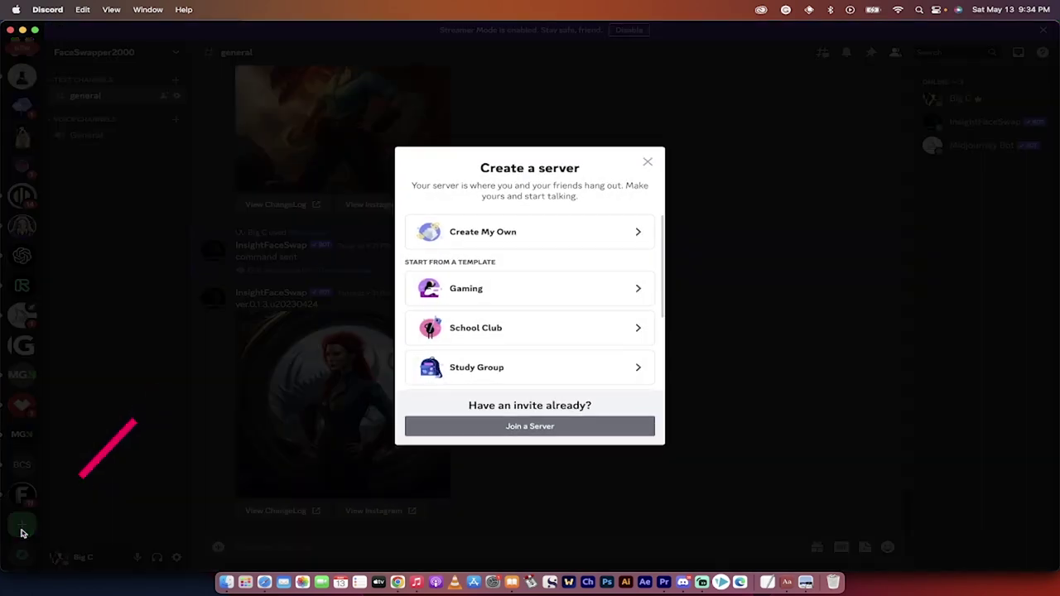
click(526, 232)
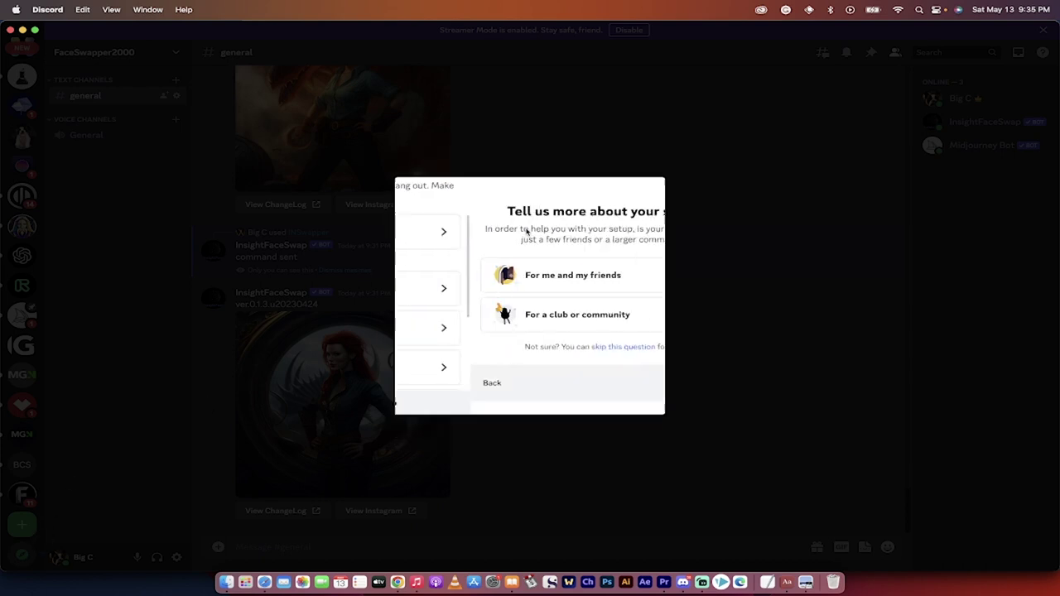
click(504, 275)
drag(474, 332, 331, 337)
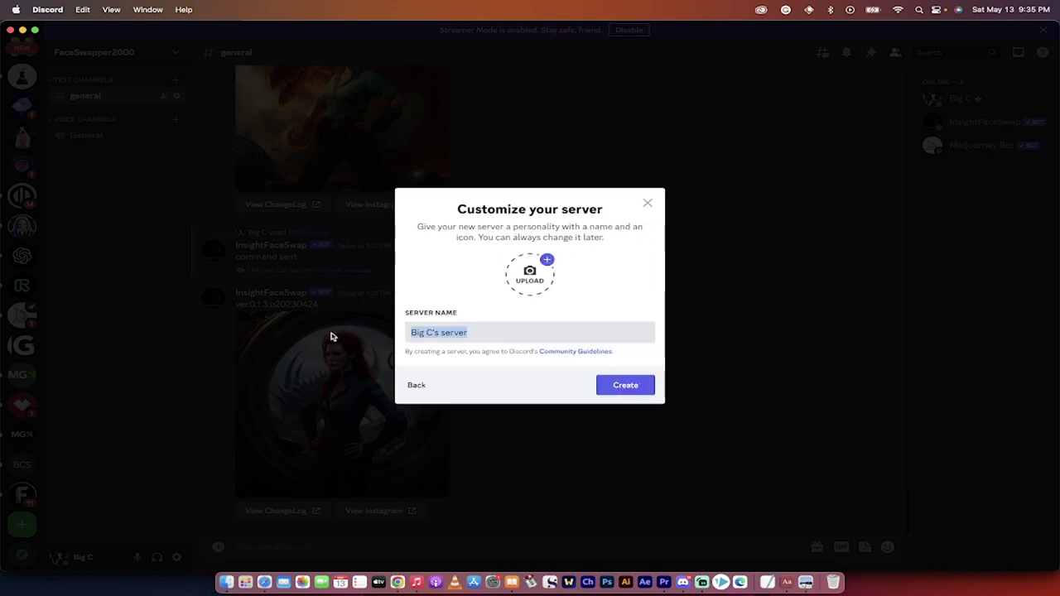
text(C)
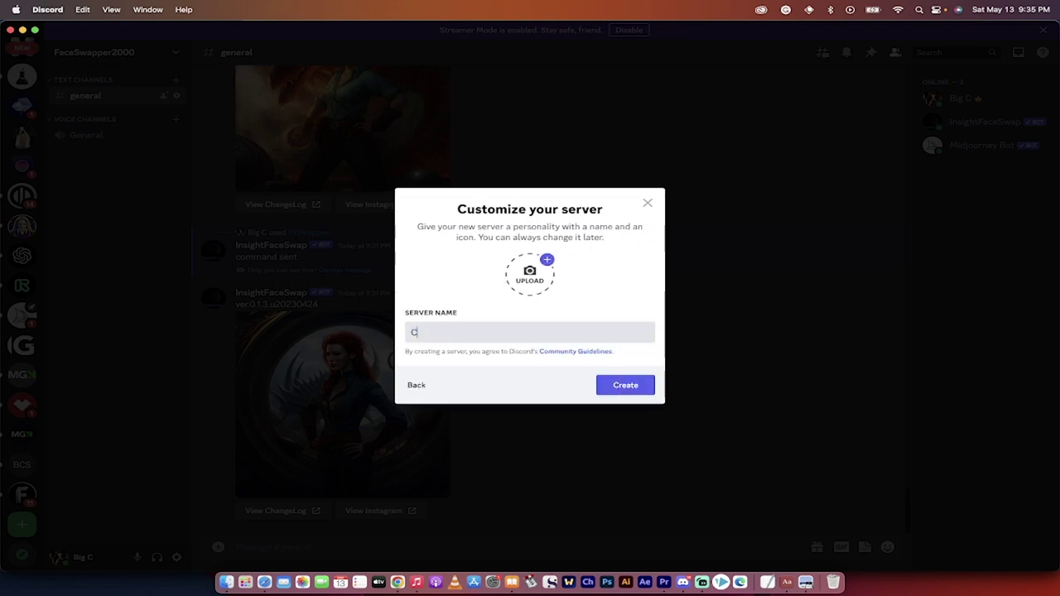
text(onsistentElon)
click(638, 385)
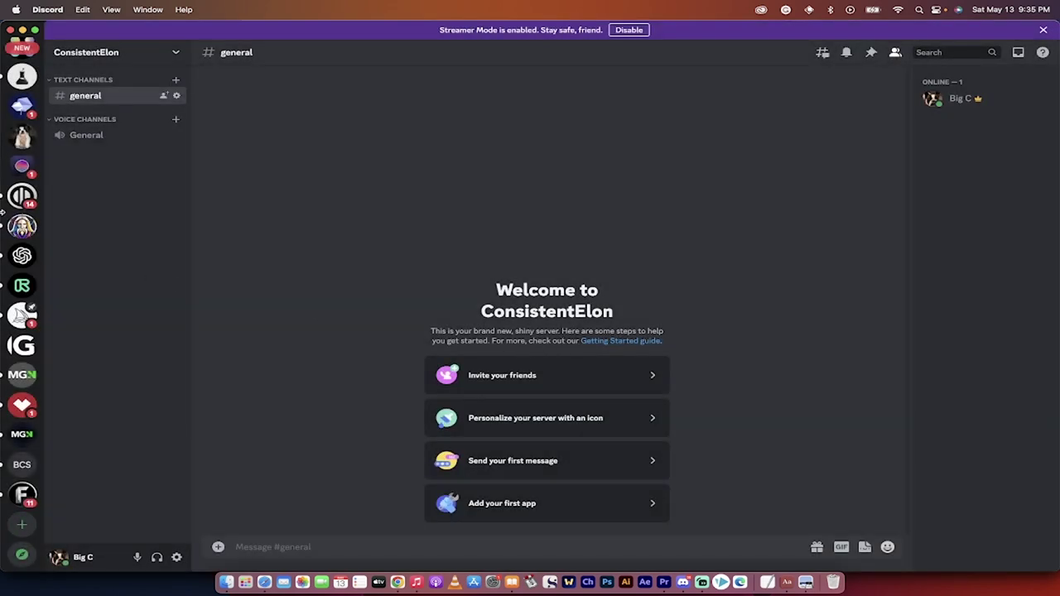
Go to the Midjourney server and start adding Midjourney Bot to a server from the bot's profile.
scroll(15, 192, up, 10)
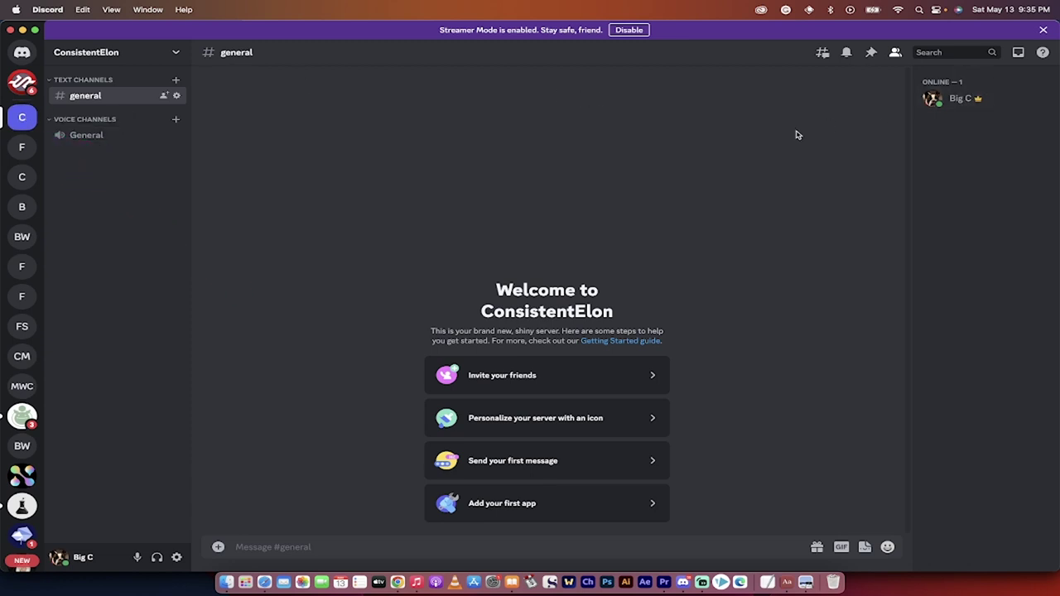
scroll(22, 324, down, 5)
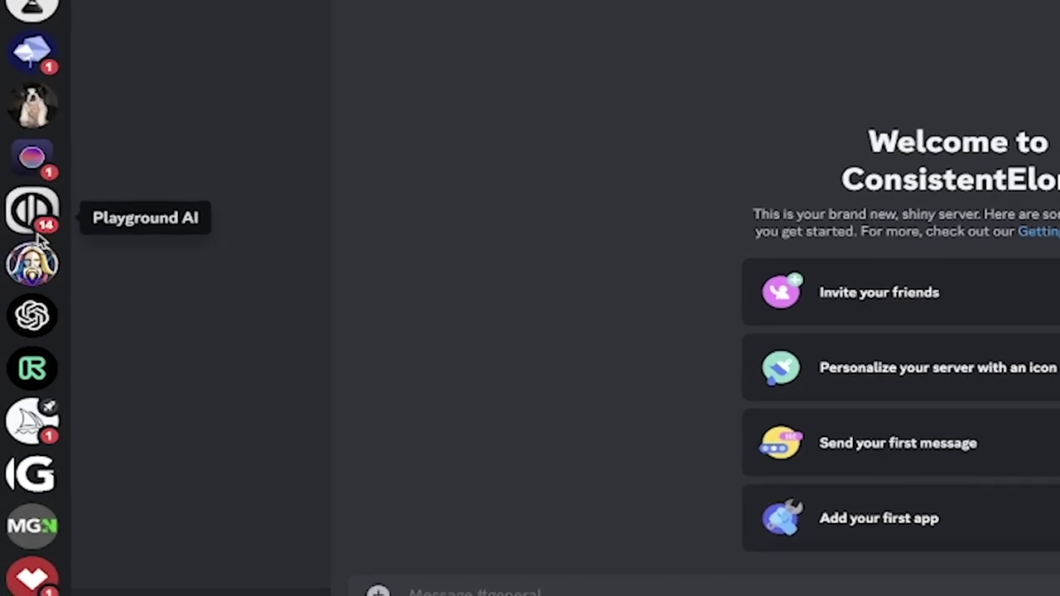
scroll(29, 396, down, 2)
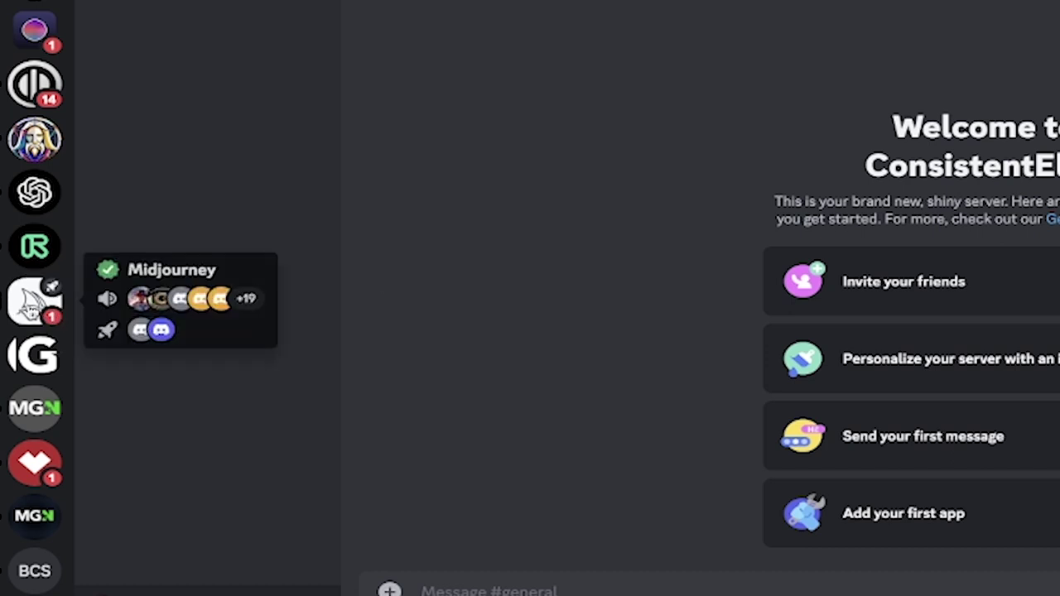
click(34, 300)
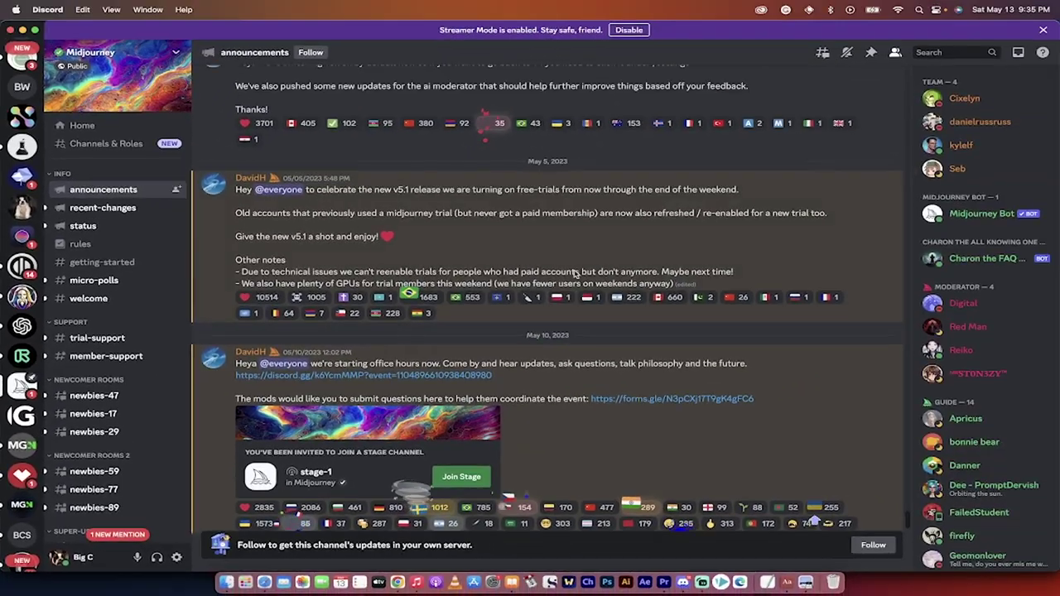
scroll(575, 273, up, 3)
scroll(576, 273, down, 4)
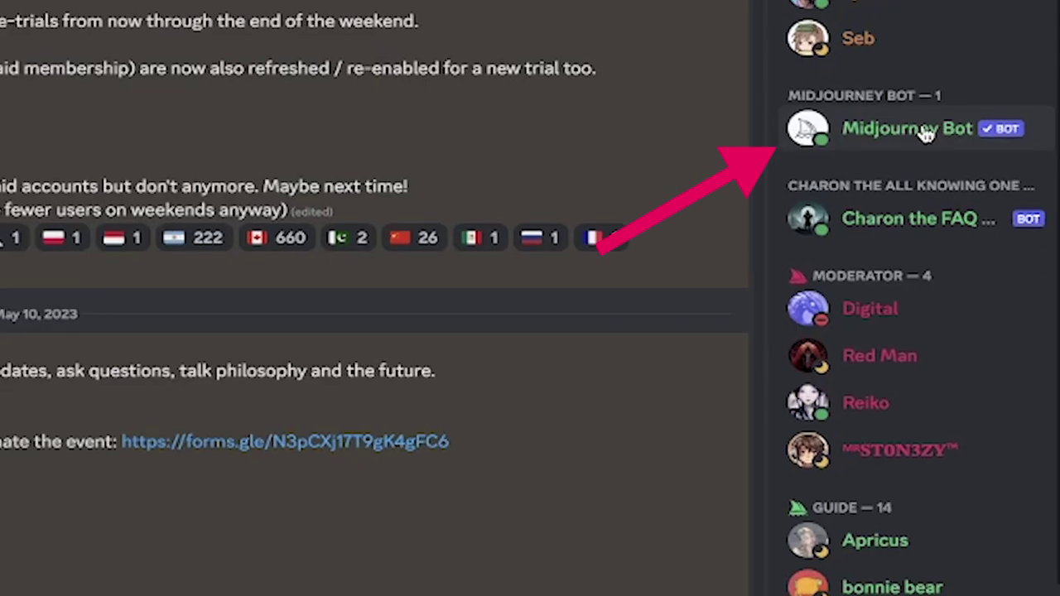
click(926, 132)
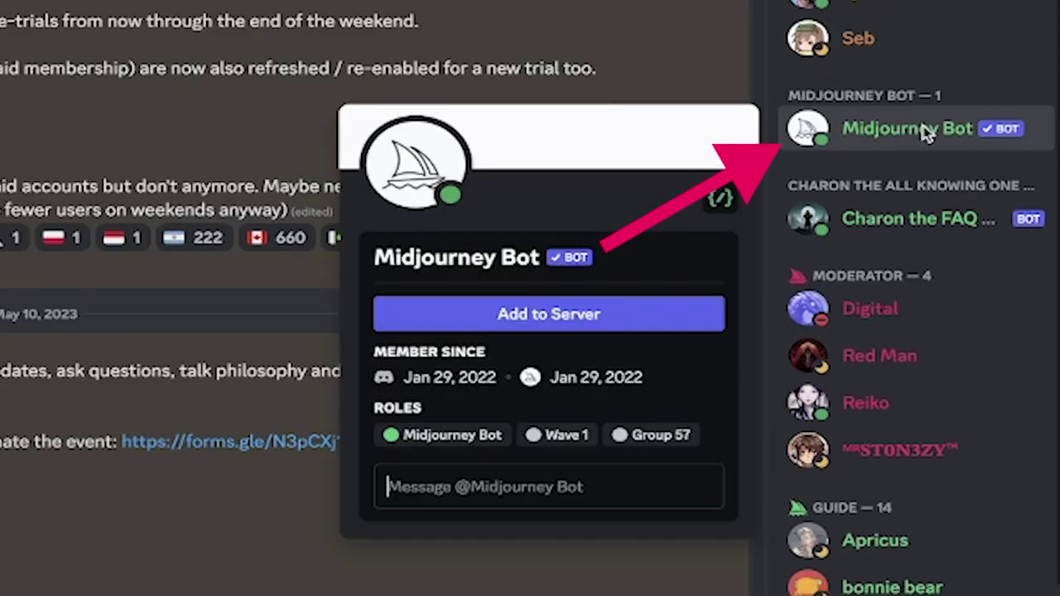
click(610, 323)
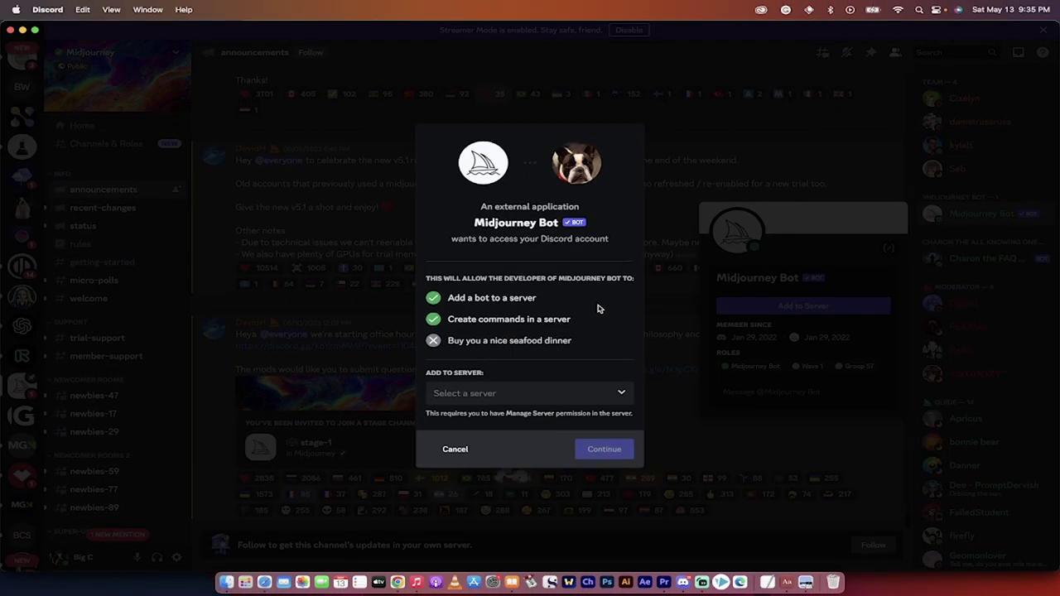
Add Midjourney Bot to ConsistentElon, authorize all its requested permissions and complete the human check.
click(492, 395)
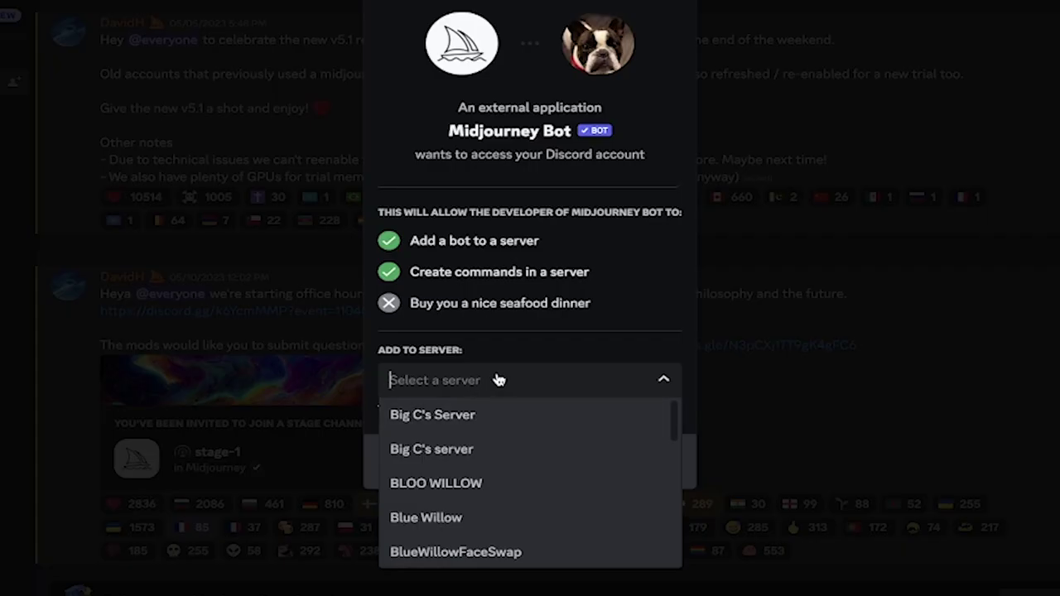
scroll(494, 461, down, 3)
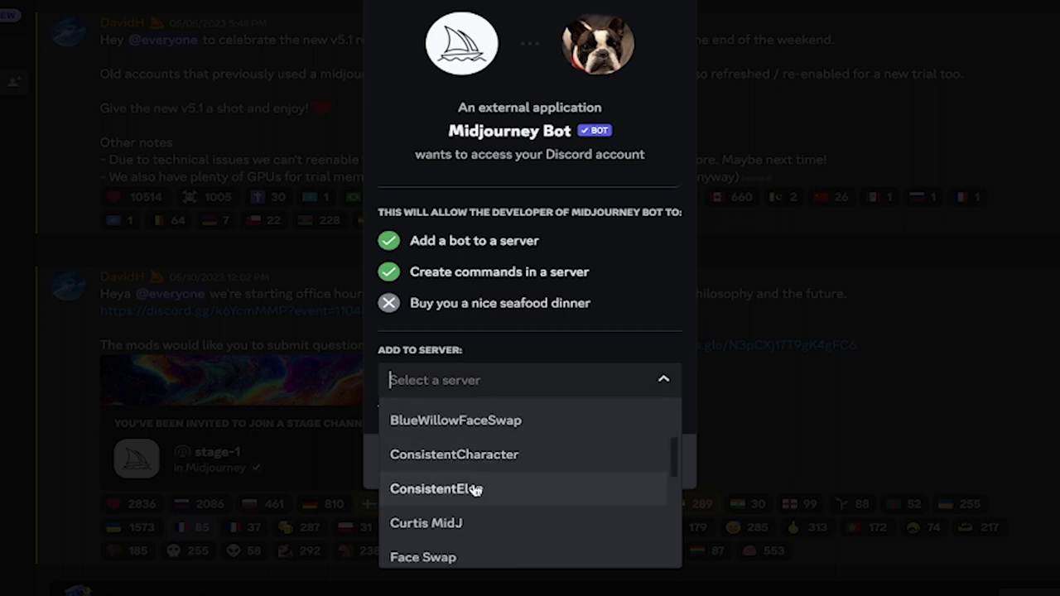
click(476, 489)
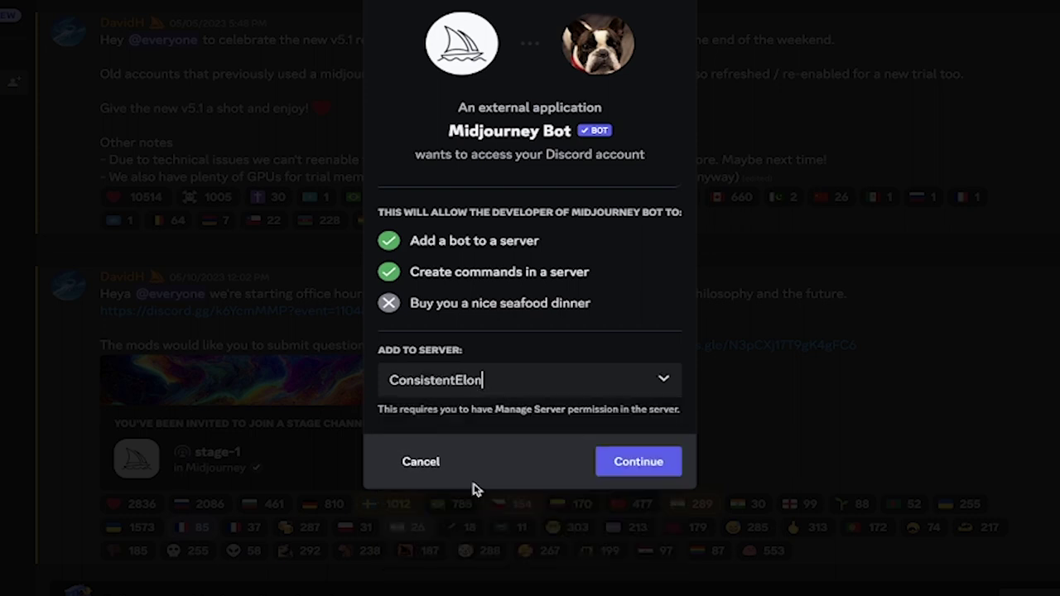
click(606, 450)
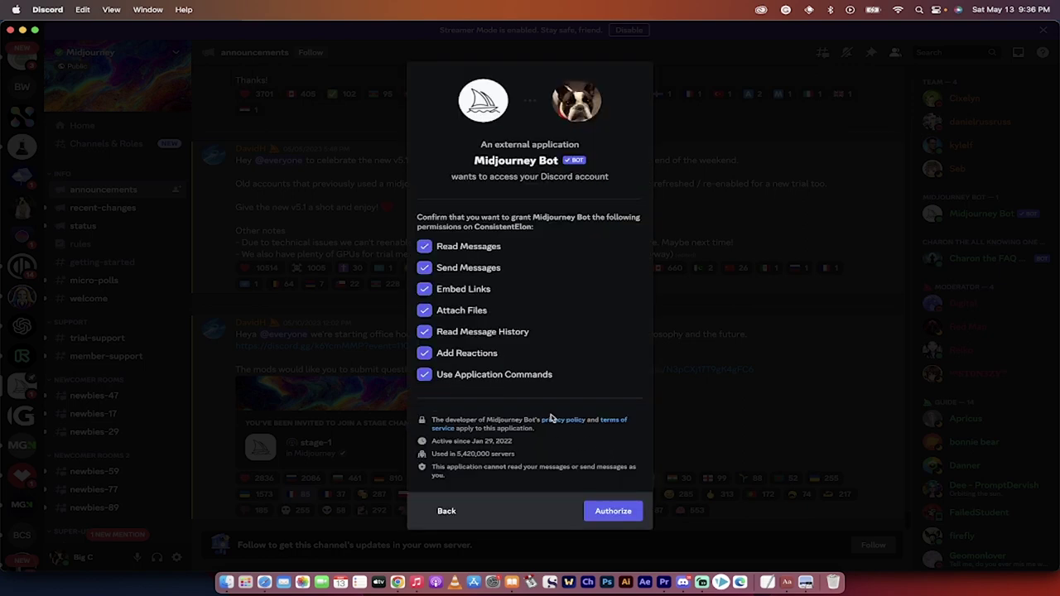
click(613, 513)
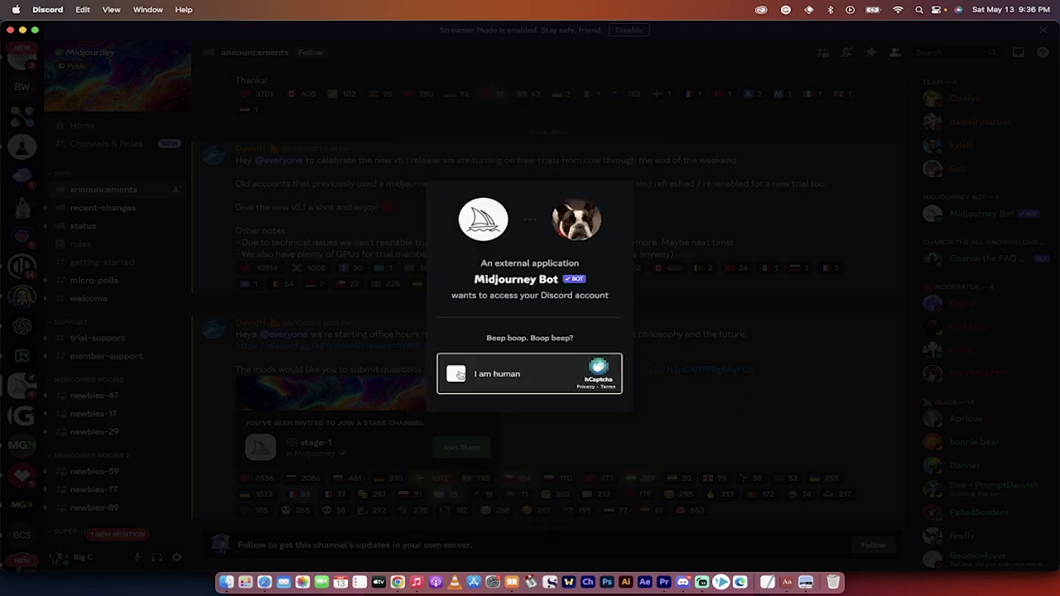
click(454, 374)
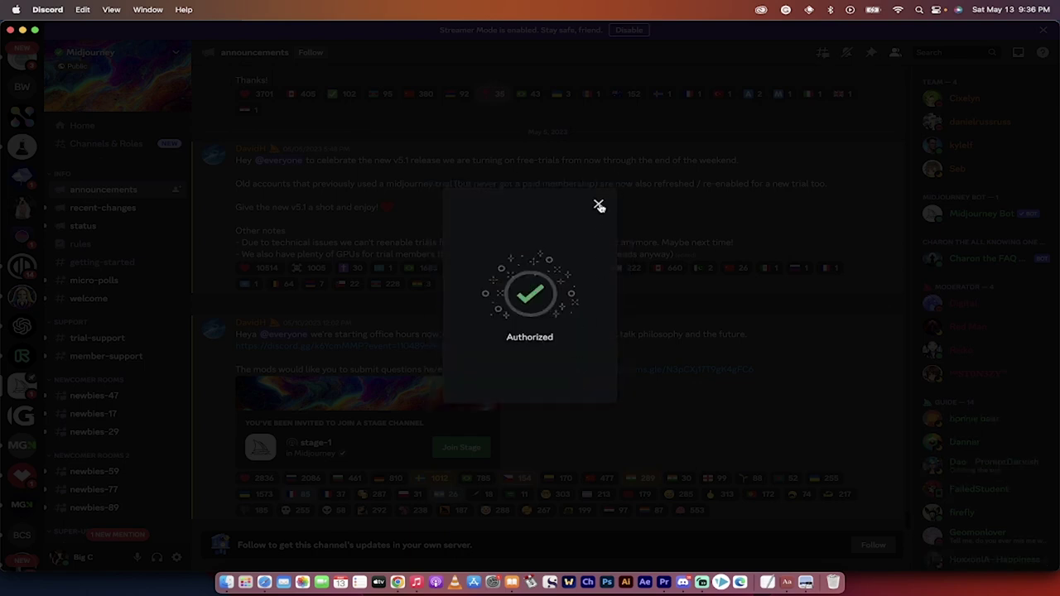
click(599, 205)
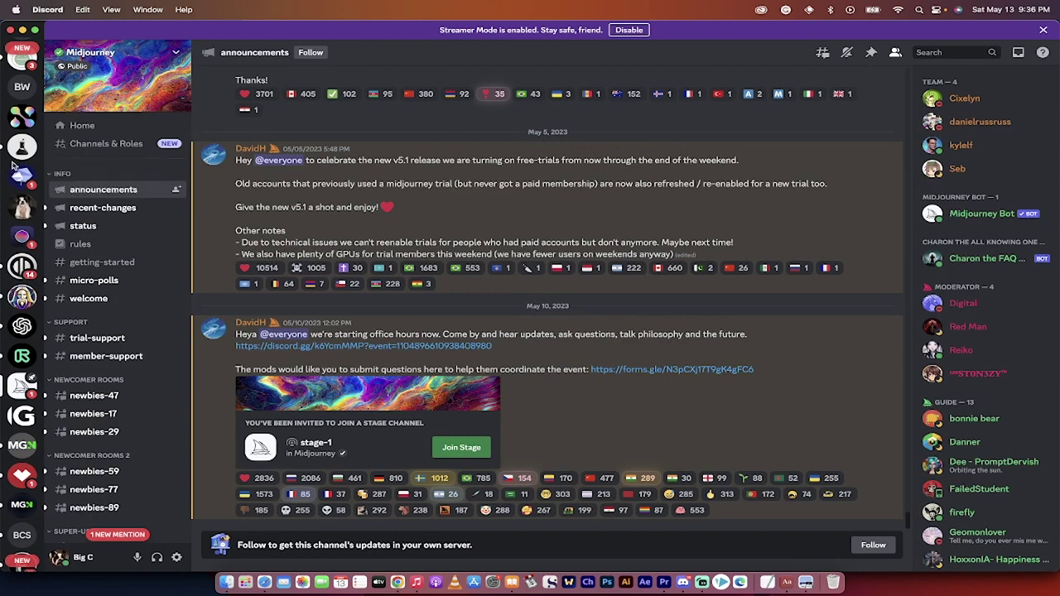
Post the copied InsightFace bot authorization link in ConsistentElon's general channel and open it.
scroll(16, 161, up, 4)
click(22, 117)
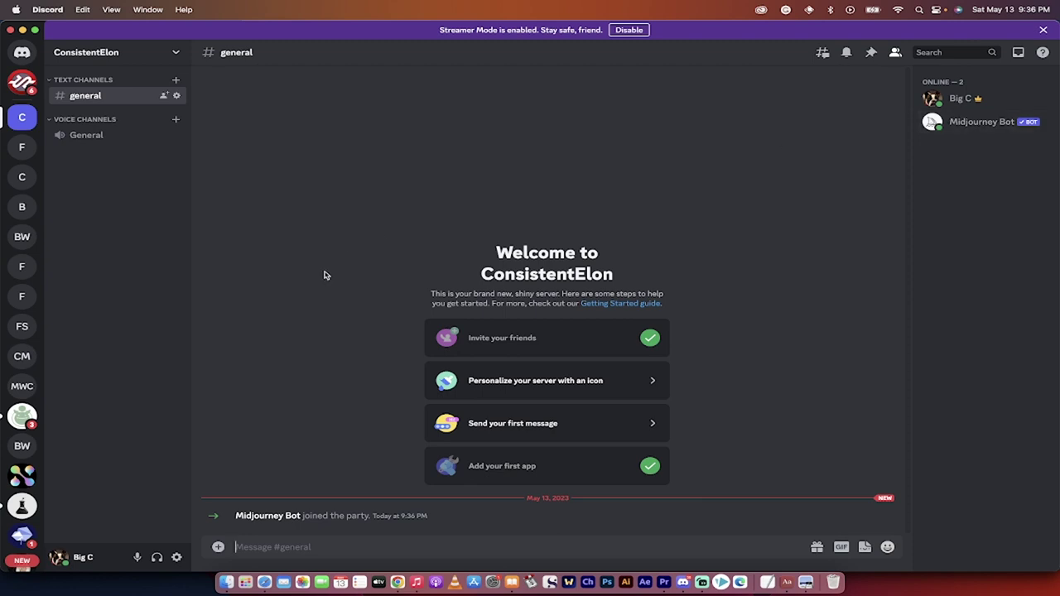
key(super+v)
key(Return)
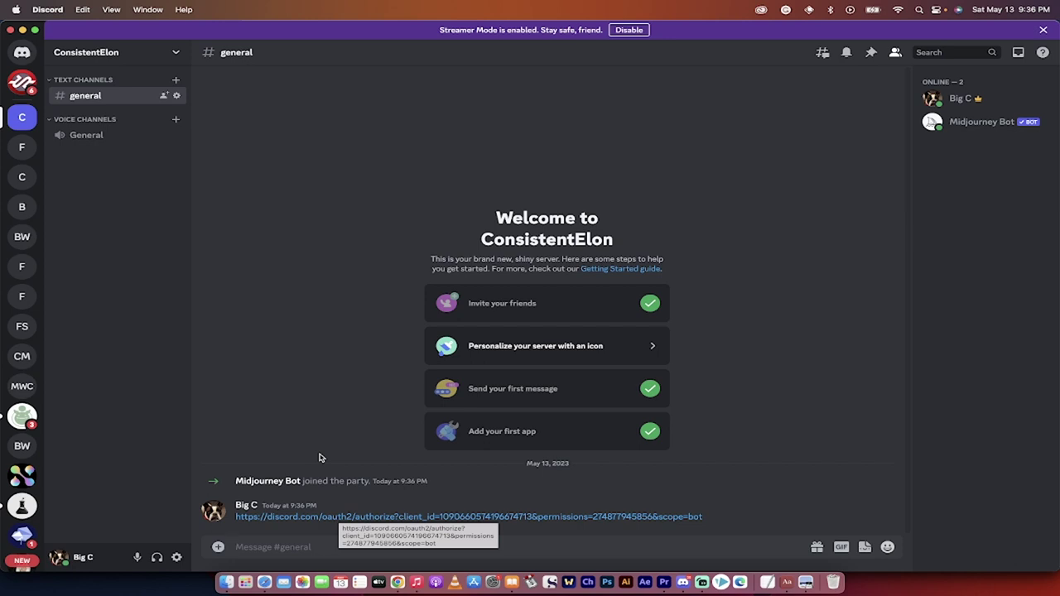
click(310, 516)
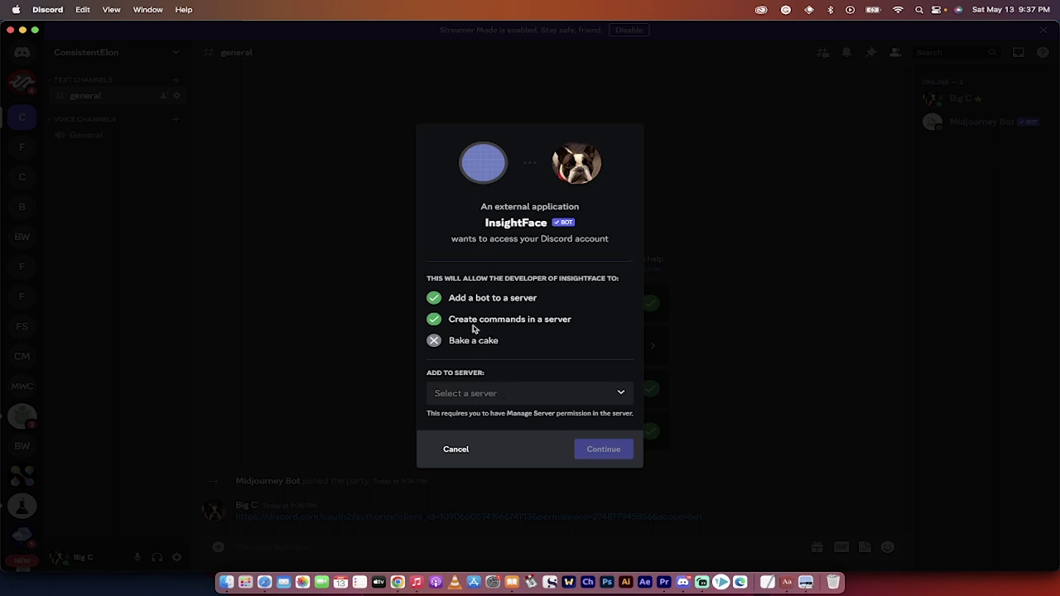
click(474, 397)
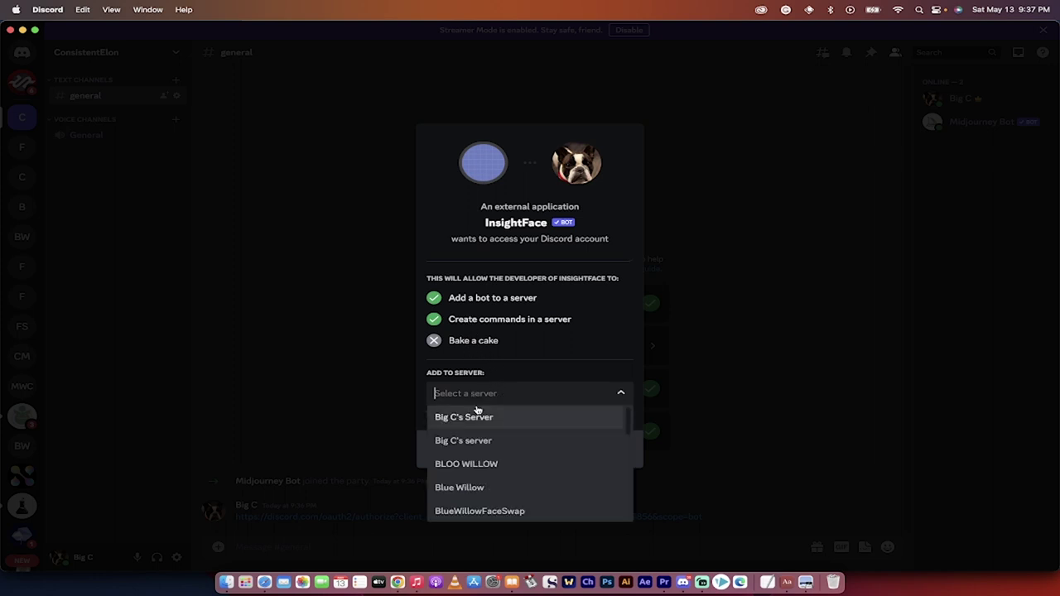
scroll(477, 438, down, 3)
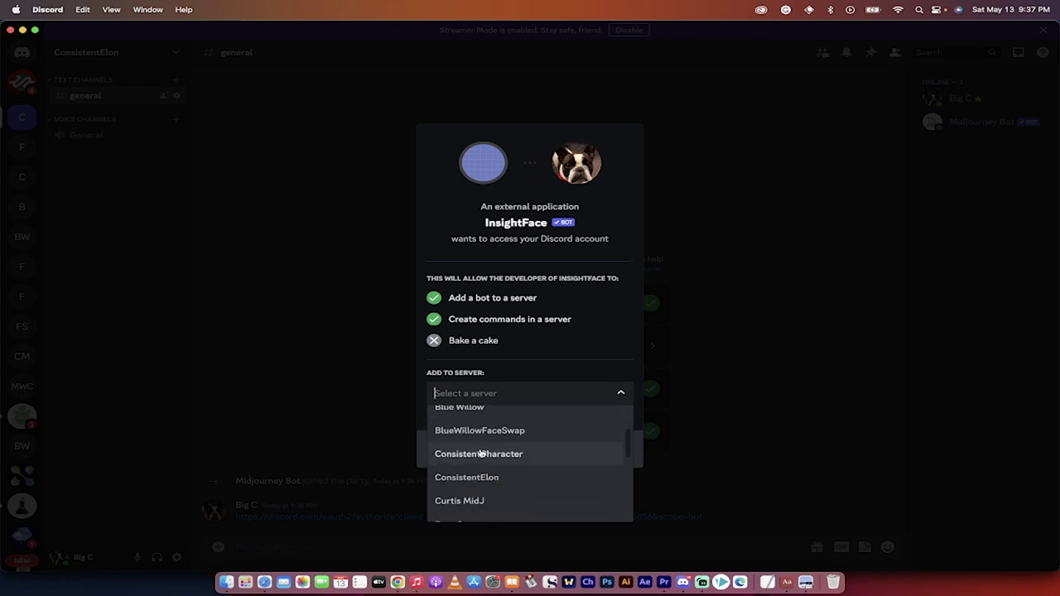
click(482, 452)
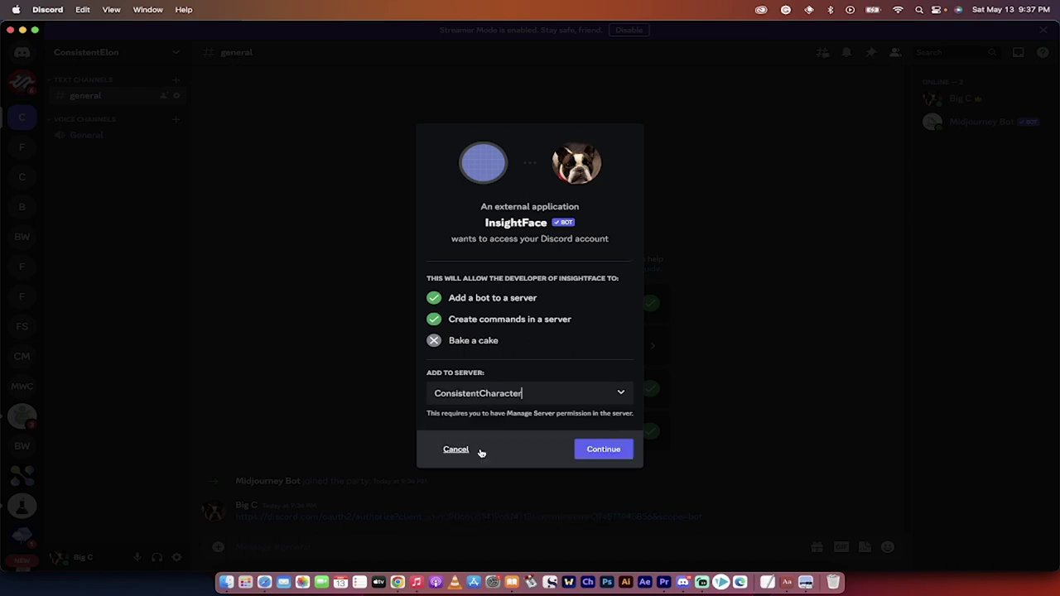
Choose ConsistentElon as the server for the InsightFace bot, authorize all its requested permissions and complete the human check.
click(530, 397)
scroll(497, 491, down, 2)
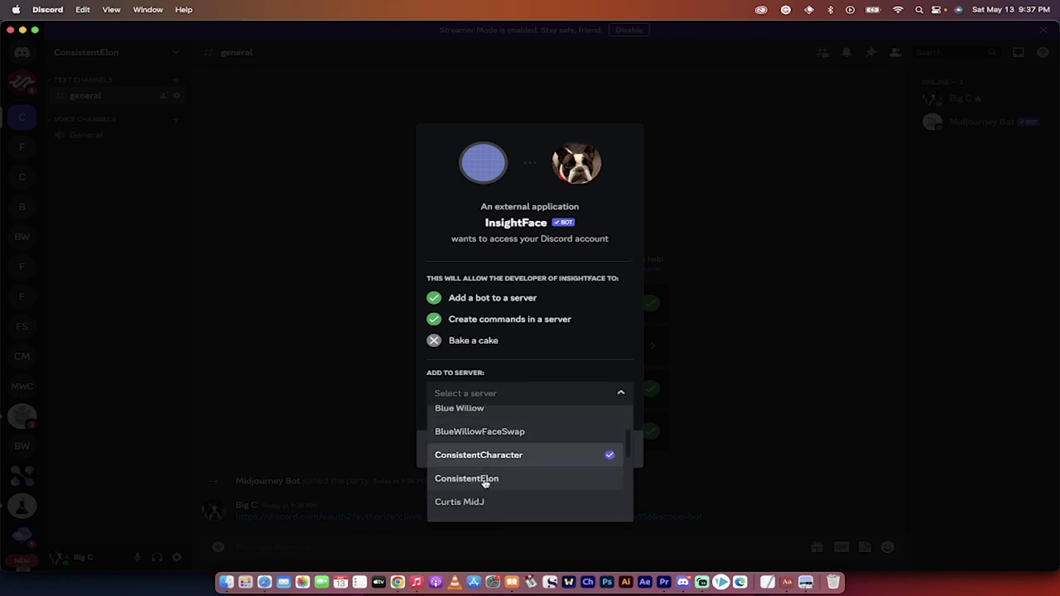
click(485, 479)
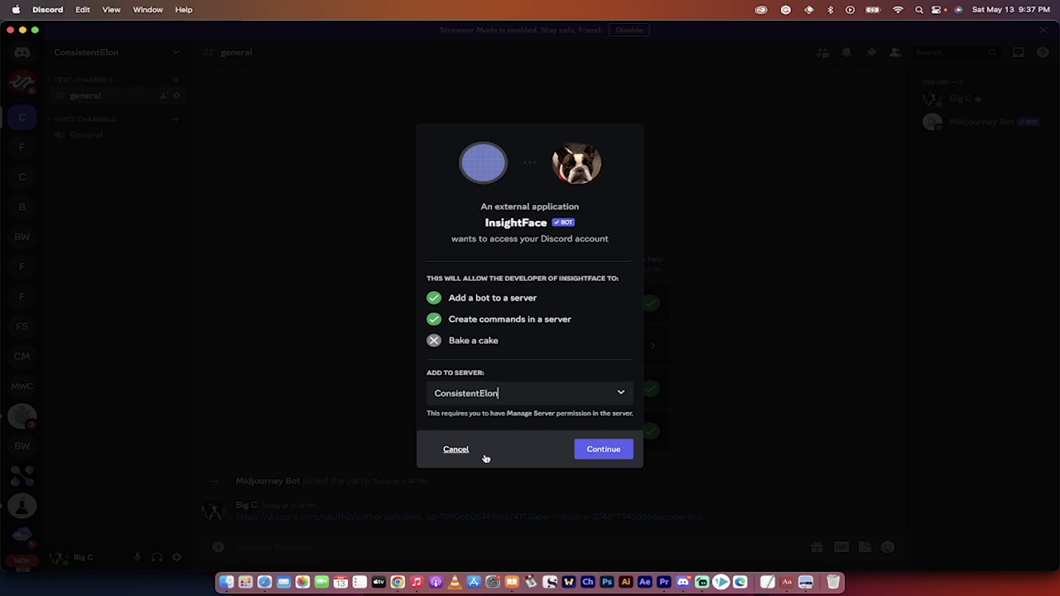
click(590, 451)
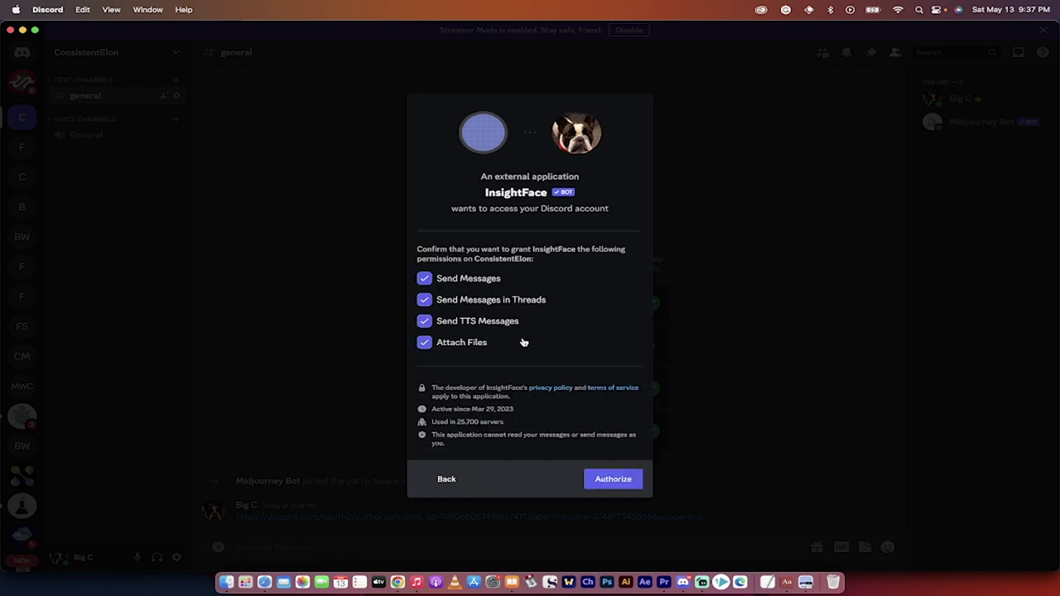
click(598, 480)
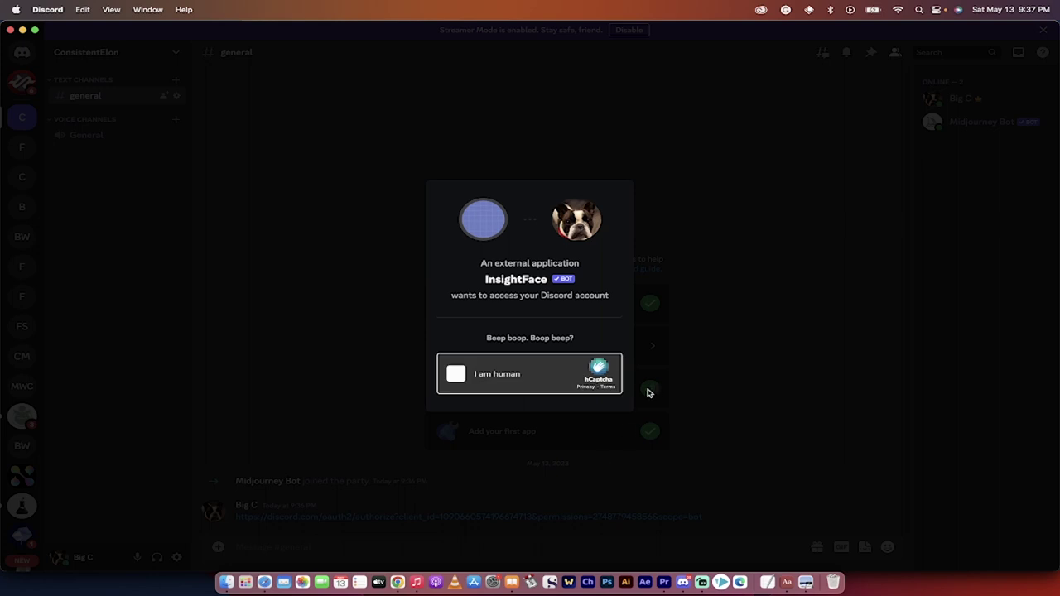
click(455, 373)
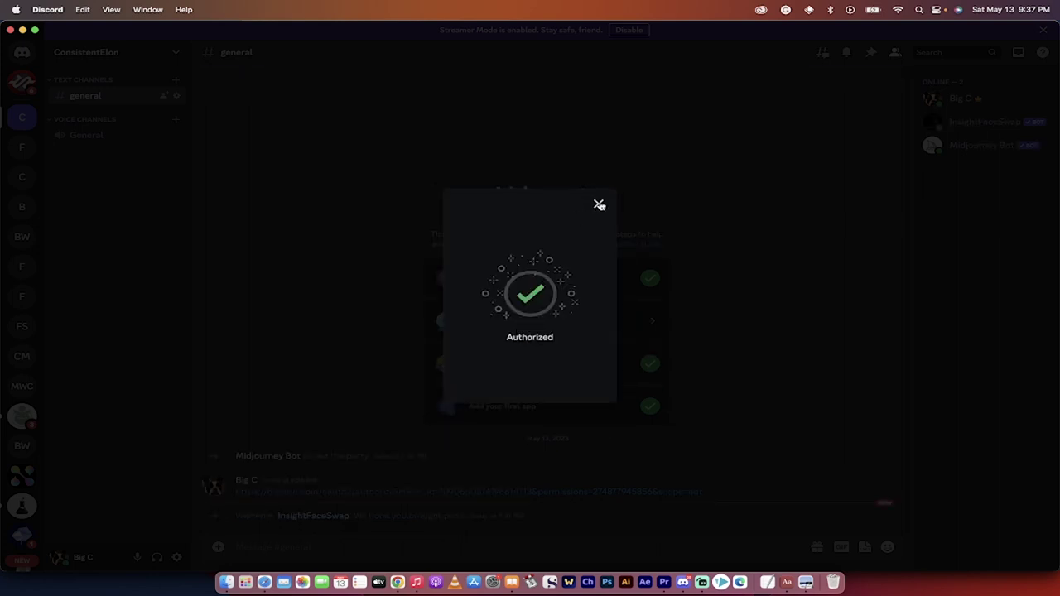
click(599, 204)
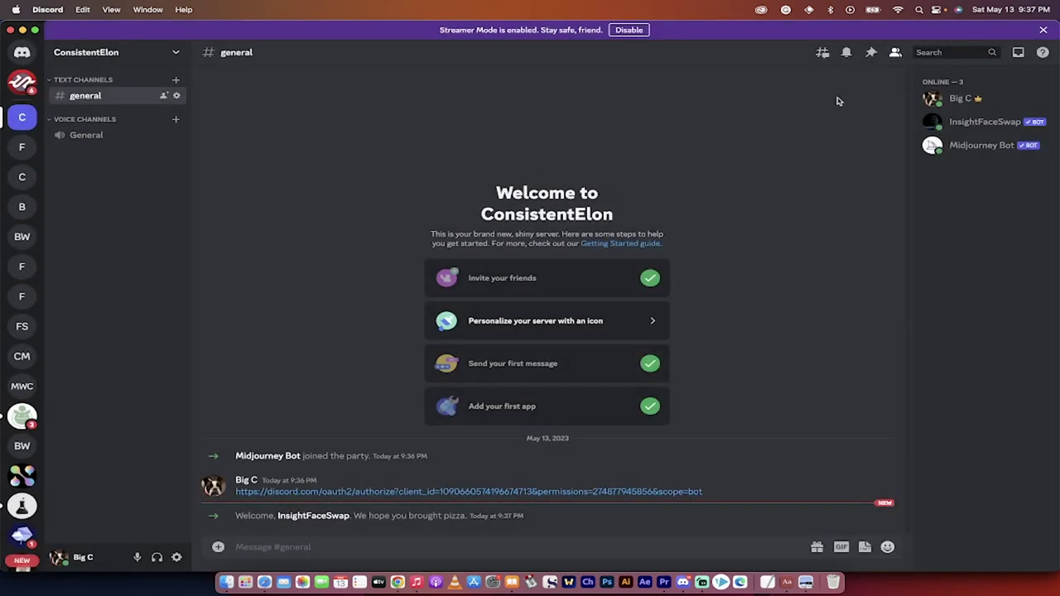
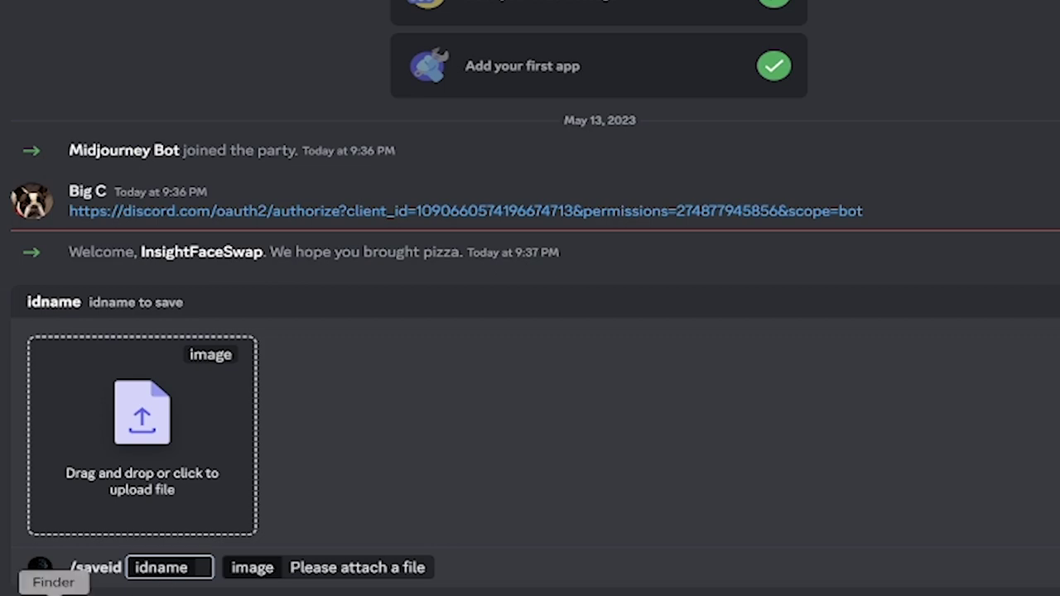
Attach Elon_Musk_2019.jpg from the Desktop to the /saveid command and submit it with the idname Elon1.
click(53, 593)
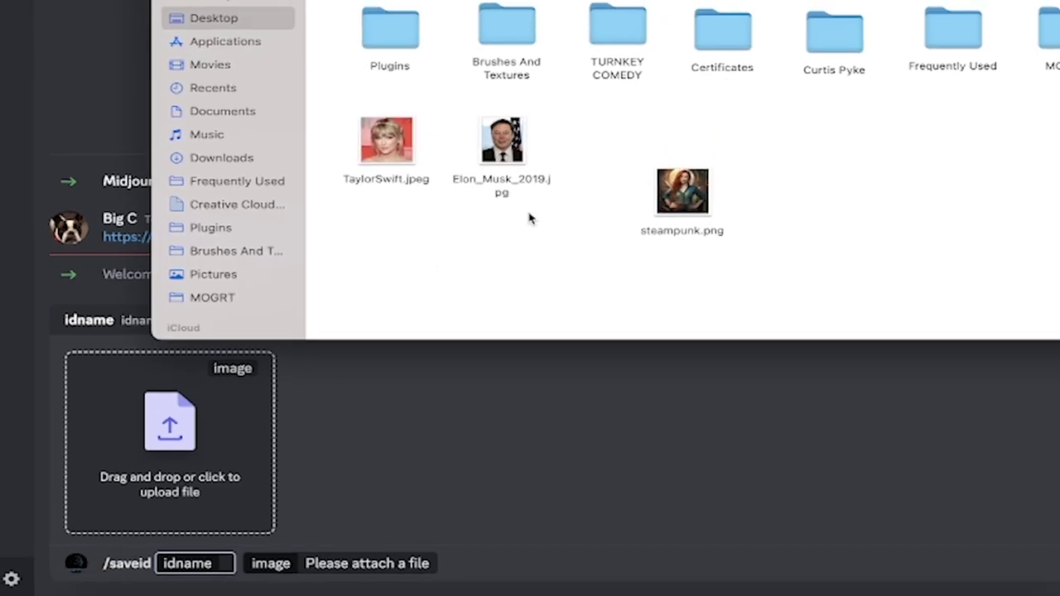
click(504, 107)
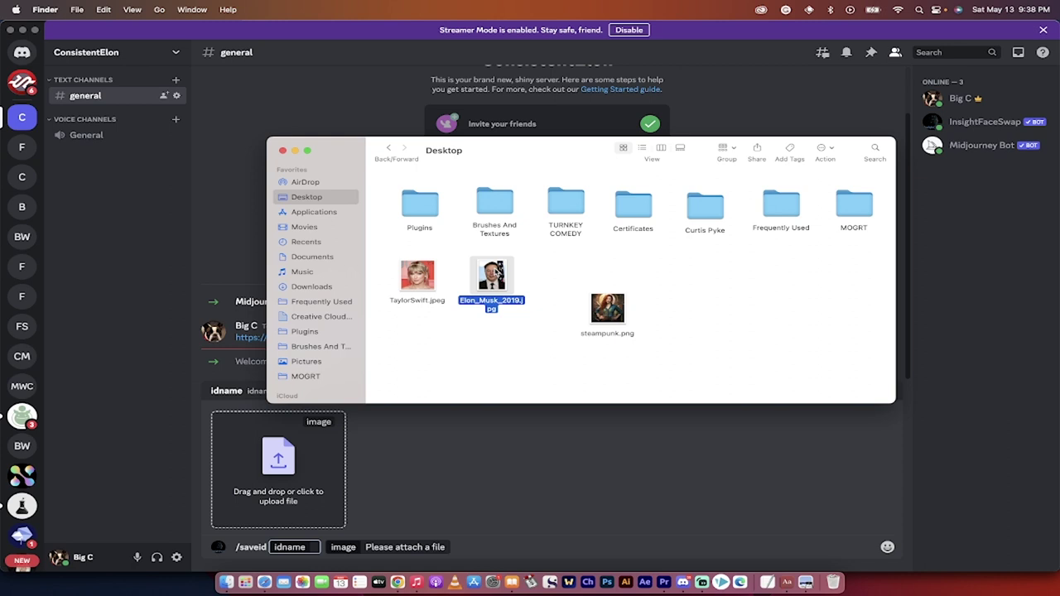
drag(497, 273, 279, 454)
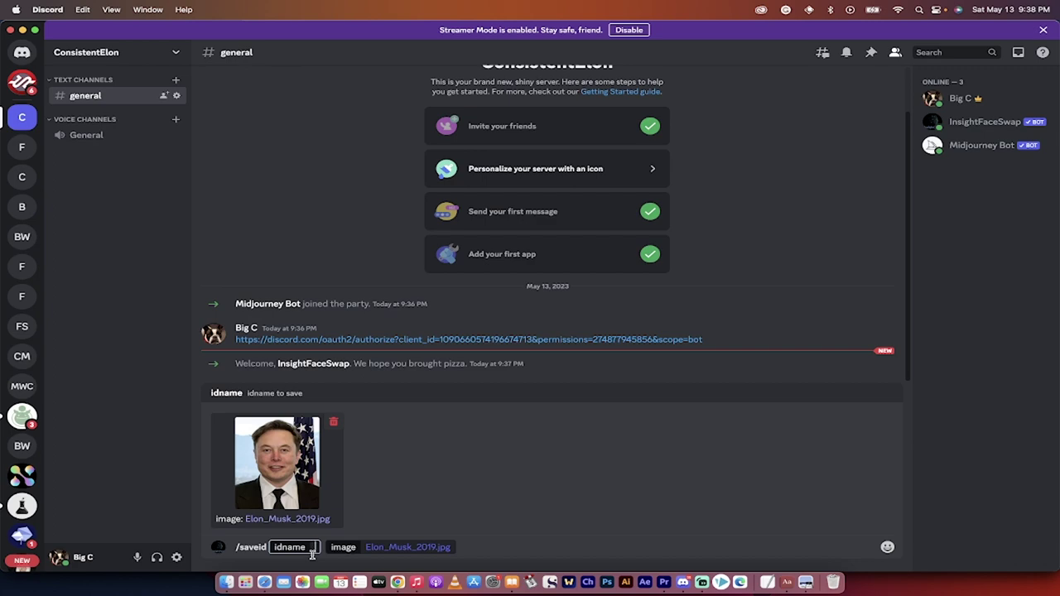
text(Elon1)
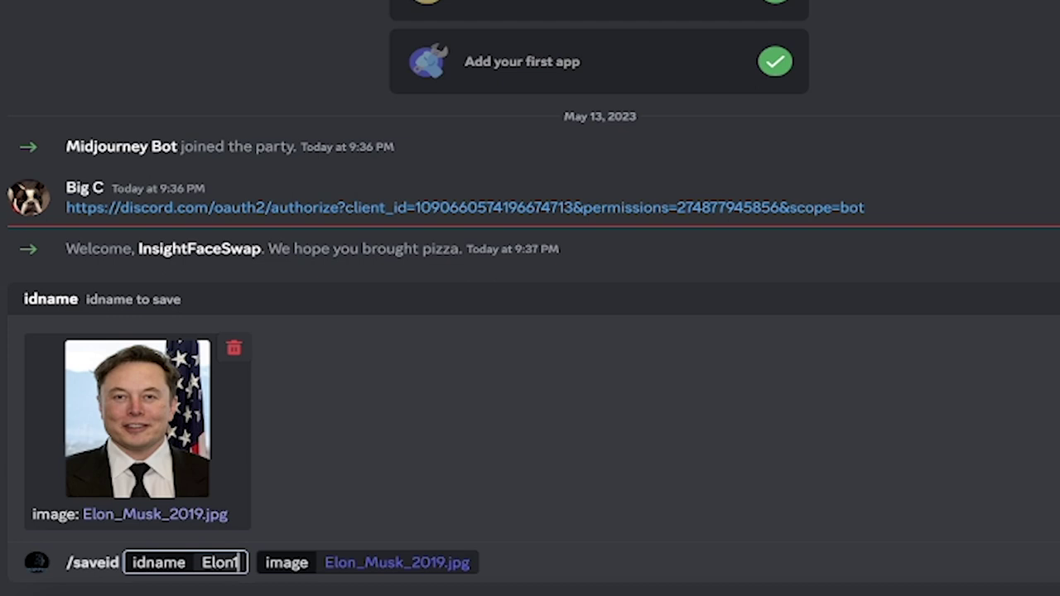
key(Return)
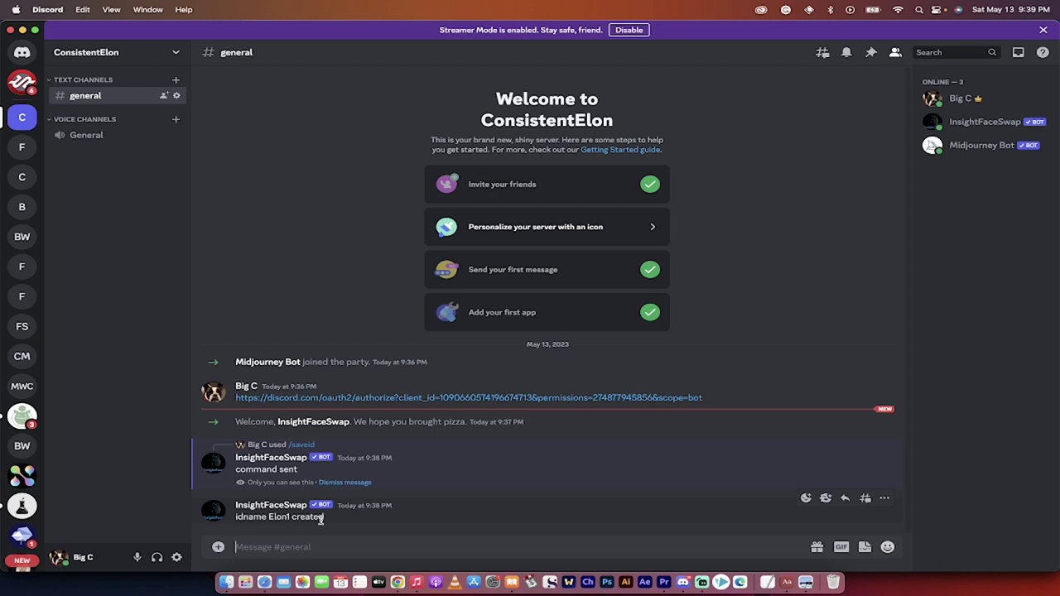
Generate Midjourney images with the /imagine prompt "nordic male warrior, looking mean, portrait shot, looking at camera".
text(/i)
key(Return)
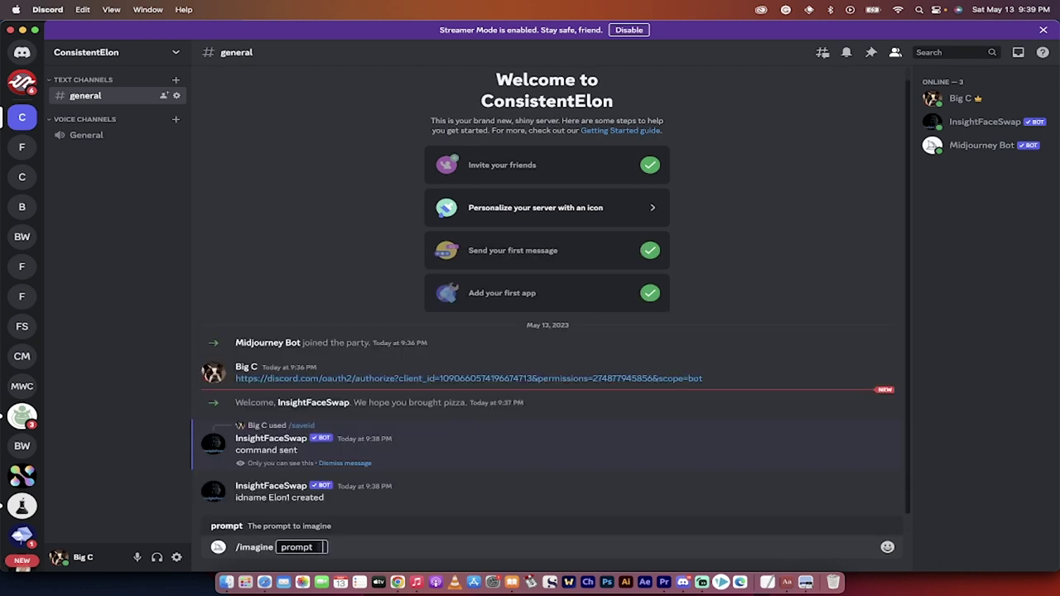
text(nordic male warrior, )
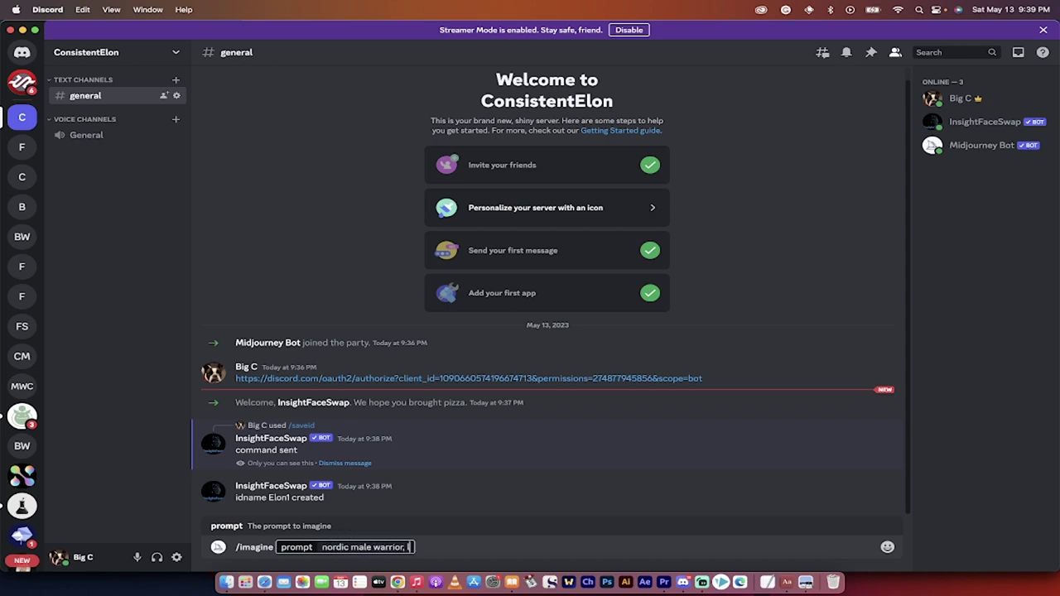
text(looking mean)
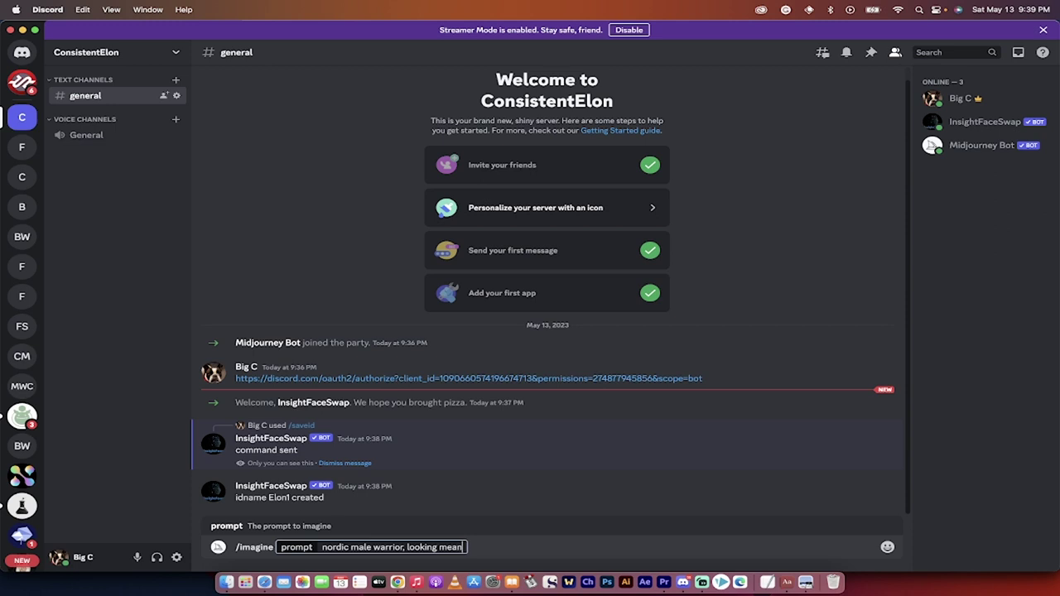
text(, portrait)
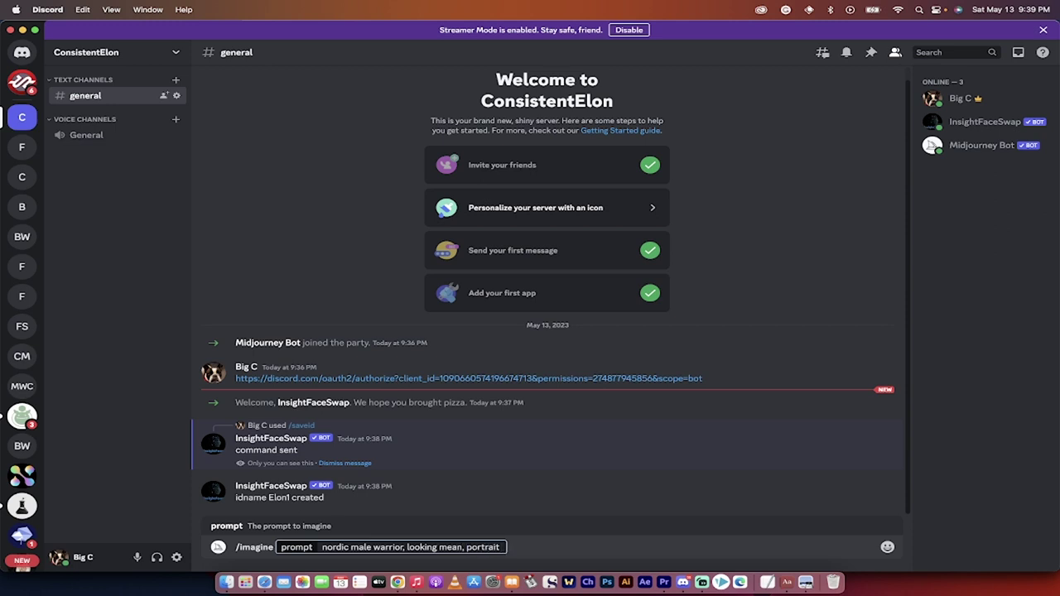
text( shot, looking at camera)
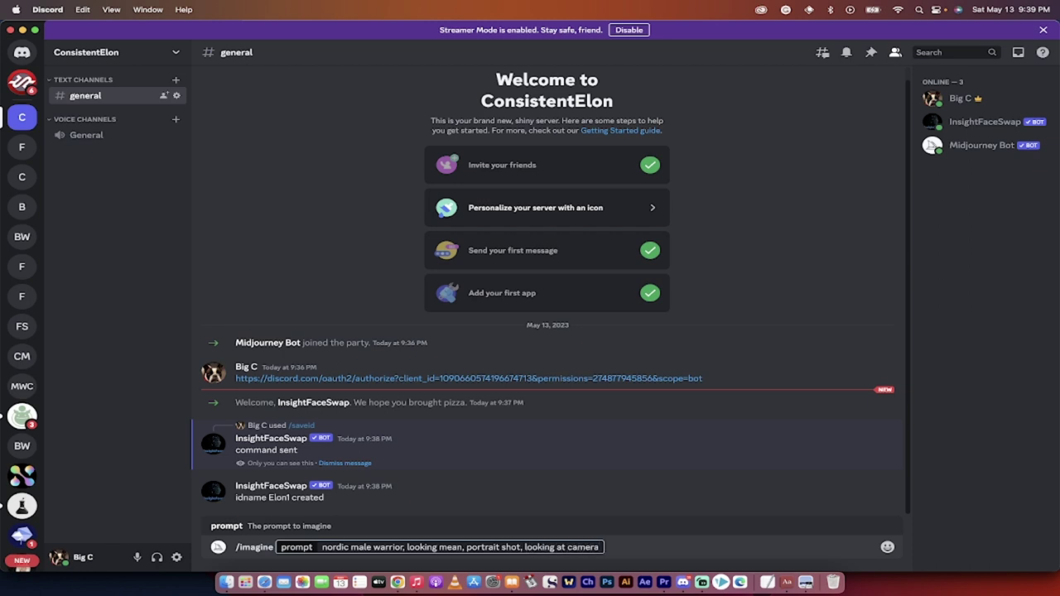
key(Return)
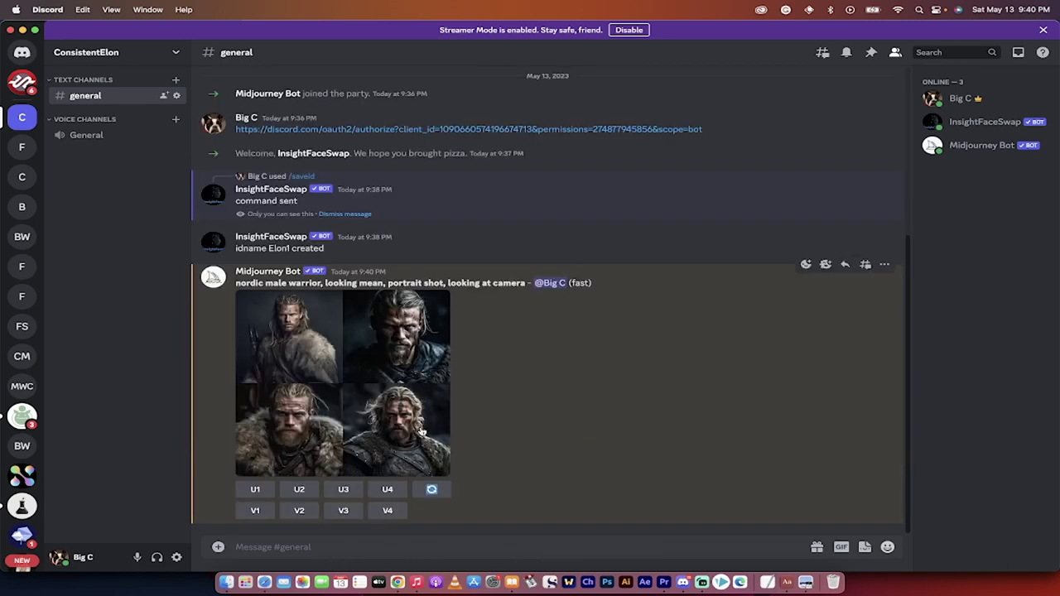
Inspect the generated warrior grid enlarged and upscale its second image.
click(394, 423)
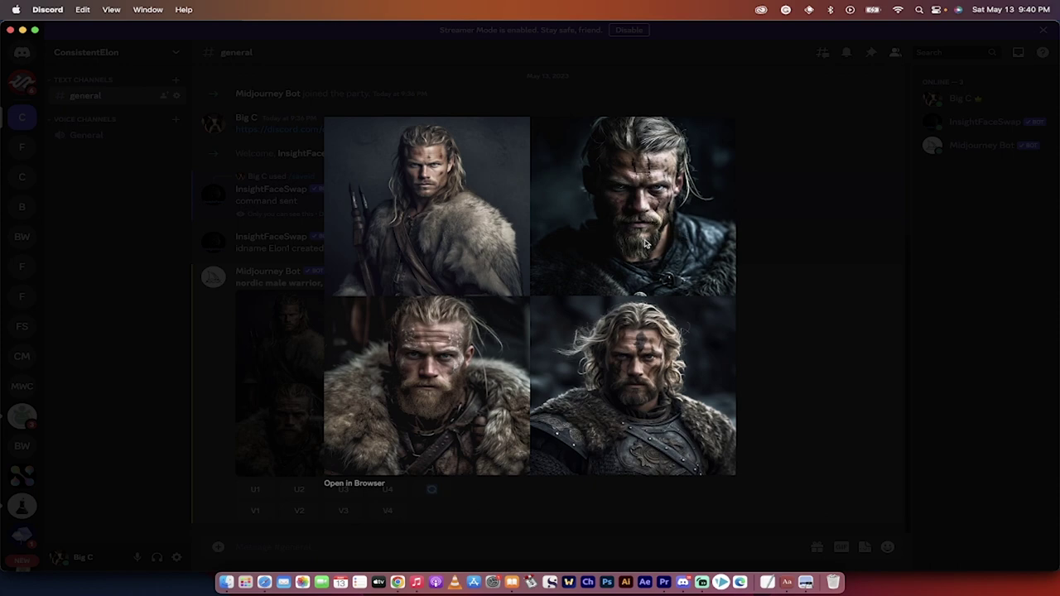
click(753, 273)
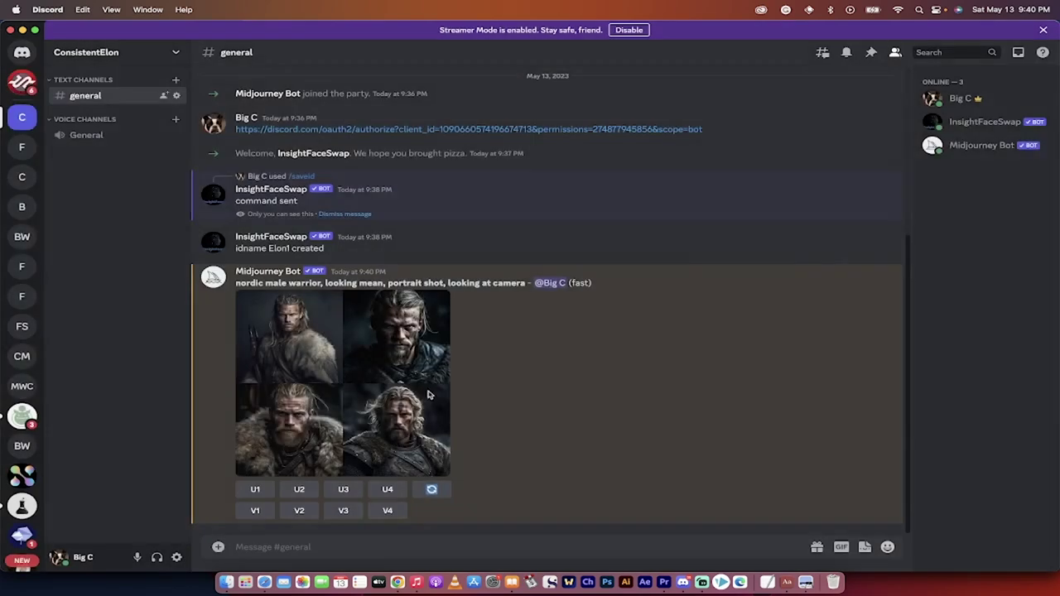
click(300, 489)
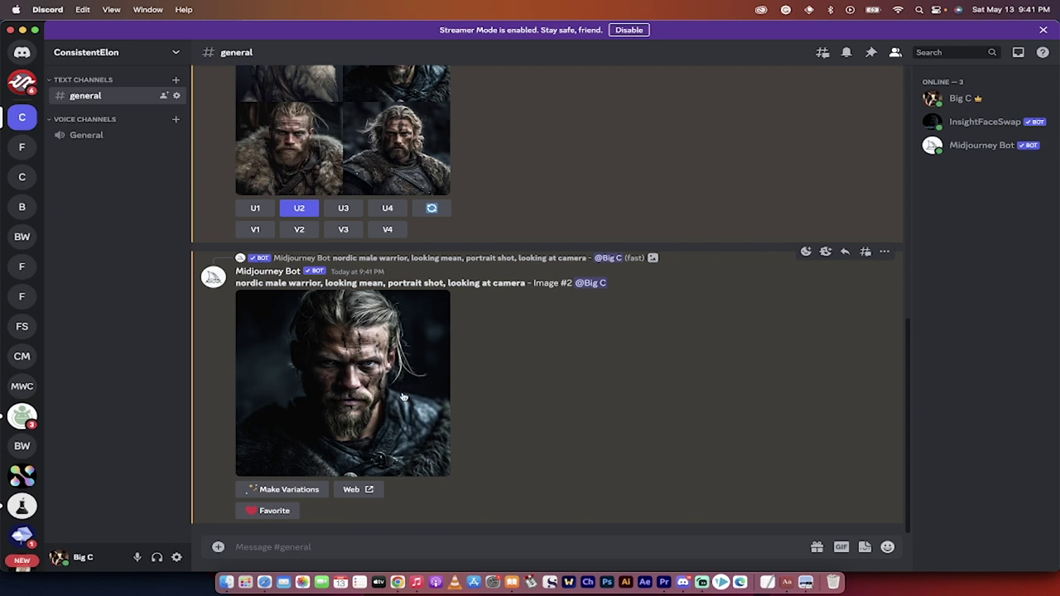
Save the upscaled warrior image to the Desktop as Nordic1.png.
right_click(403, 397)
click(432, 511)
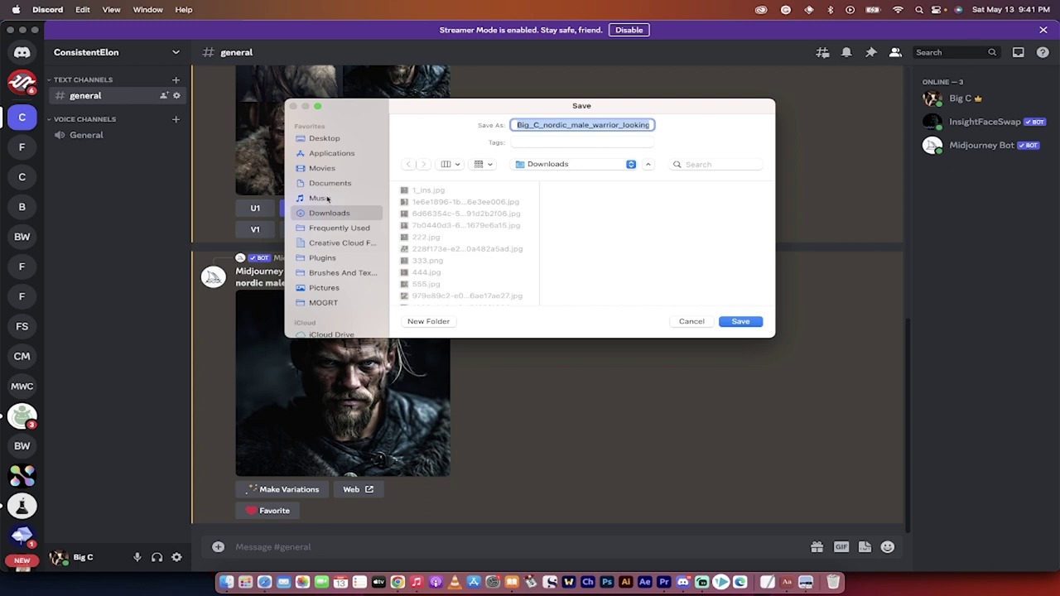
click(327, 139)
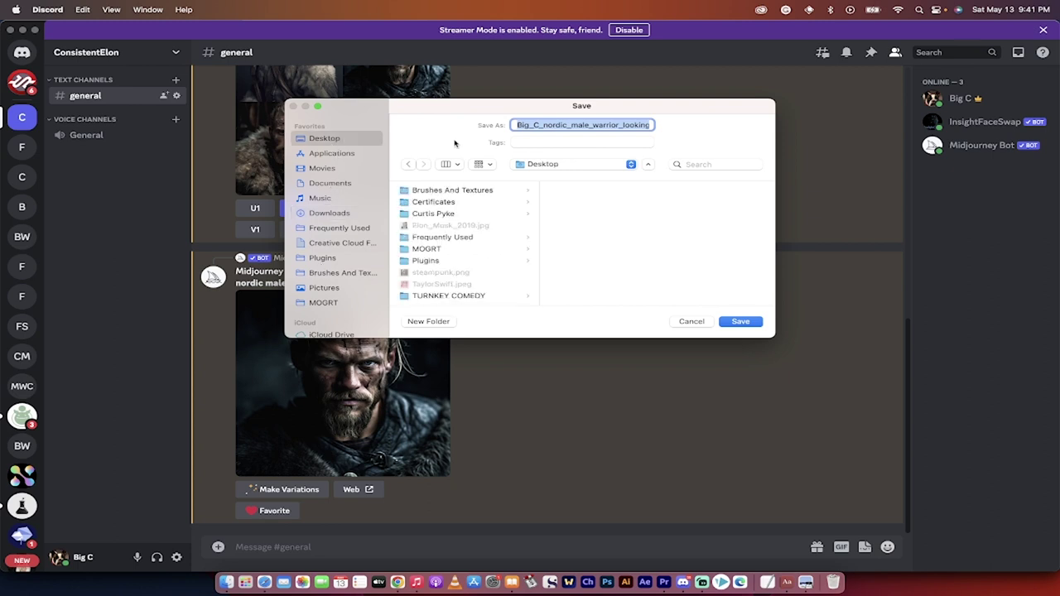
text(i.png)
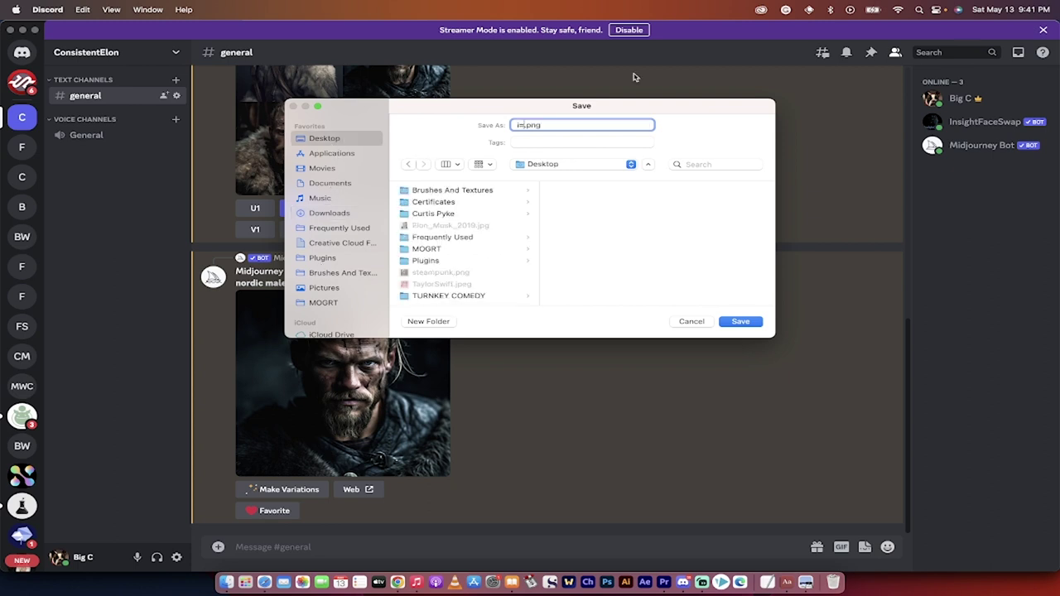
key(BackSpace)
text(Nordic1)
key(Return)
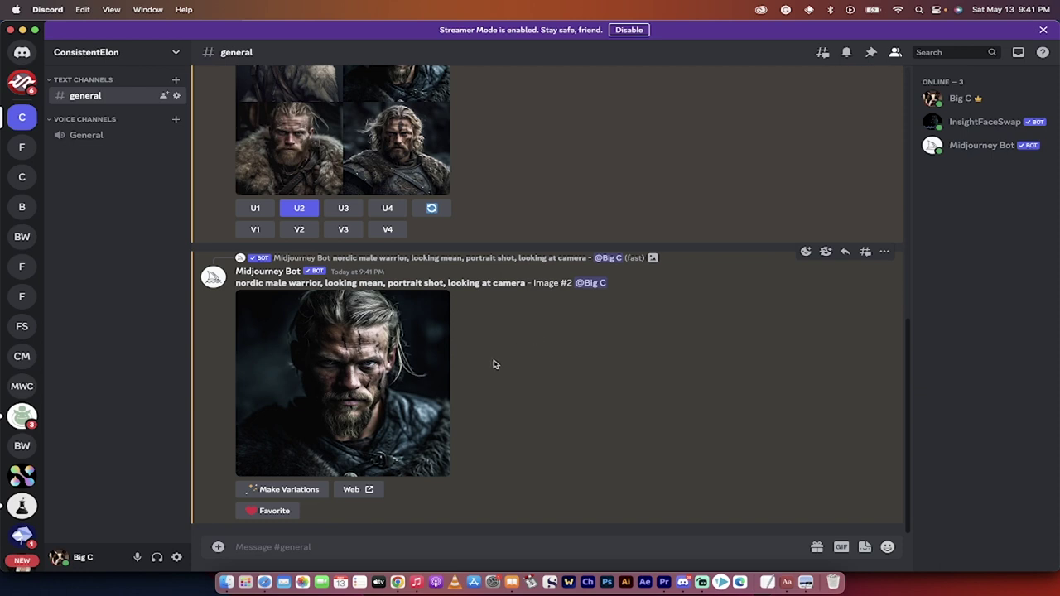
Run the INSwapper app on the upscaled warrior image and compare the face-swapped result with the original.
right_click(359, 409)
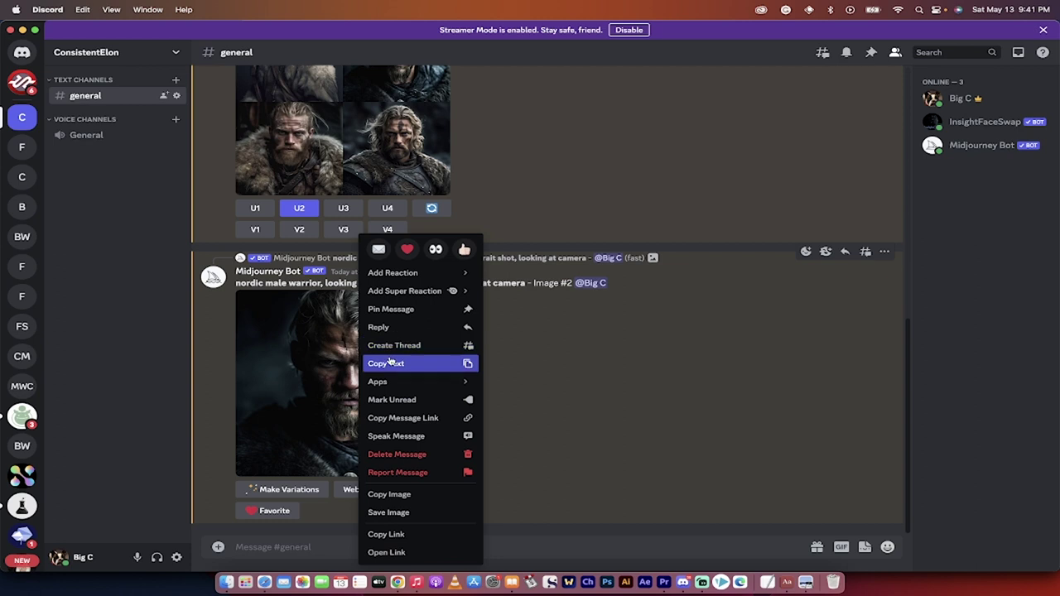
mouse_move(389, 380)
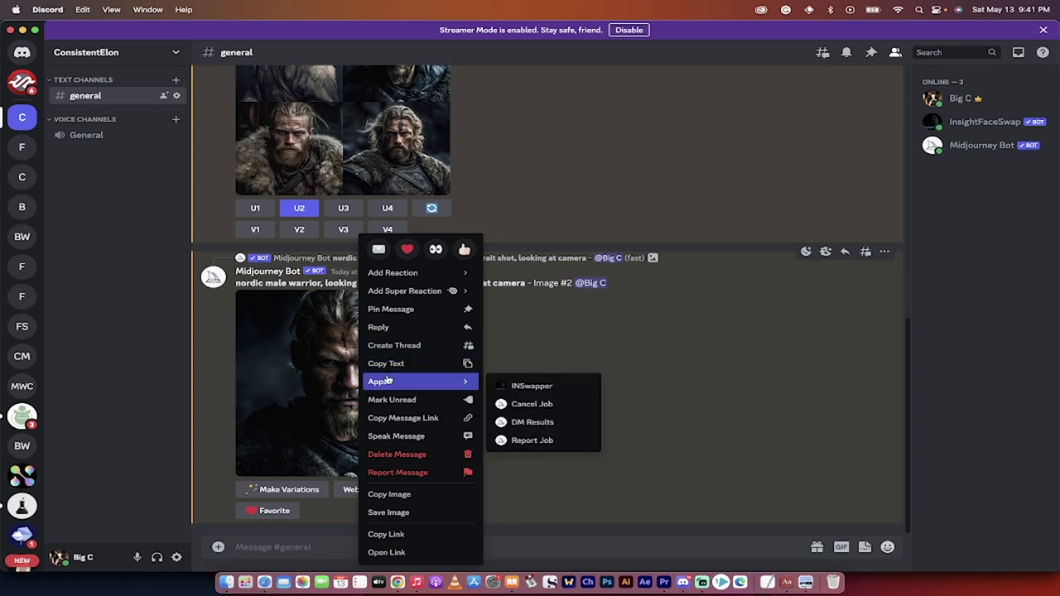
click(530, 386)
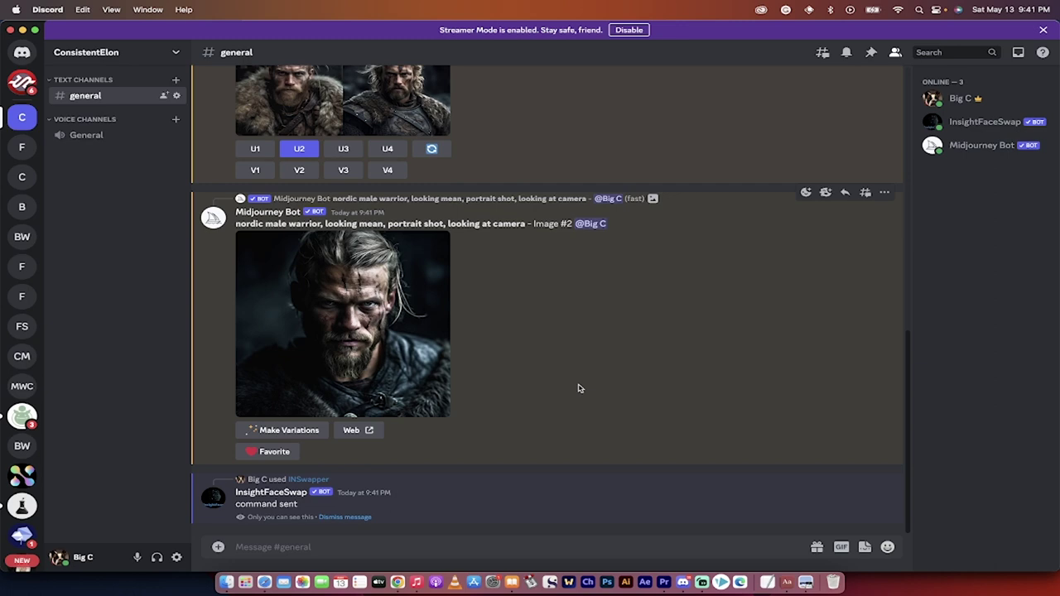
click(402, 449)
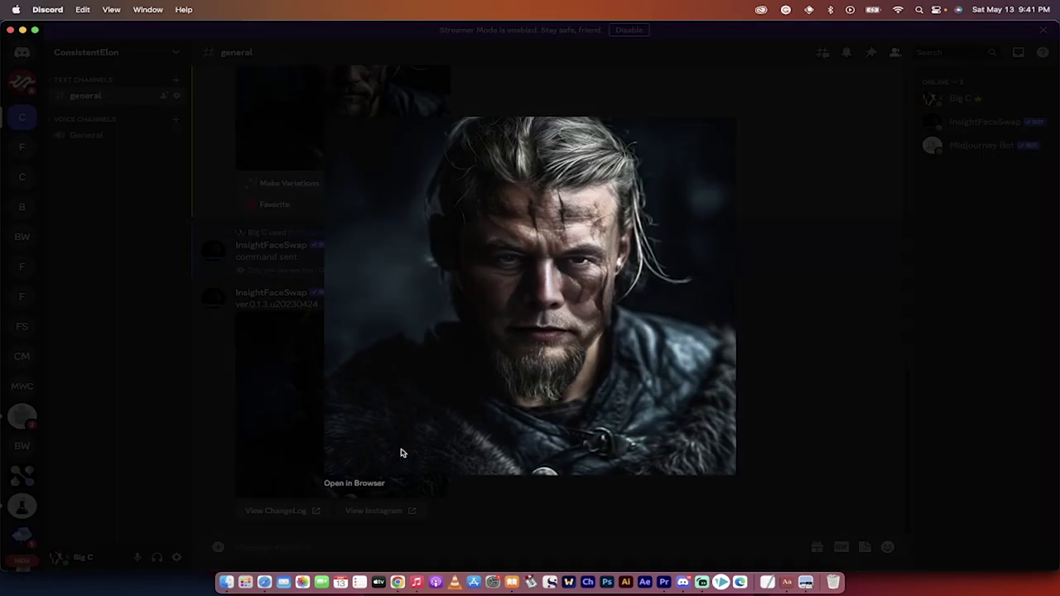
click(762, 406)
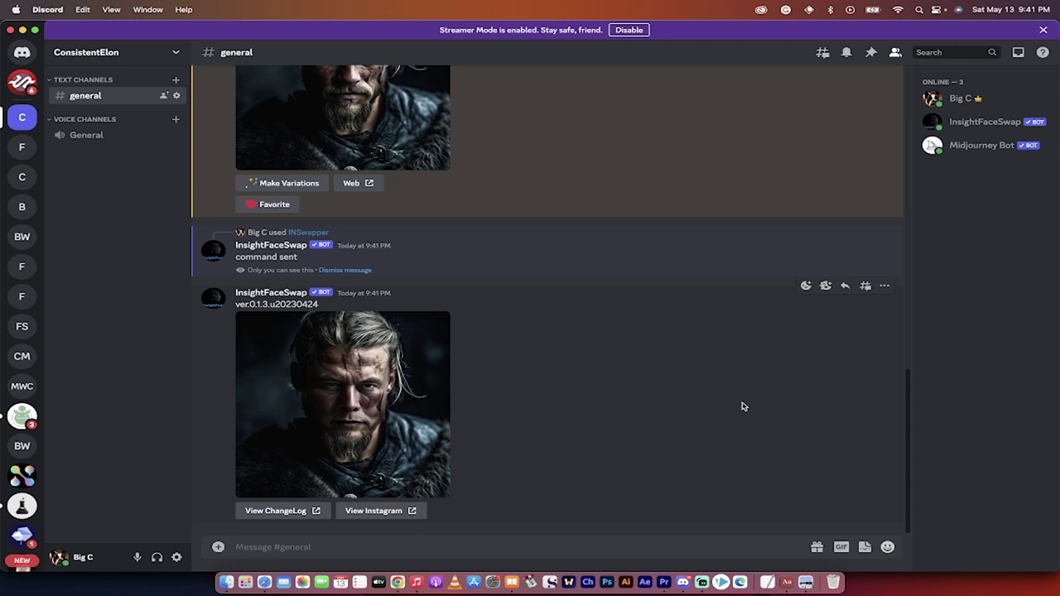
scroll(742, 407, up, 3)
scroll(742, 406, down, 2)
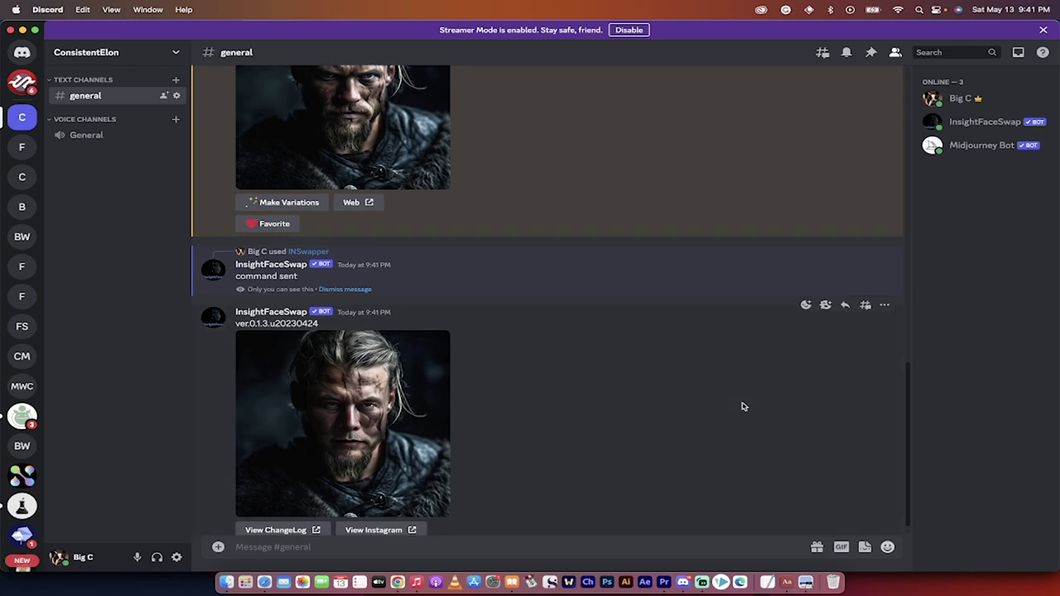
scroll(742, 406, down, 1)
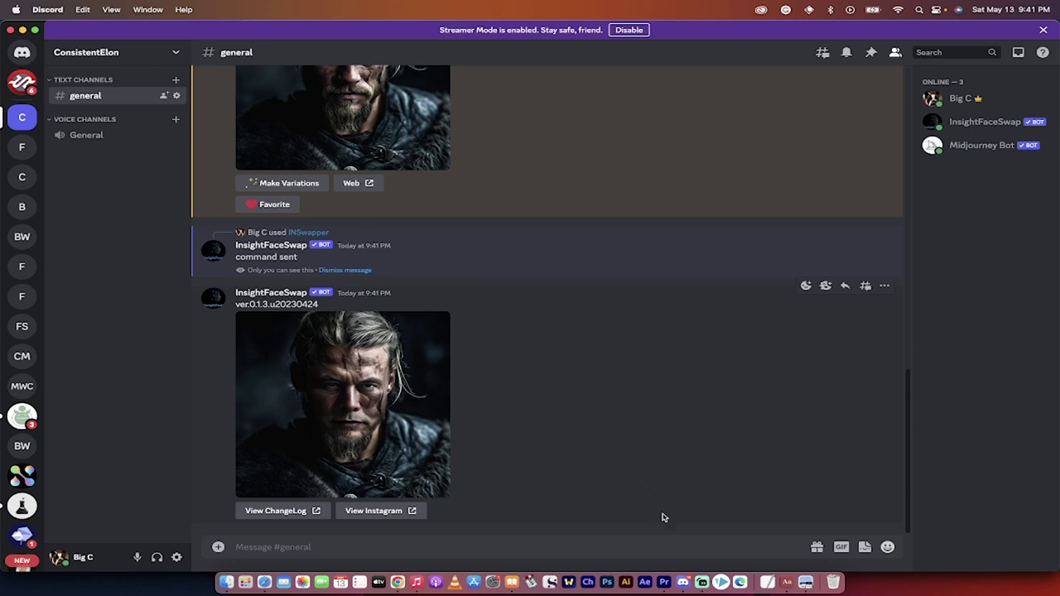
Post Nordic1.png from the Desktop in the general channel.
click(226, 582)
click(550, 344)
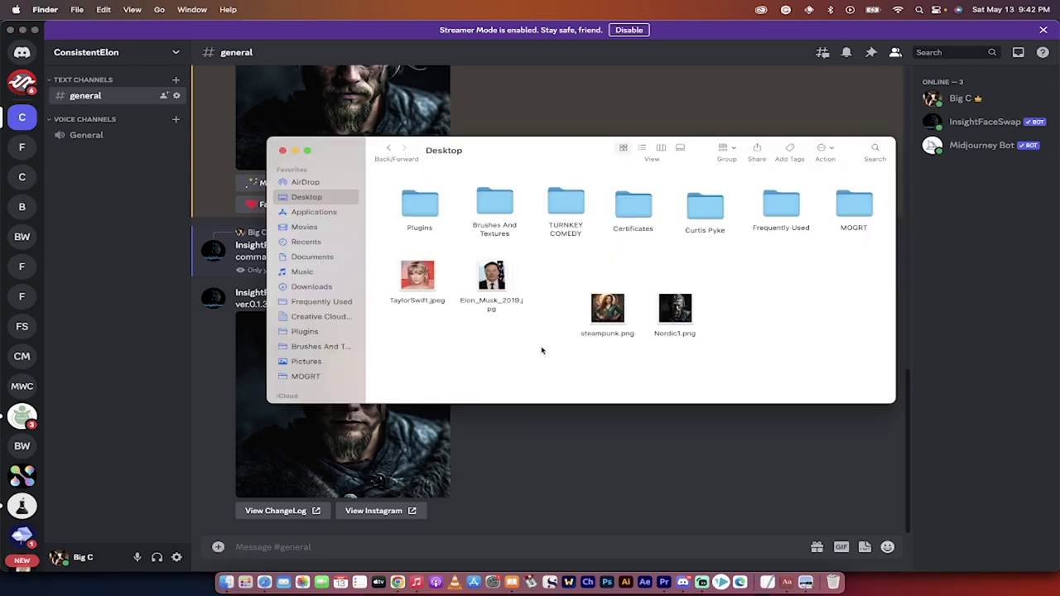
click(675, 305)
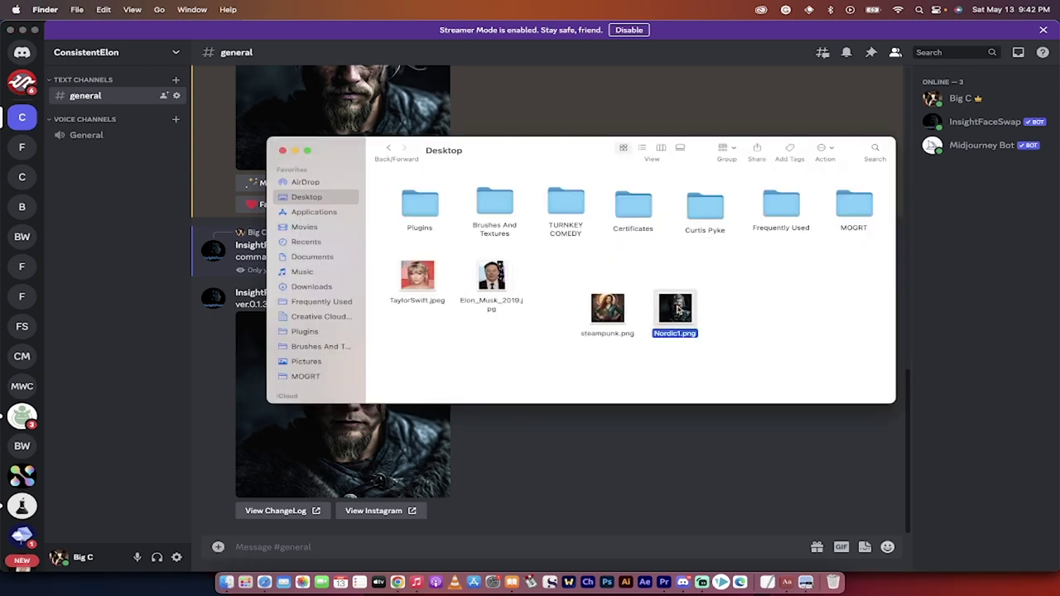
drag(677, 303, 485, 488)
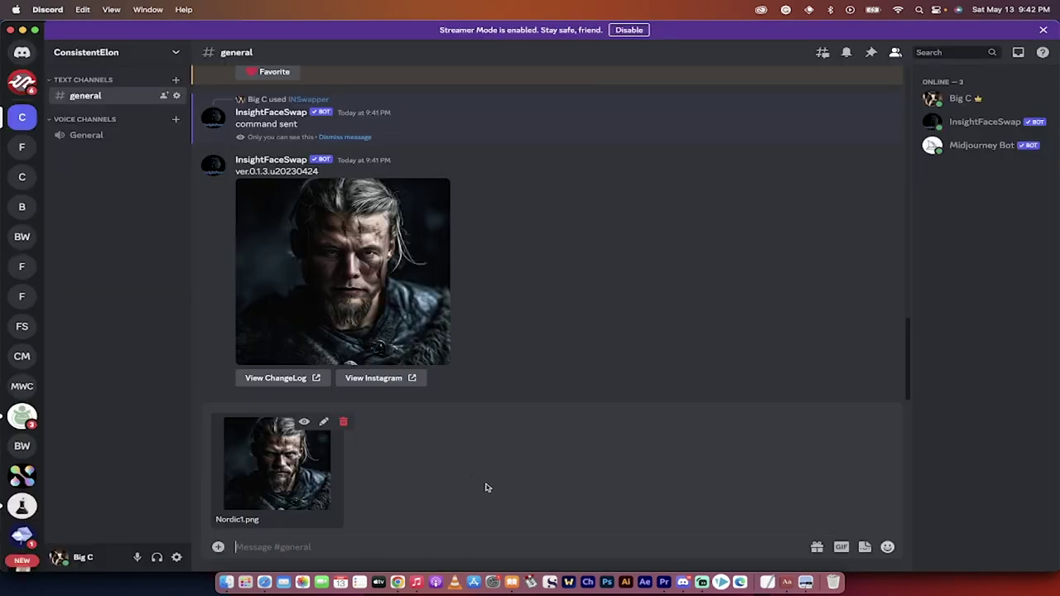
key(Return)
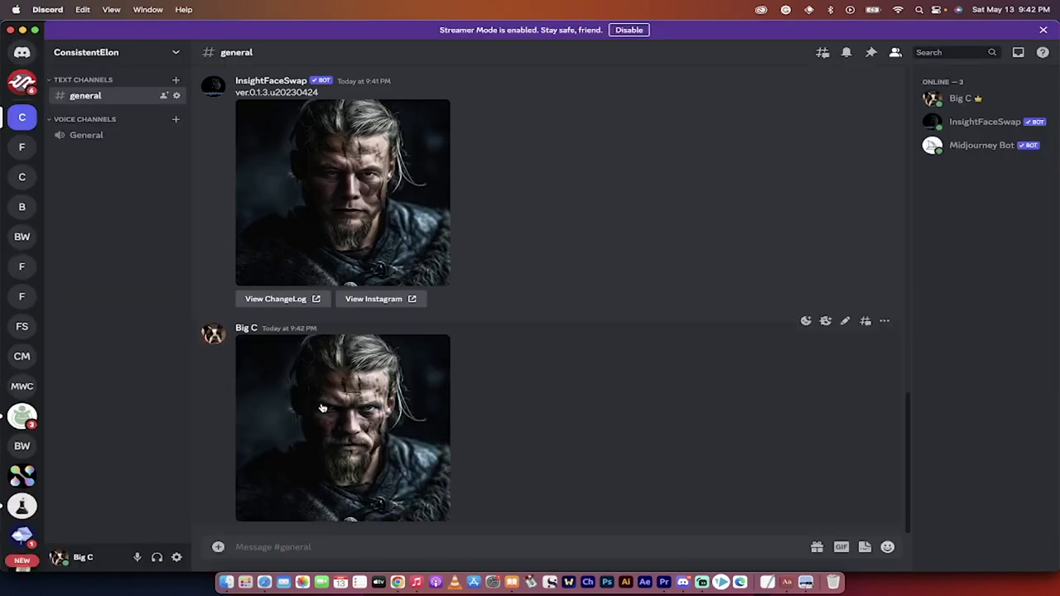
Generate a Midjourney image with /imagine from the posted Nordic1.png link followed by the text "holding a sword".
right_click(367, 411)
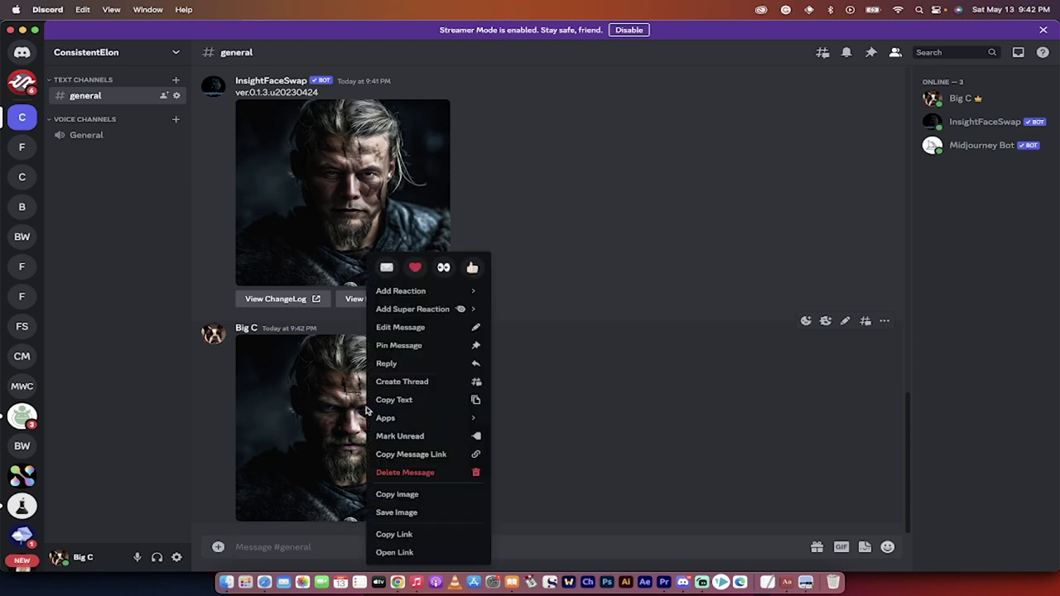
click(393, 535)
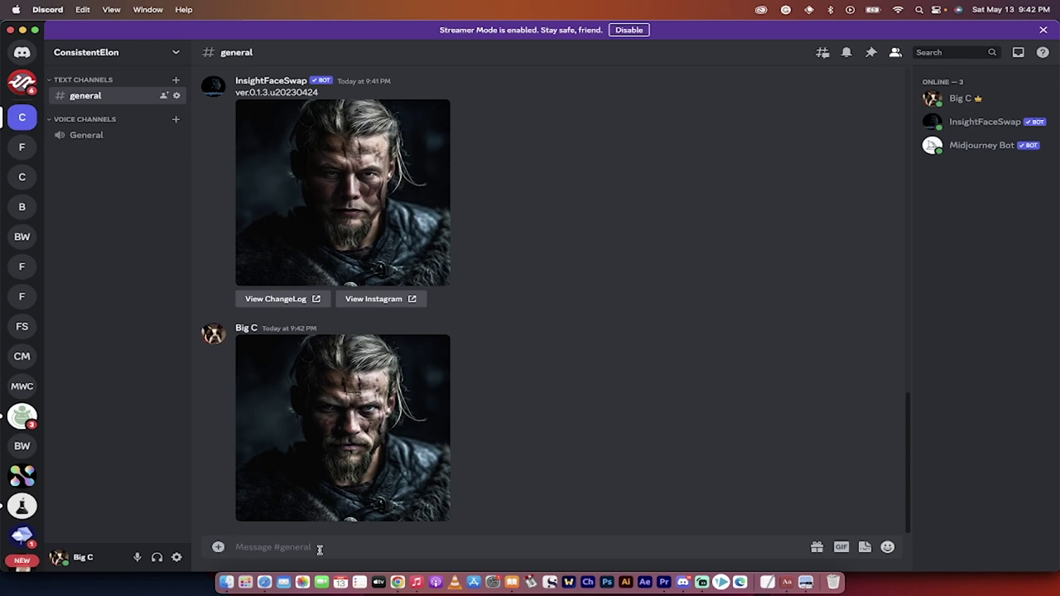
text(/imagine)
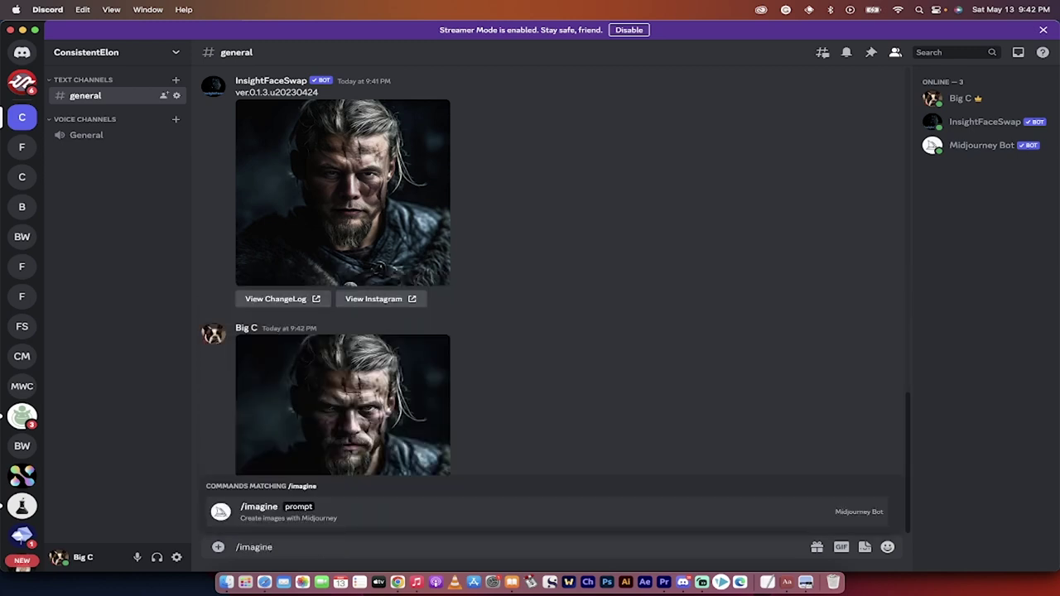
key(Return)
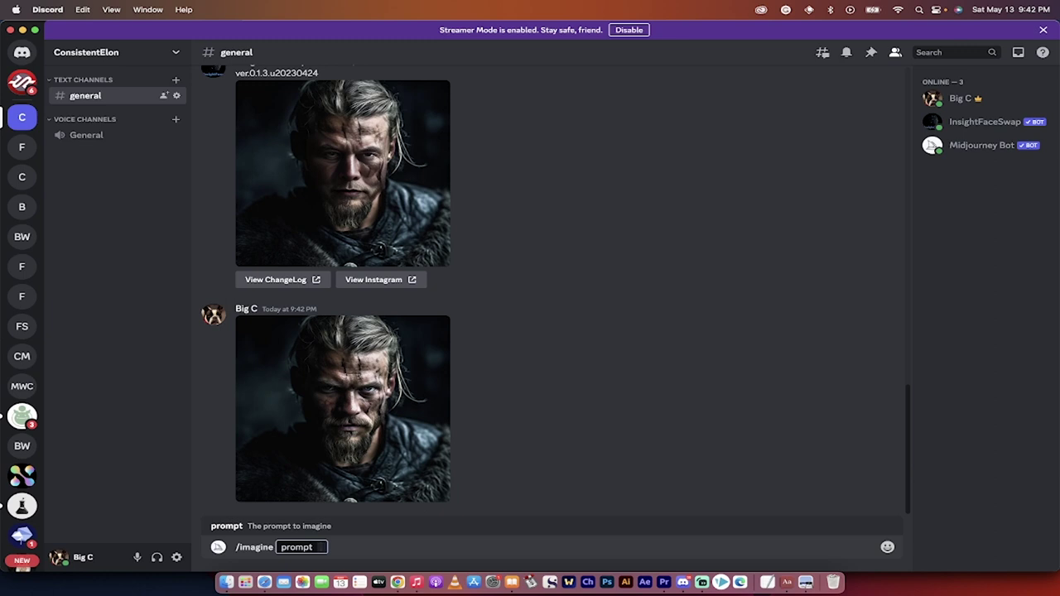
key(super+v)
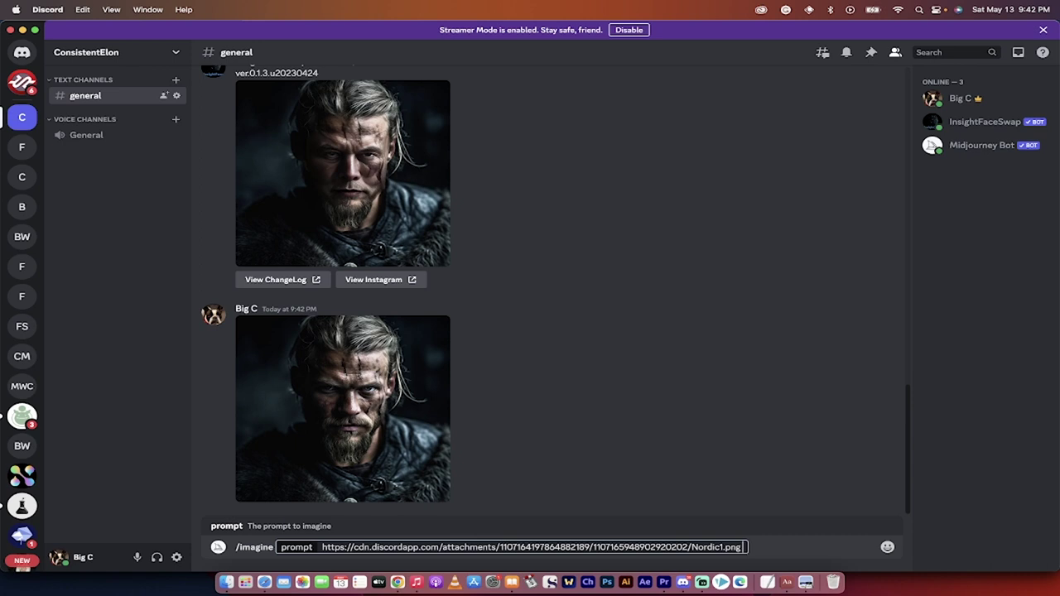
text(holding a sword)
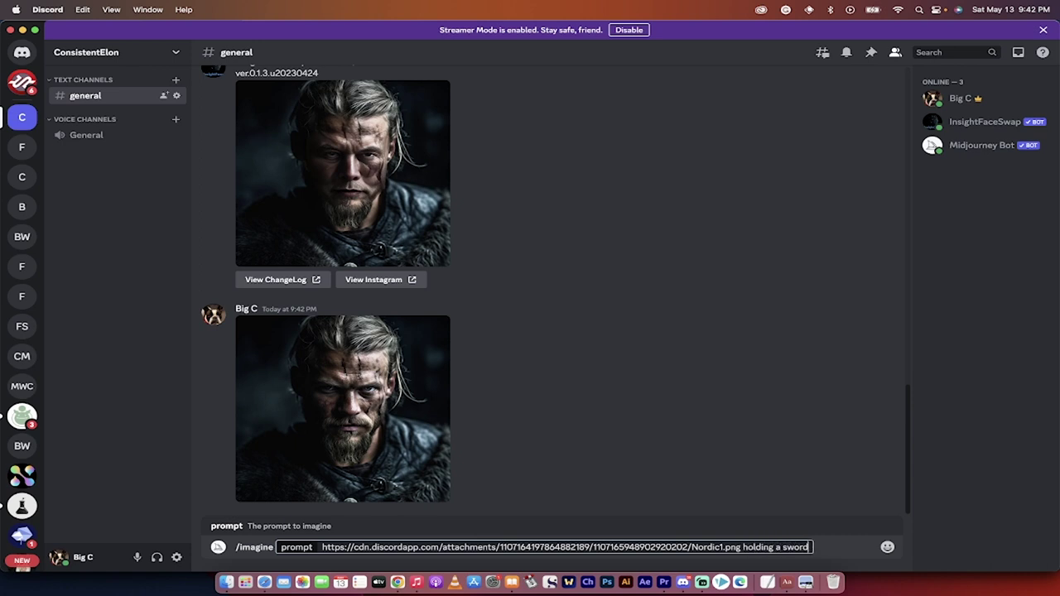
key(Return)
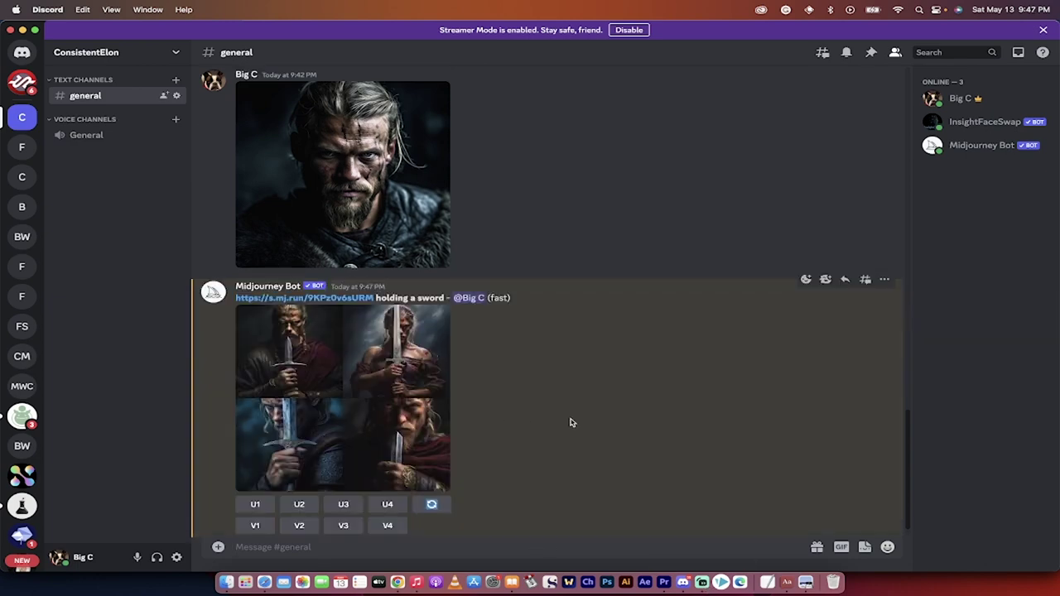
Inspect the original portrait and the sword grid enlarged, upscale the grid's first image, and compare it with the portrait.
click(348, 219)
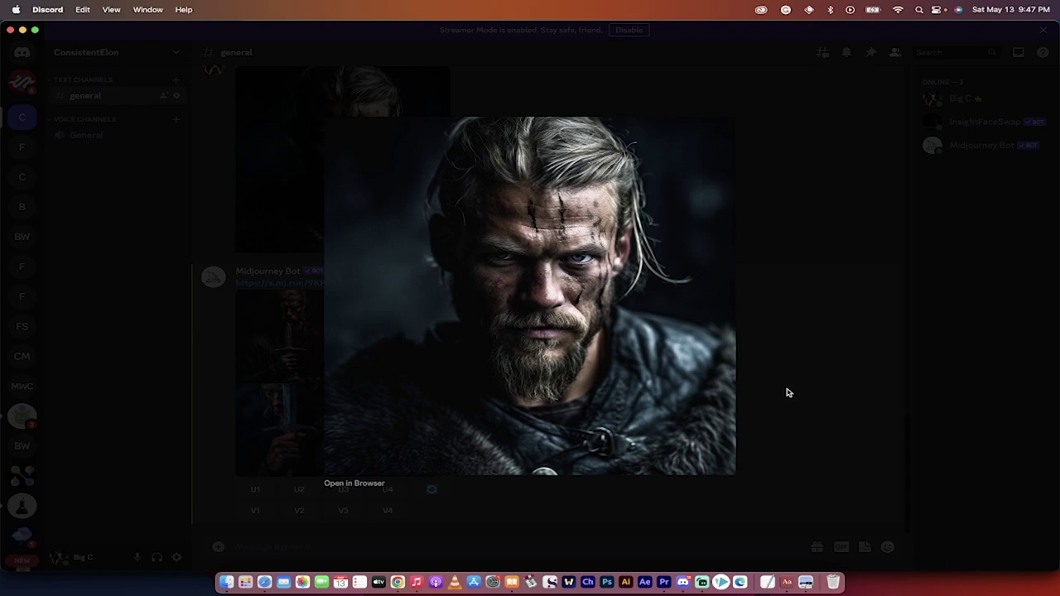
click(786, 392)
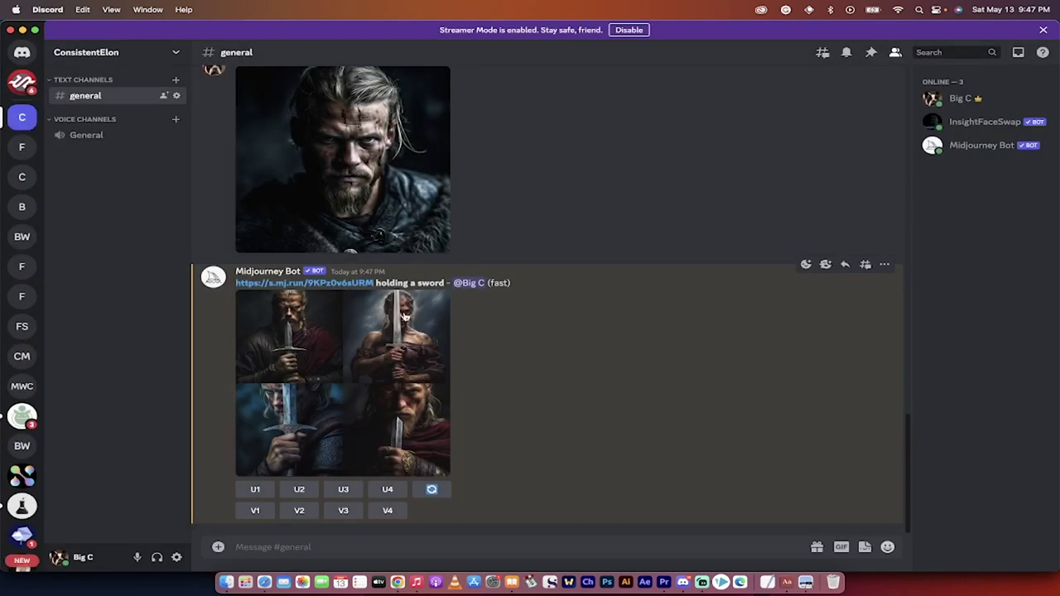
click(309, 362)
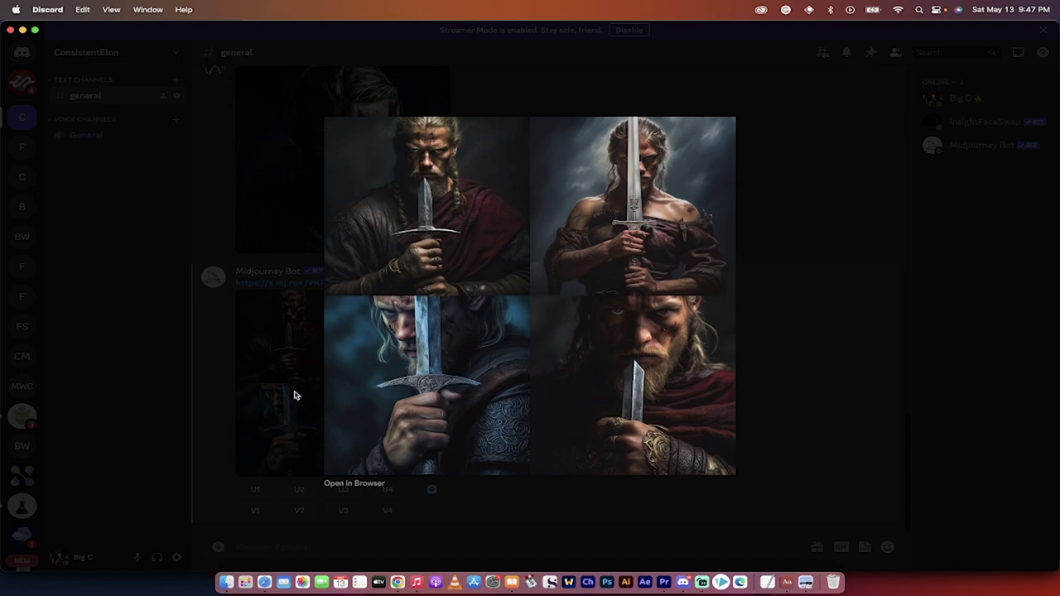
click(293, 362)
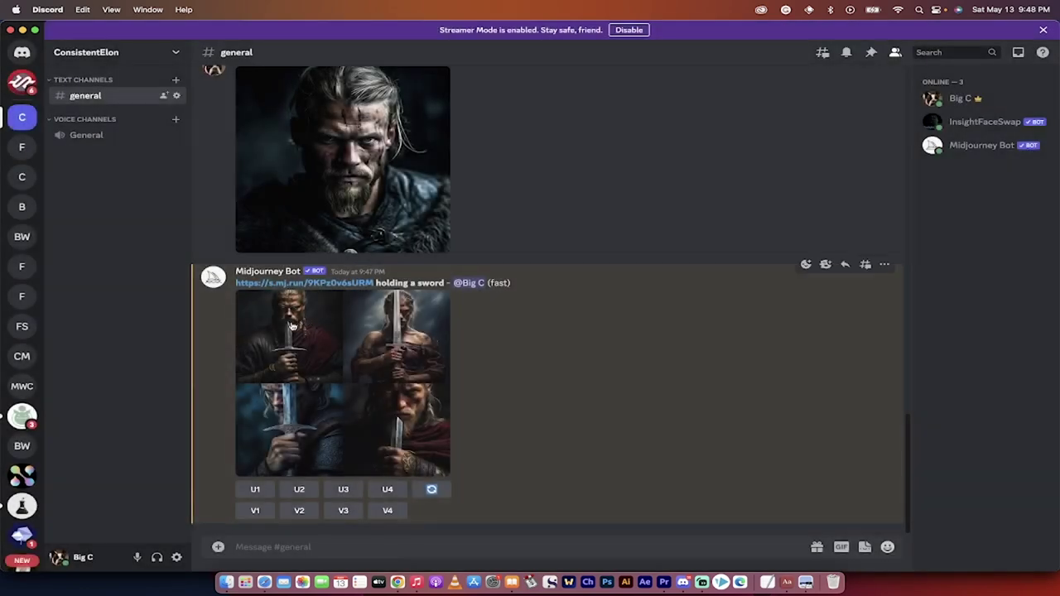
click(255, 489)
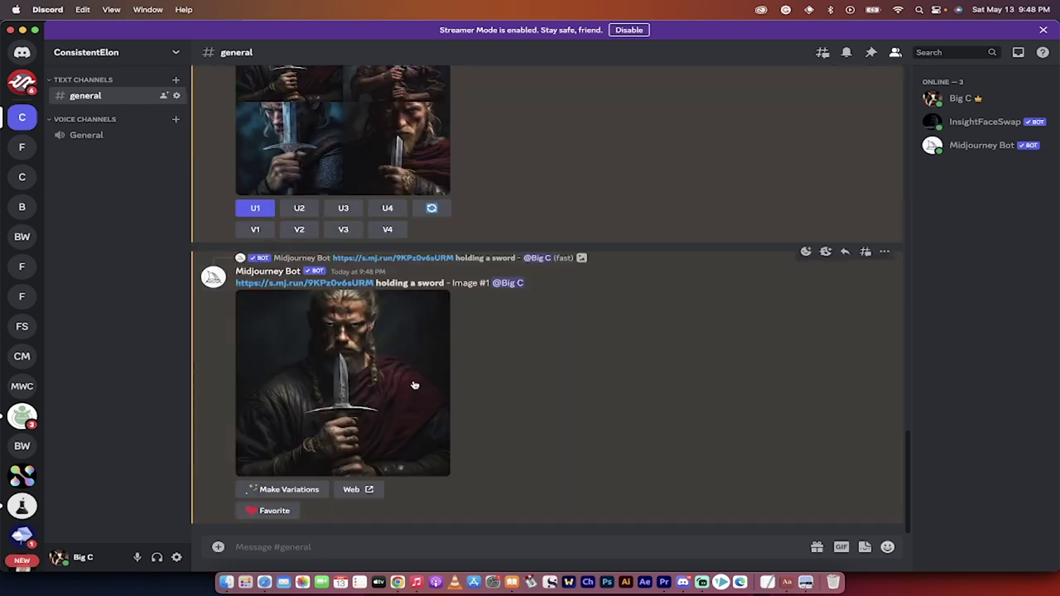
scroll(397, 388, up, 5)
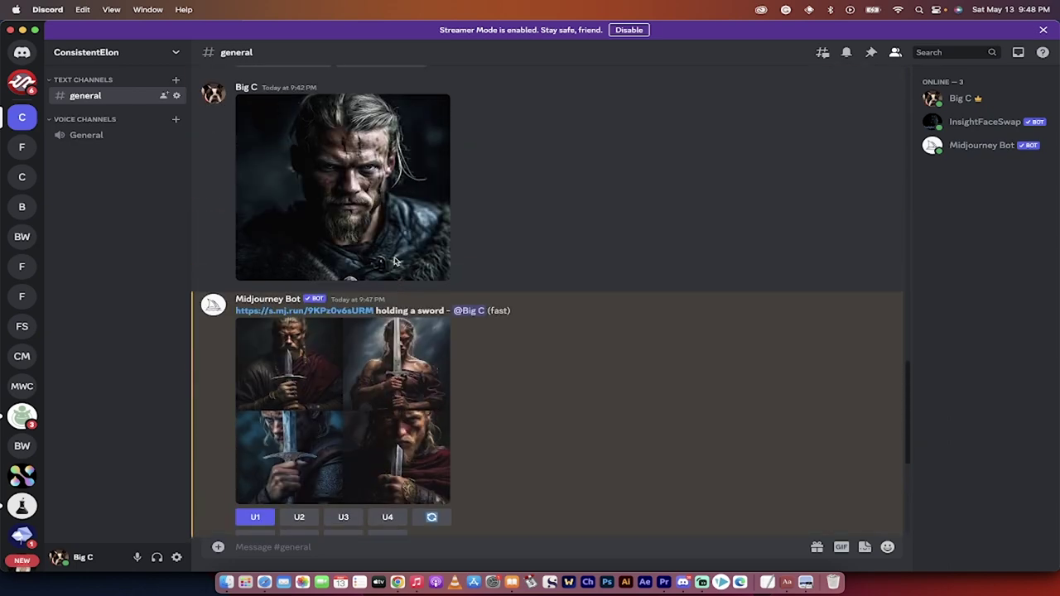
scroll(396, 261, down, 5)
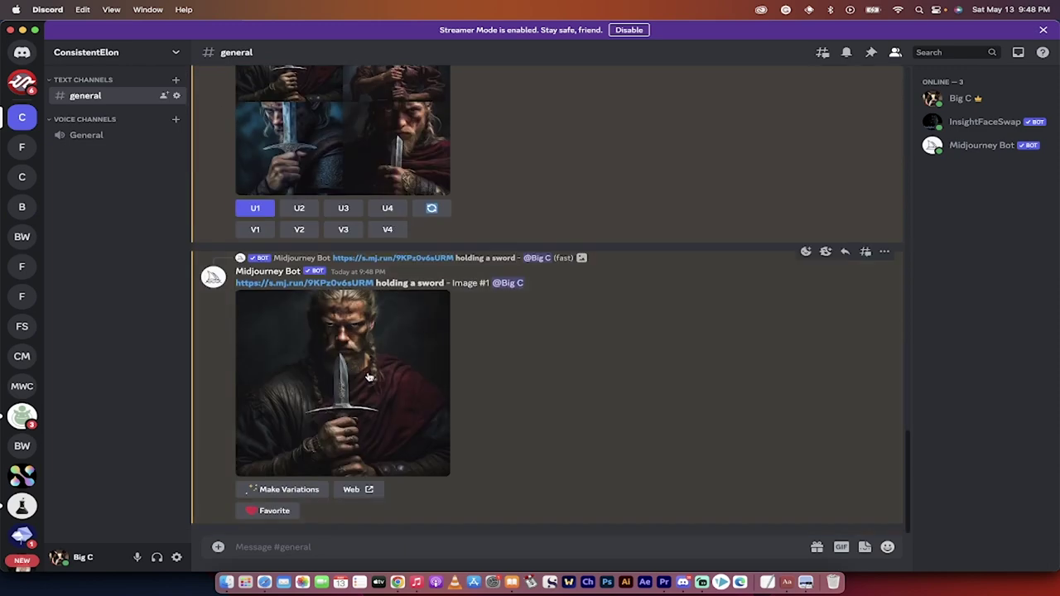
scroll(369, 377, up, 3)
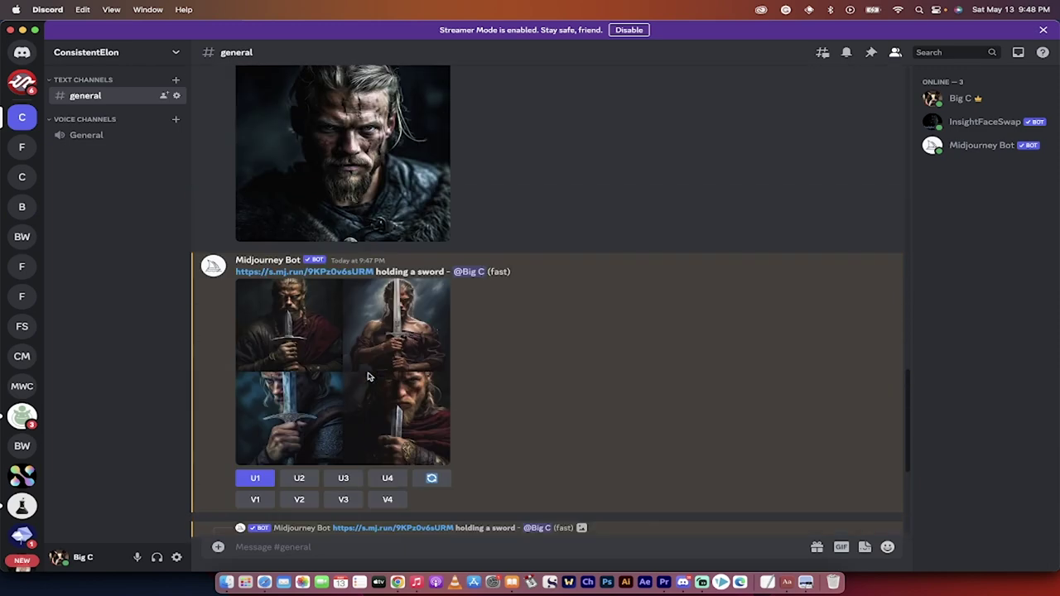
scroll(369, 377, up, 3)
scroll(370, 378, down, 6)
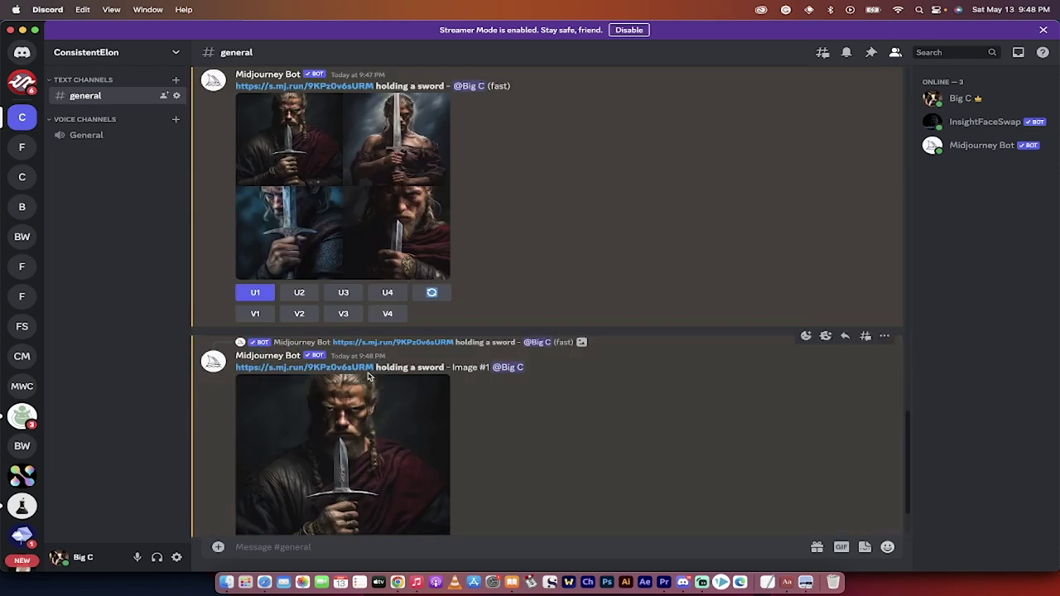
scroll(349, 468, down, 2)
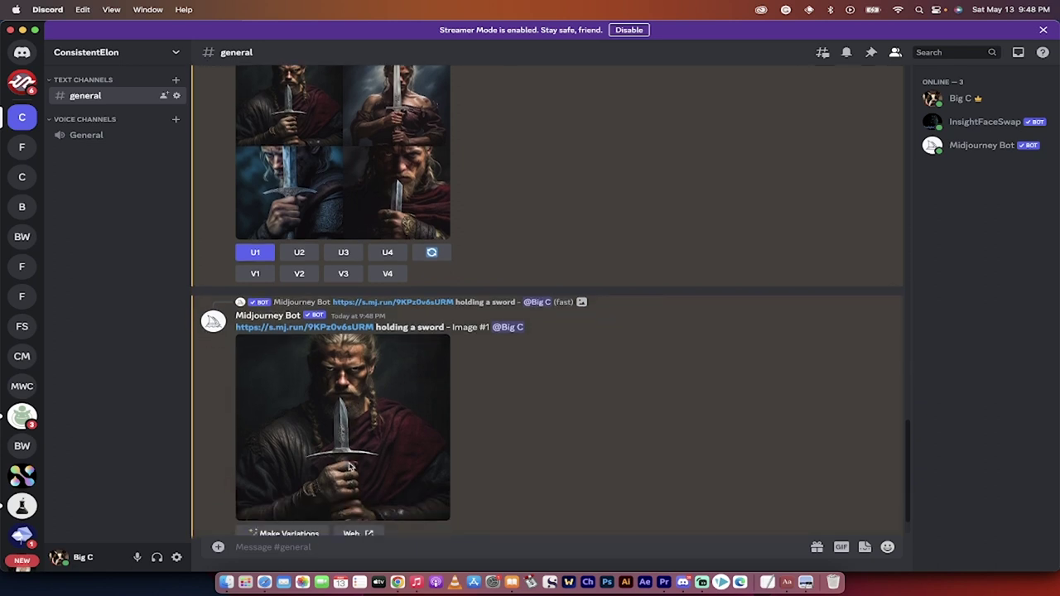
Run the INSwapper app on the upscaled sword image and examine the face-swapped result enlarged.
right_click(365, 339)
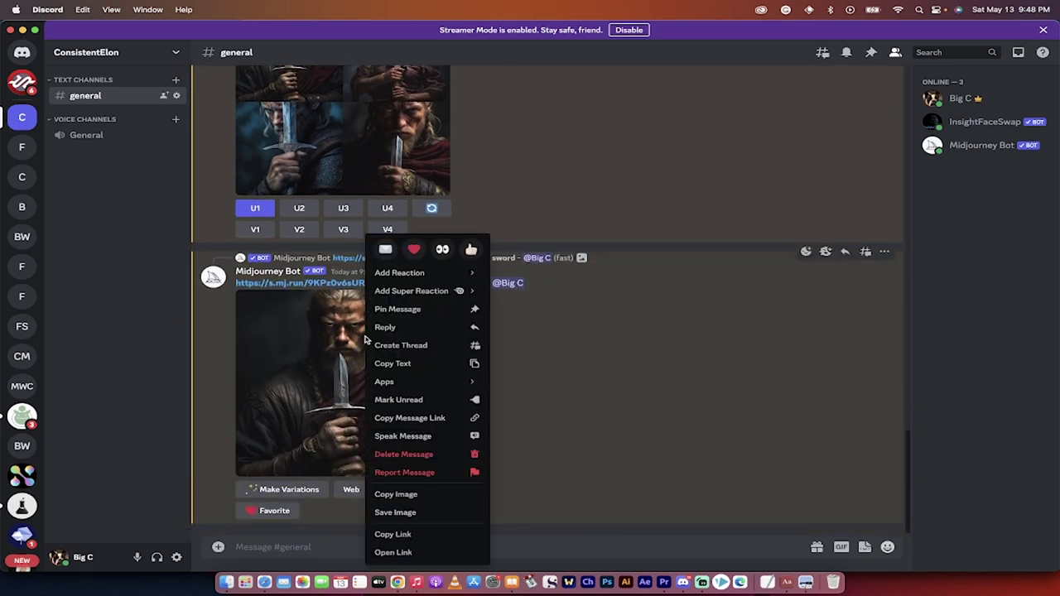
mouse_move(452, 384)
click(548, 385)
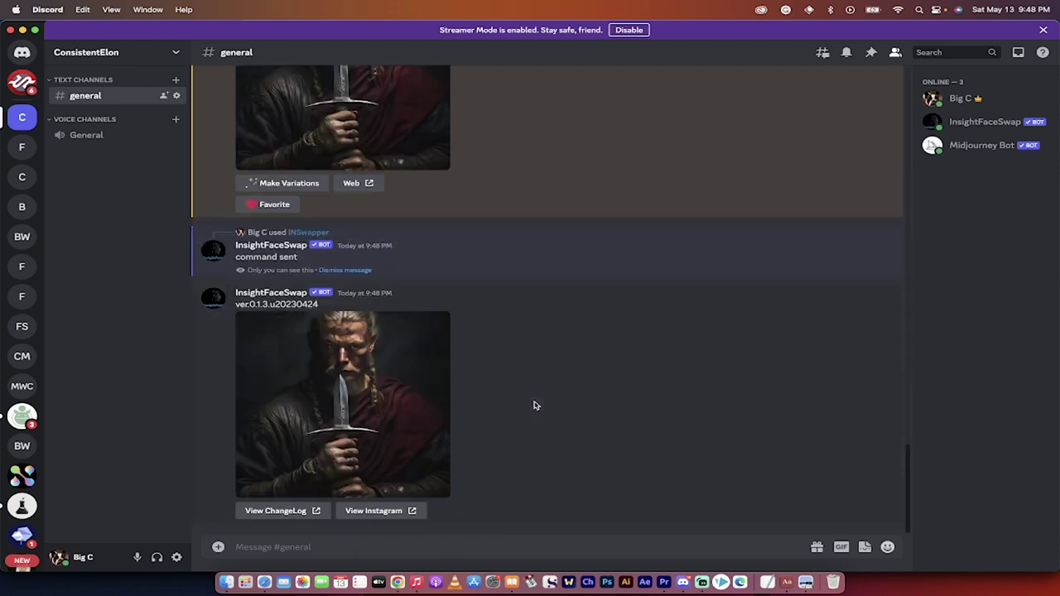
click(391, 408)
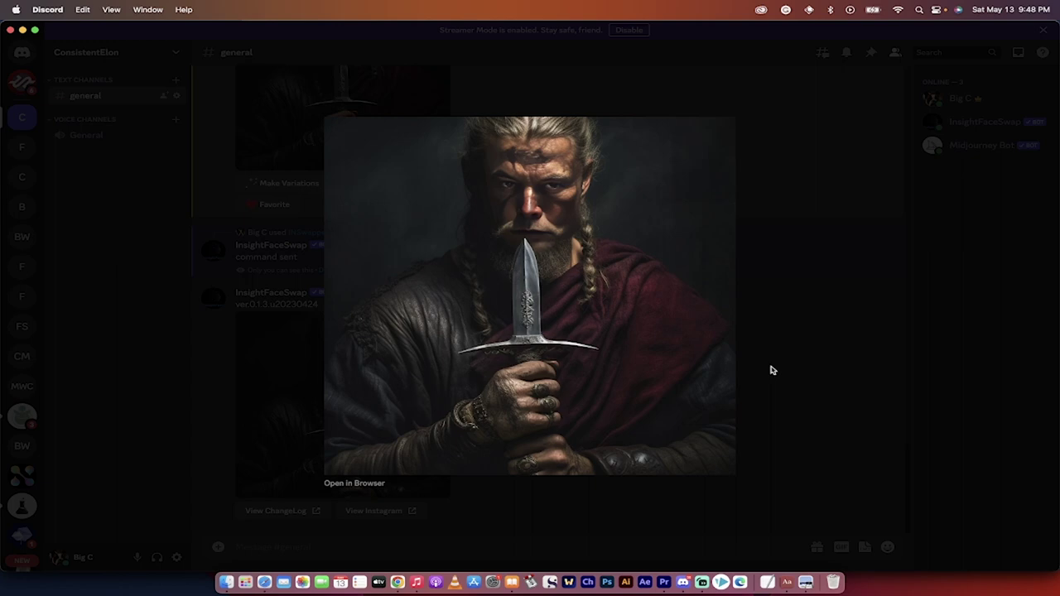
click(771, 370)
scroll(533, 394, up, 10)
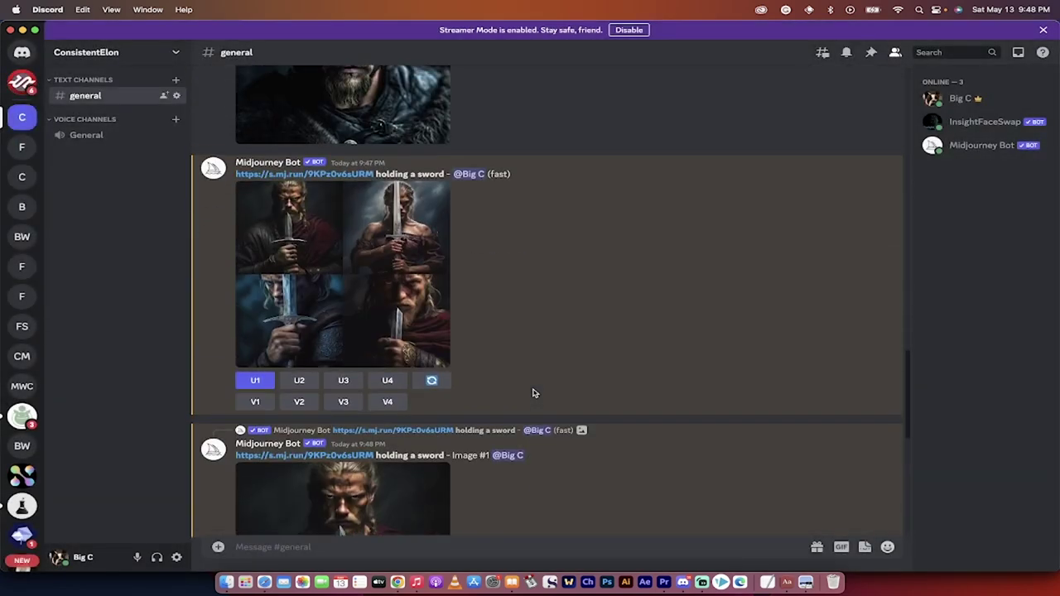
scroll(534, 393, down, 10)
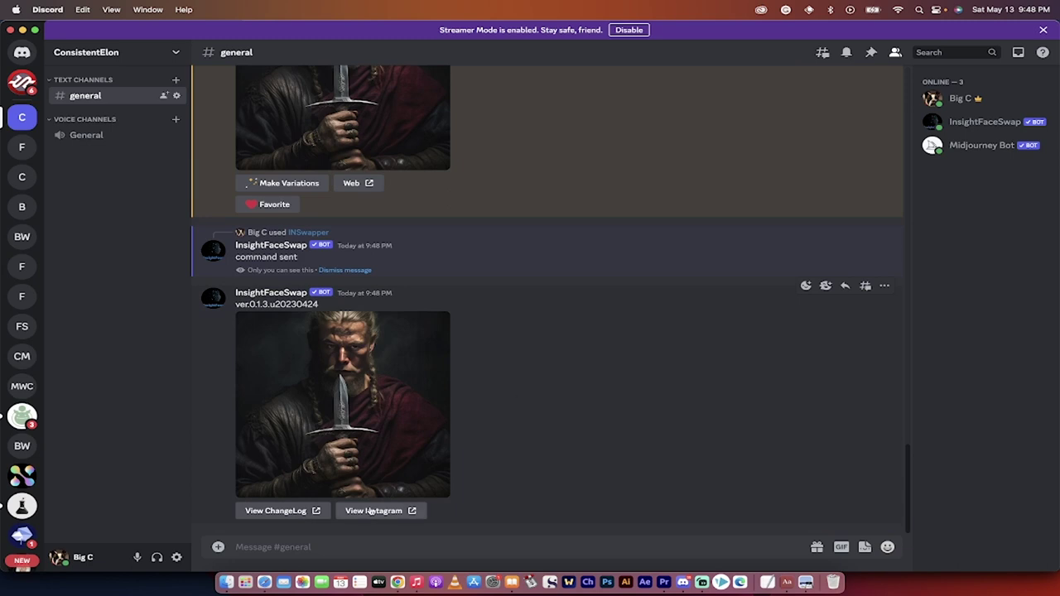
Begin a new /imagine prompt with the Nordic1.png image link.
click(340, 539)
text(/imagine)
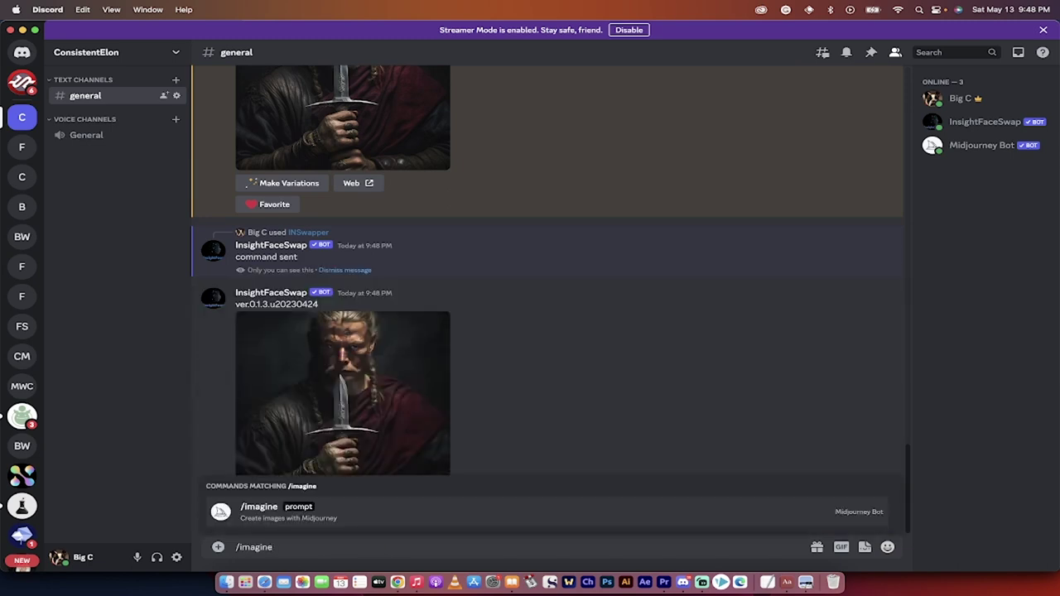
key(Tab)
key(super+v)
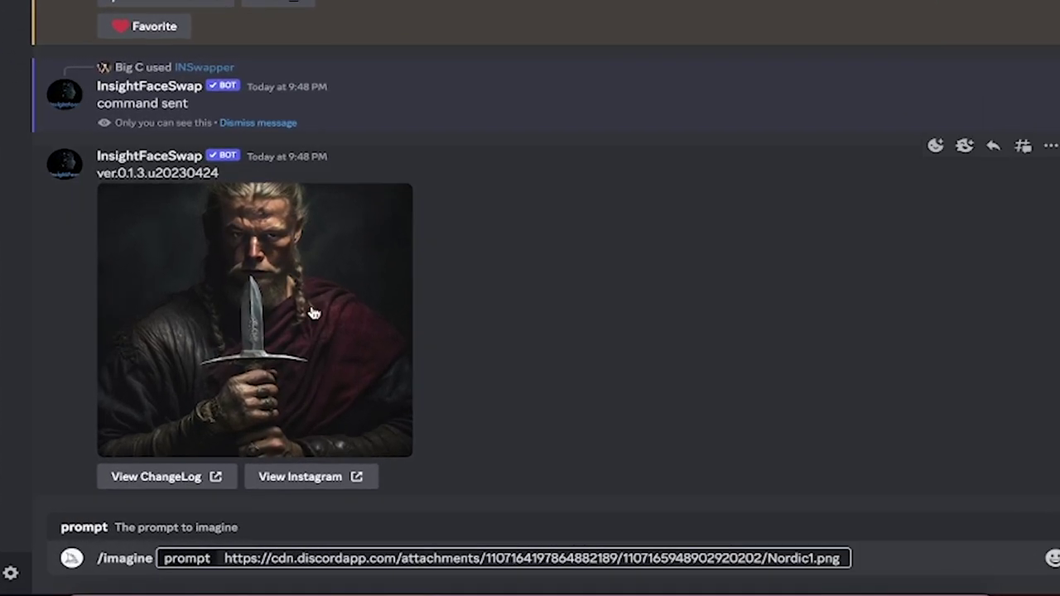
Copy the prompt text "nordic male warrior, looking mean, portrait shot, looking at camera" from the earlier upscaled portrait's message.
scroll(383, 380, up, 5)
scroll(313, 310, up, 10)
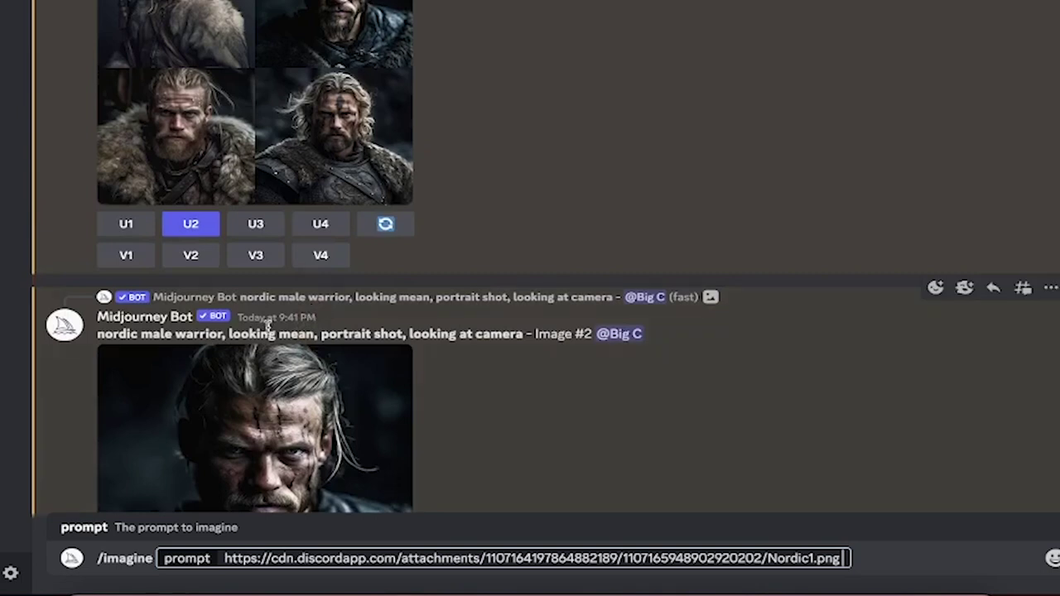
drag(97, 334, 308, 334)
click(433, 331)
drag(411, 334, 350, 331)
click(104, 332)
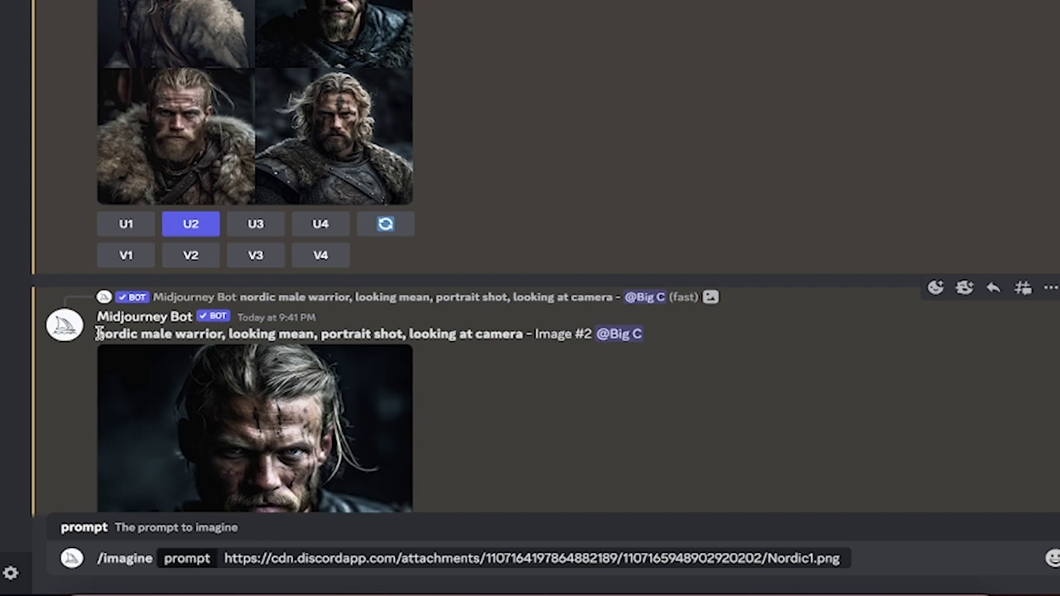
drag(97, 333, 521, 328)
key(ctrl+c)
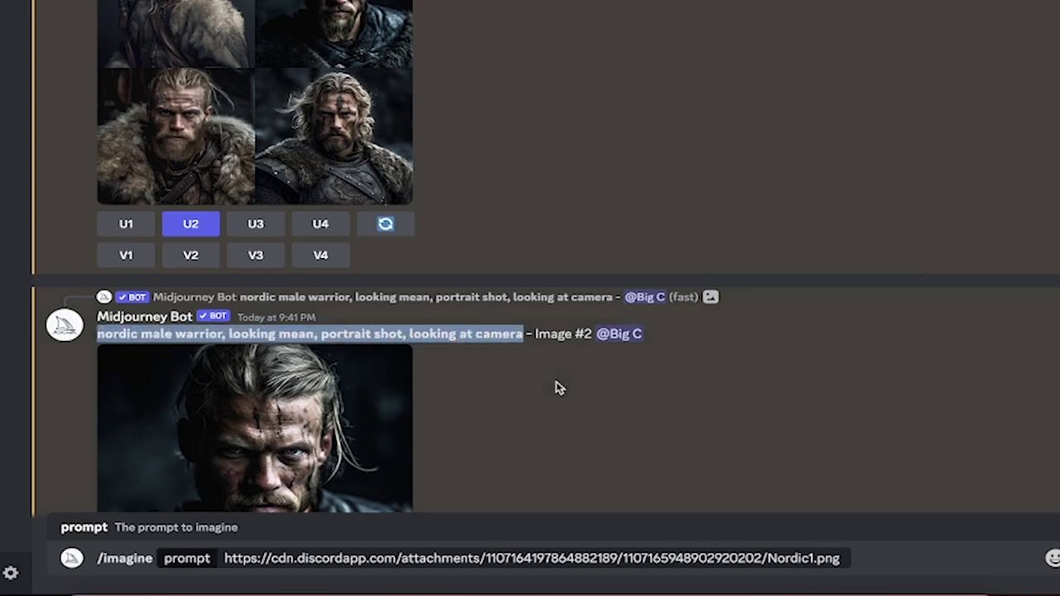
Add the copied warrior prompt after the image link, append ", fighting a dragon", and submit the /imagine command.
scroll(556, 386, down, 15)
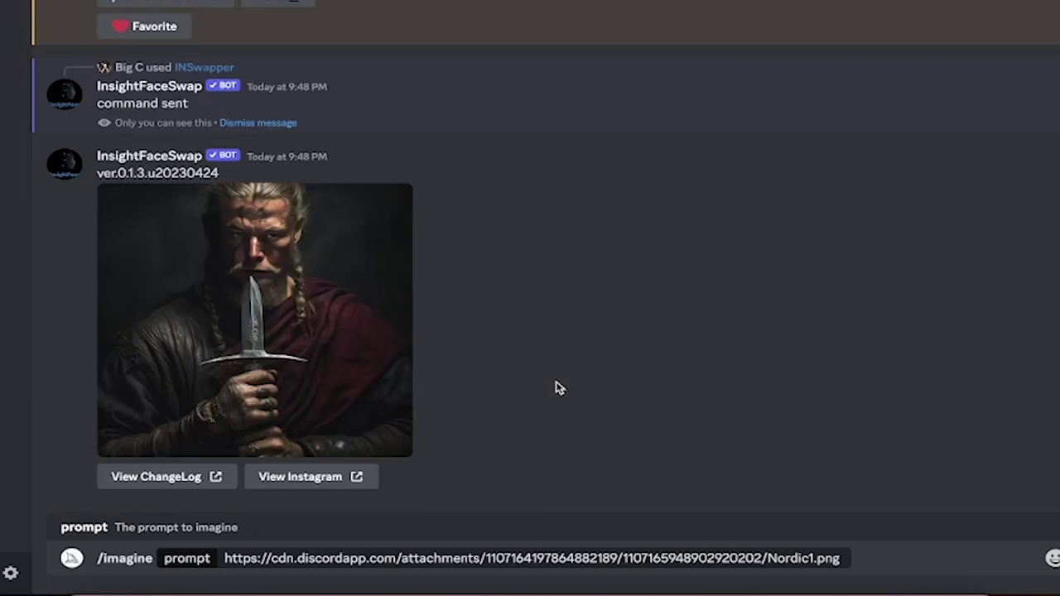
click(844, 558)
key(ctrl+v)
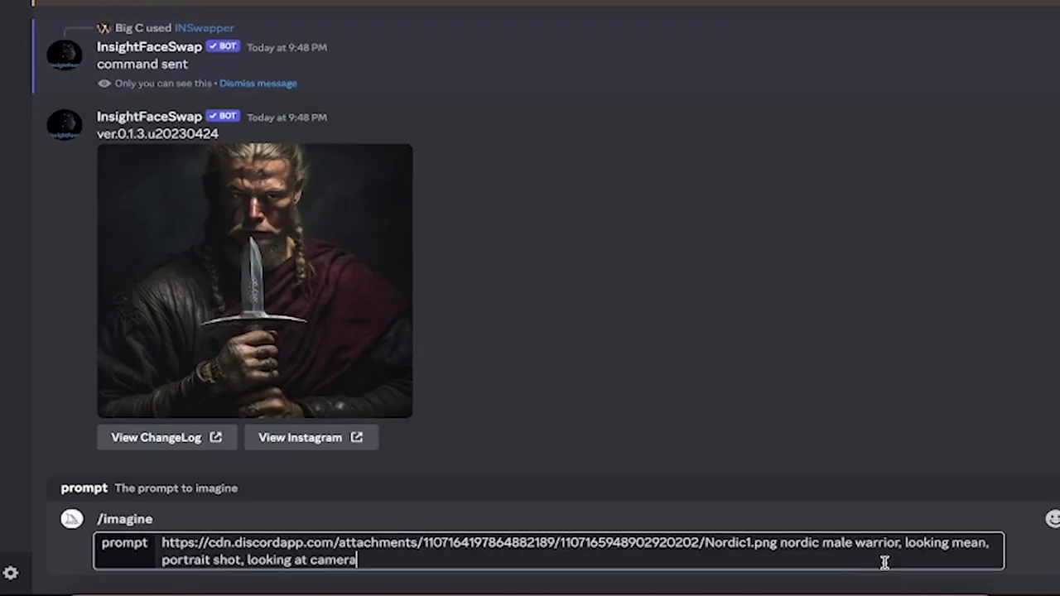
text(, fighting a dragon)
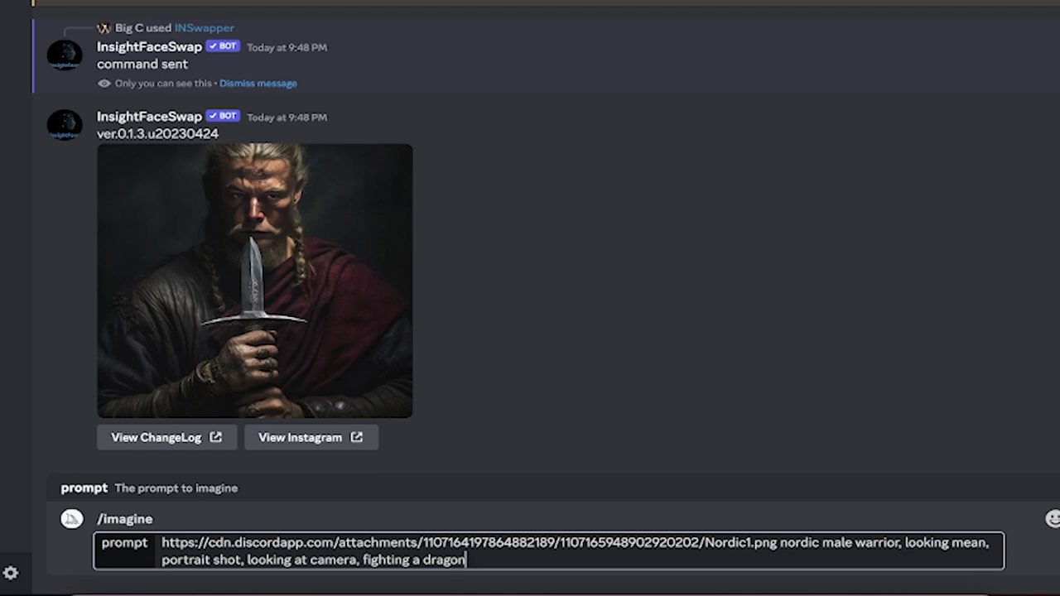
key(Return)
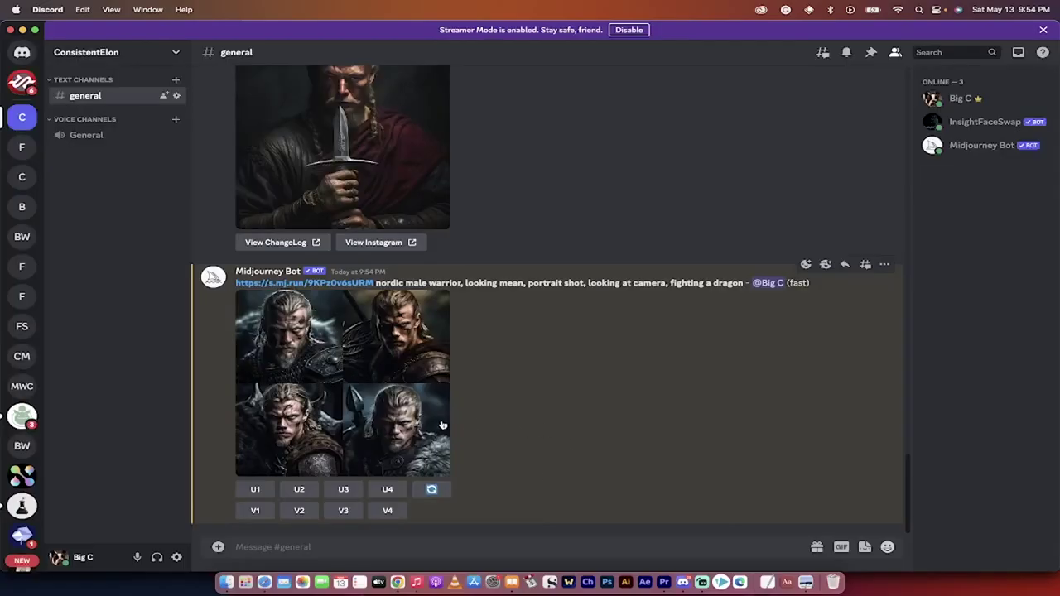
Inspect the dragon-fighting warrior grid enlarged and upscale its second image.
click(417, 435)
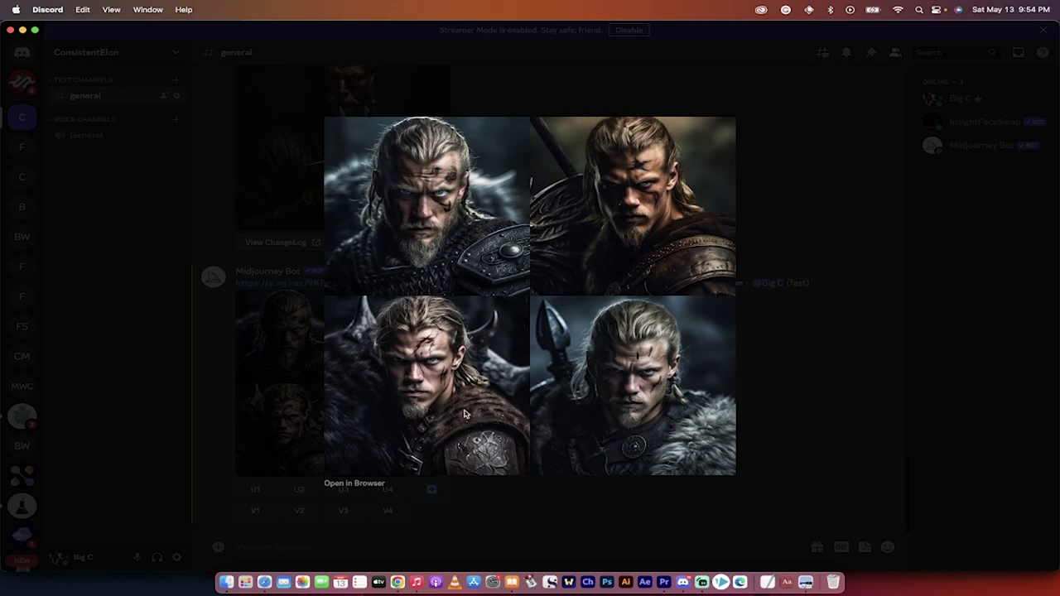
click(768, 371)
click(384, 404)
click(757, 359)
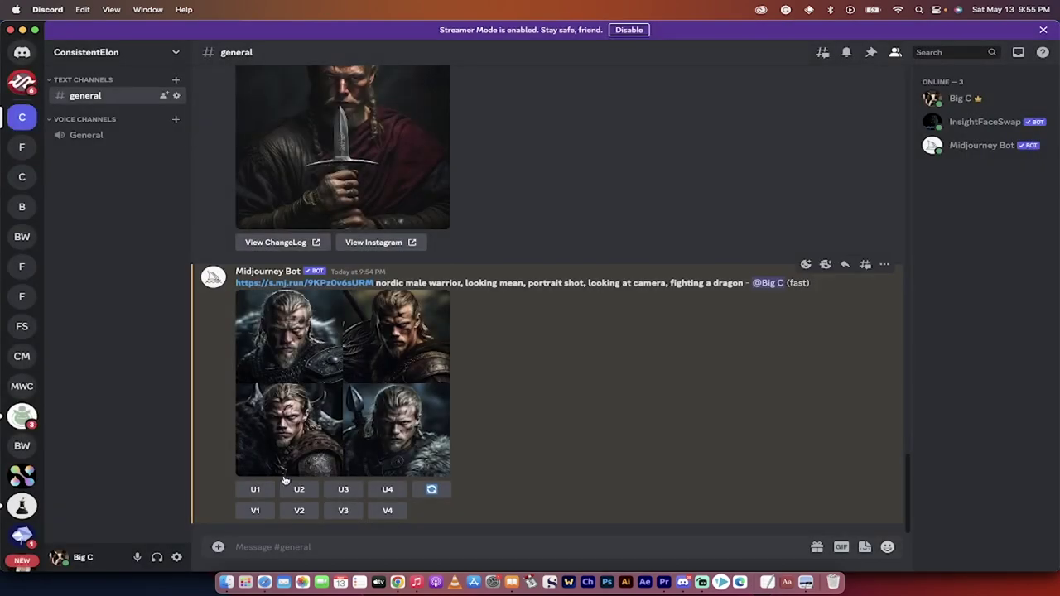
click(299, 489)
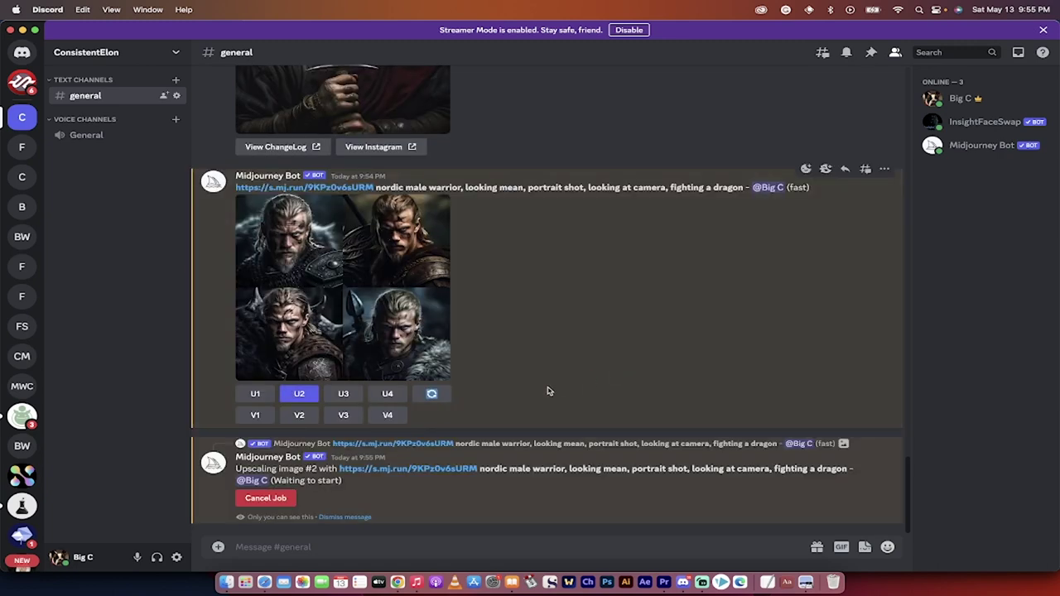
Apply the INSwapper face swap to the upscaled dragon-fighting warrior portrait and inspect the swapped image enlarged.
right_click(358, 387)
mouse_move(385, 388)
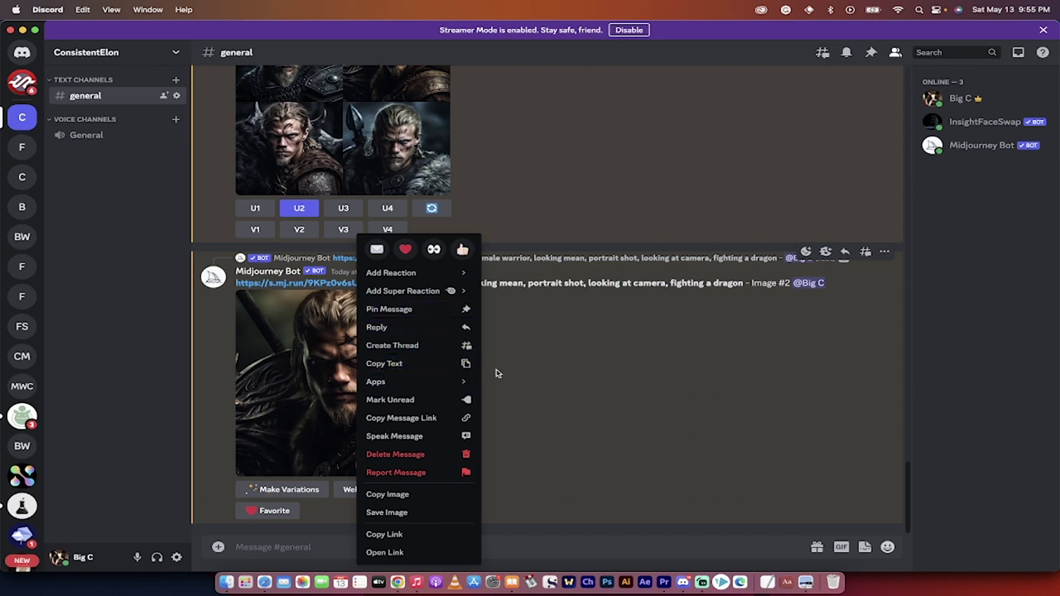
mouse_move(436, 382)
click(505, 384)
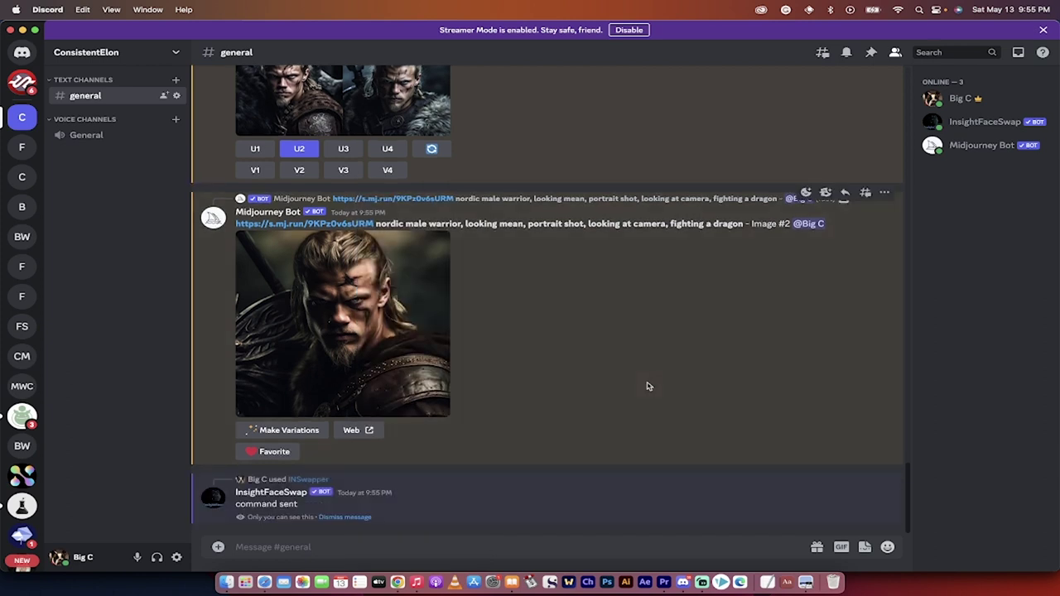
click(331, 414)
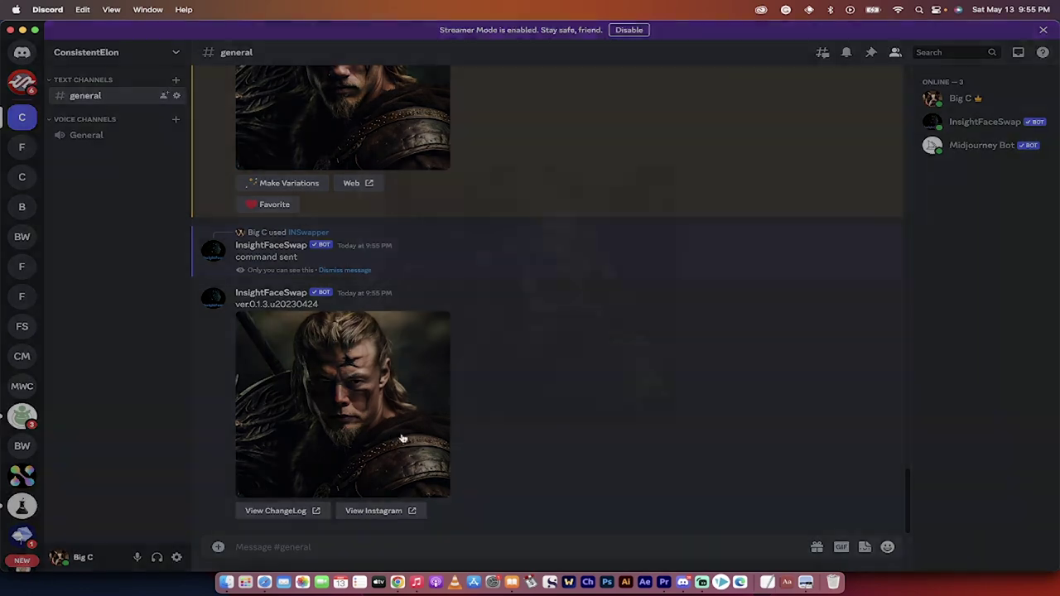
click(763, 356)
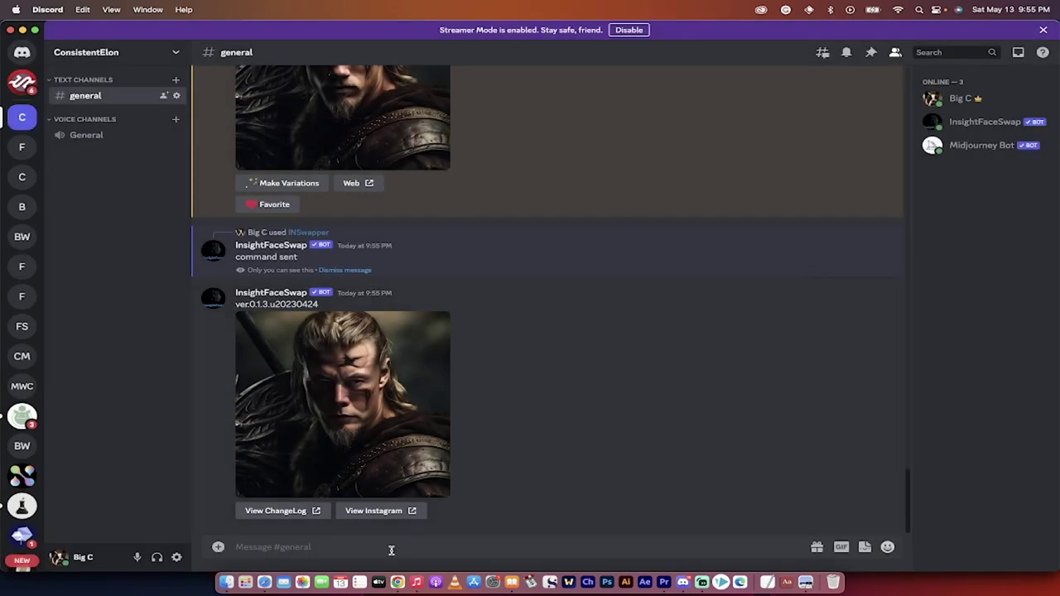
Begin a new /imagine prompt with the Nordic1.png image link copied from the earlier upload message.
text(/imagine)
key(Tab)
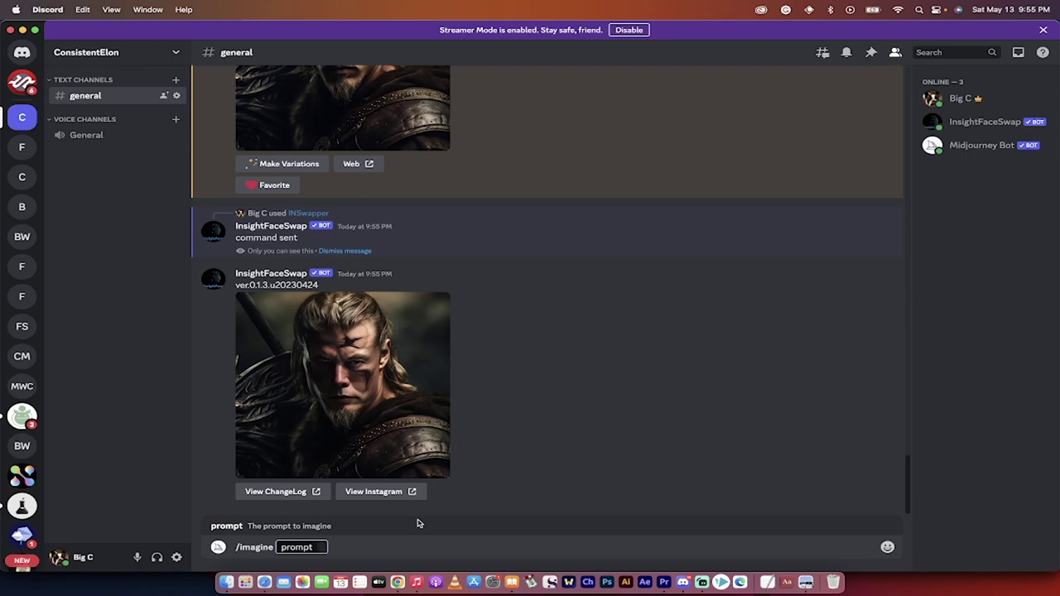
text(nordic male warrior, looking mean, portrait shot, looking at camera)
key(super+z)
scroll(433, 213, up, 5)
scroll(432, 212, up, 10)
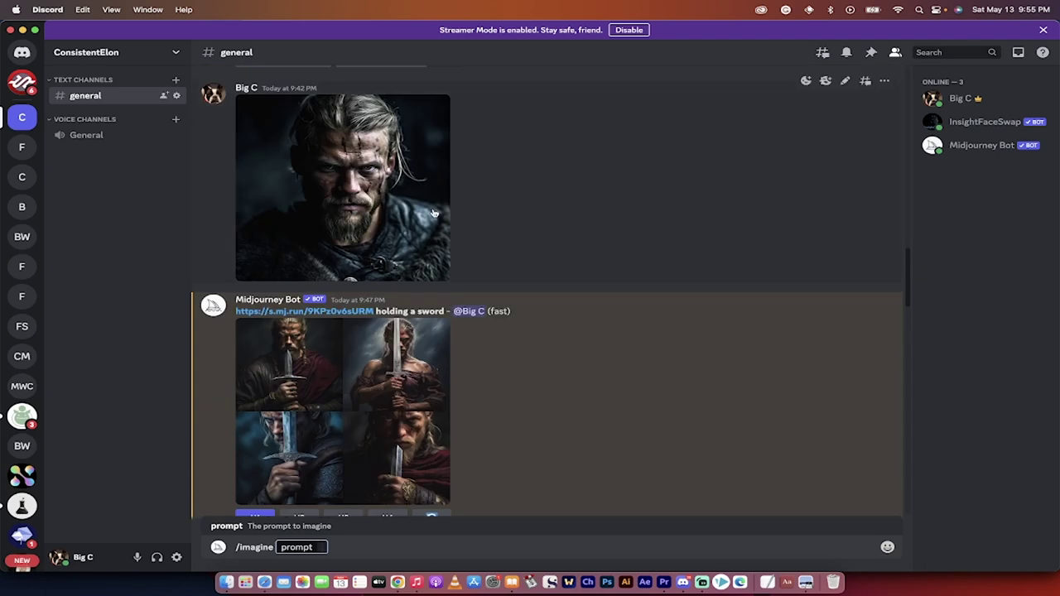
right_click(401, 216)
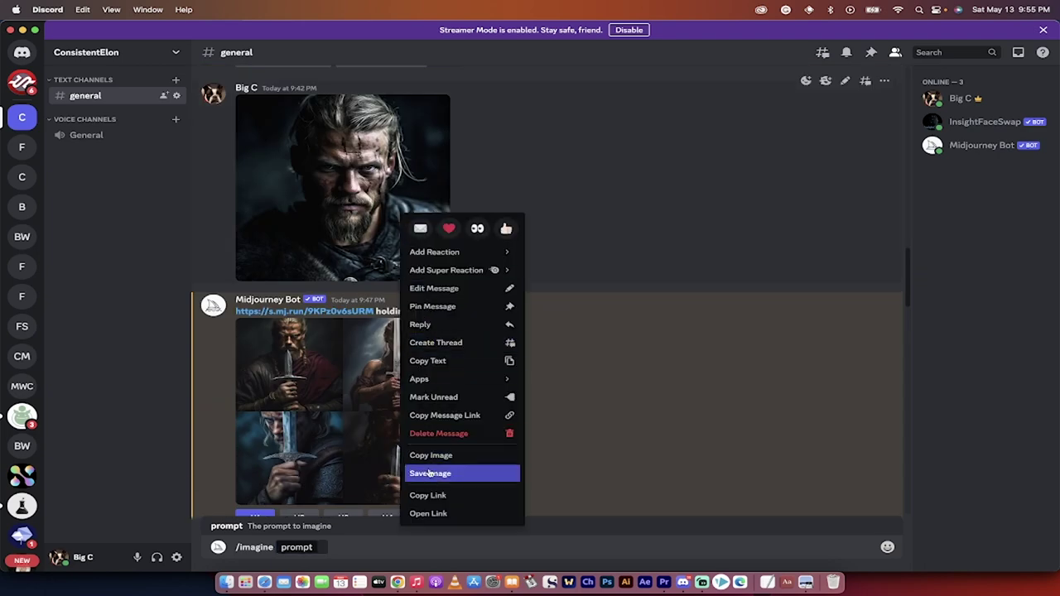
click(427, 494)
scroll(608, 409, down, 15)
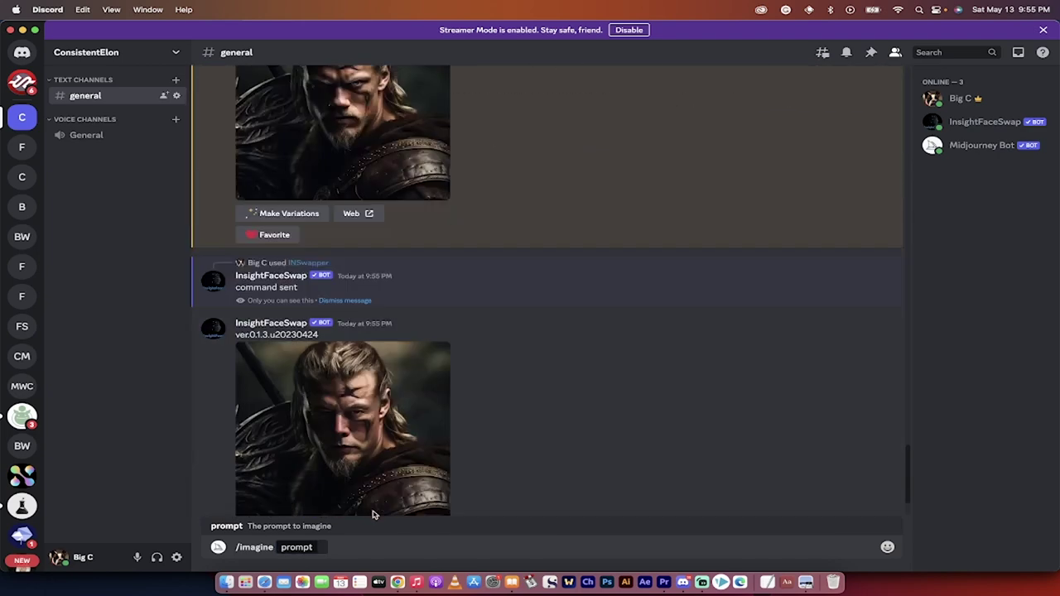
click(320, 545)
key(super+v)
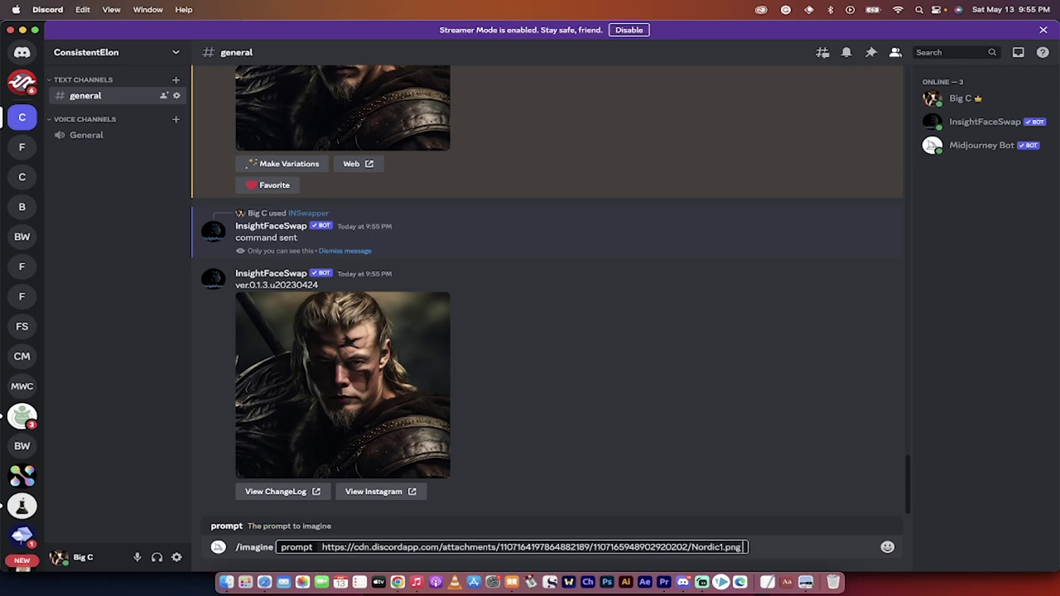
Add "long shot, fighting a bear" after the image link and submit the /imagine command.
text(long shot, fighting a bea)
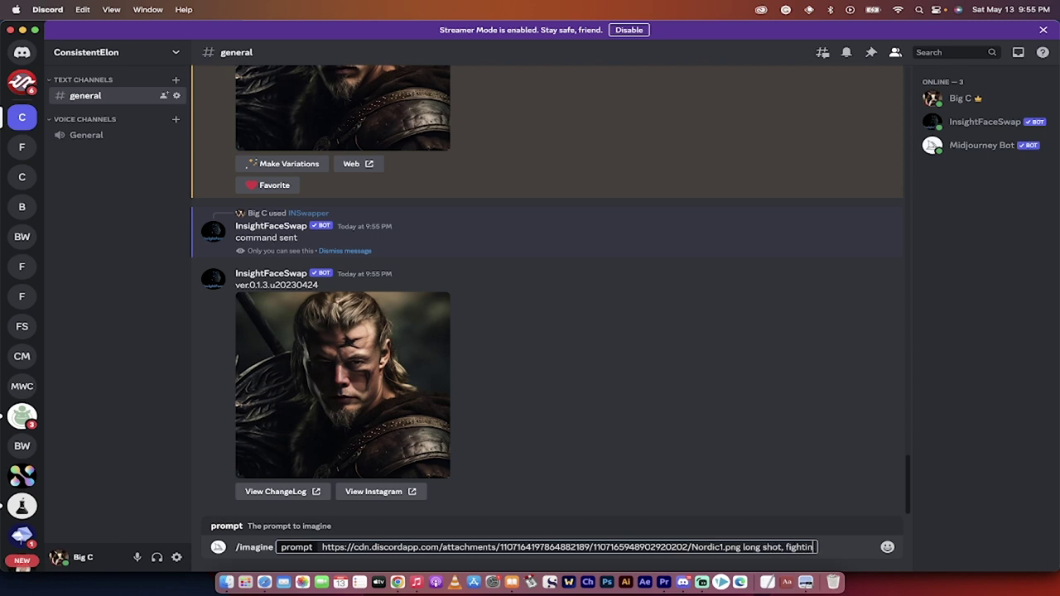
text(r)
key(Return)
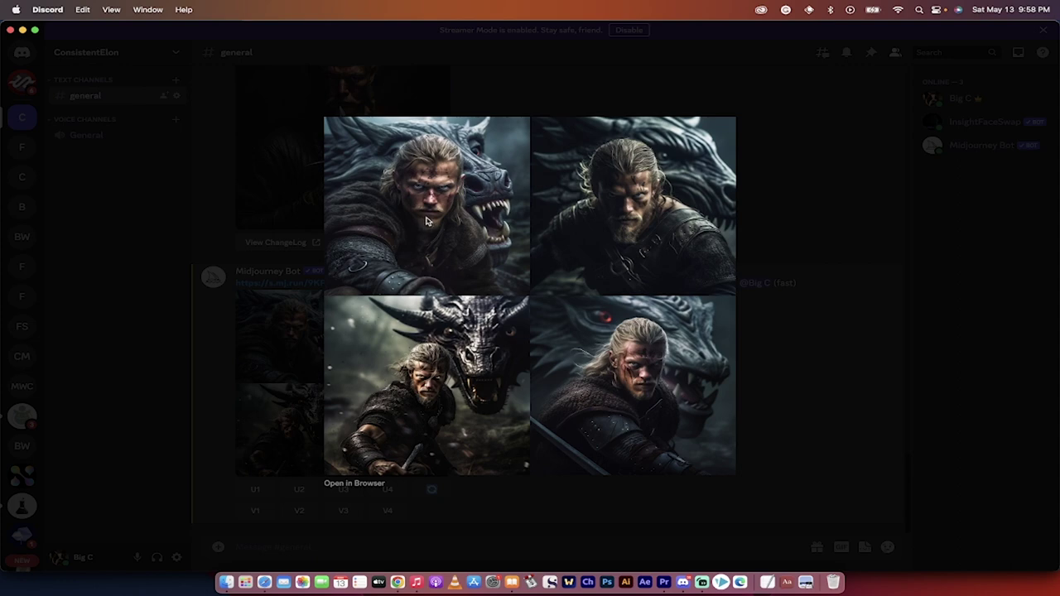
Upscale the first image of the wide-shot dragon grid, then inspect the upscaled image enlarged.
click(292, 338)
click(256, 489)
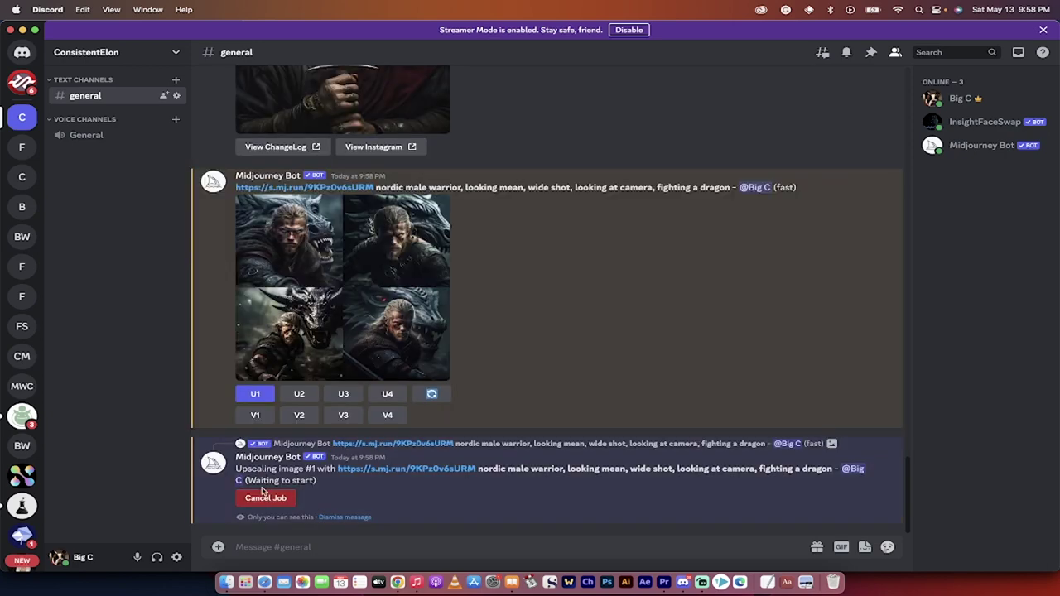
scroll(472, 292, up, 1)
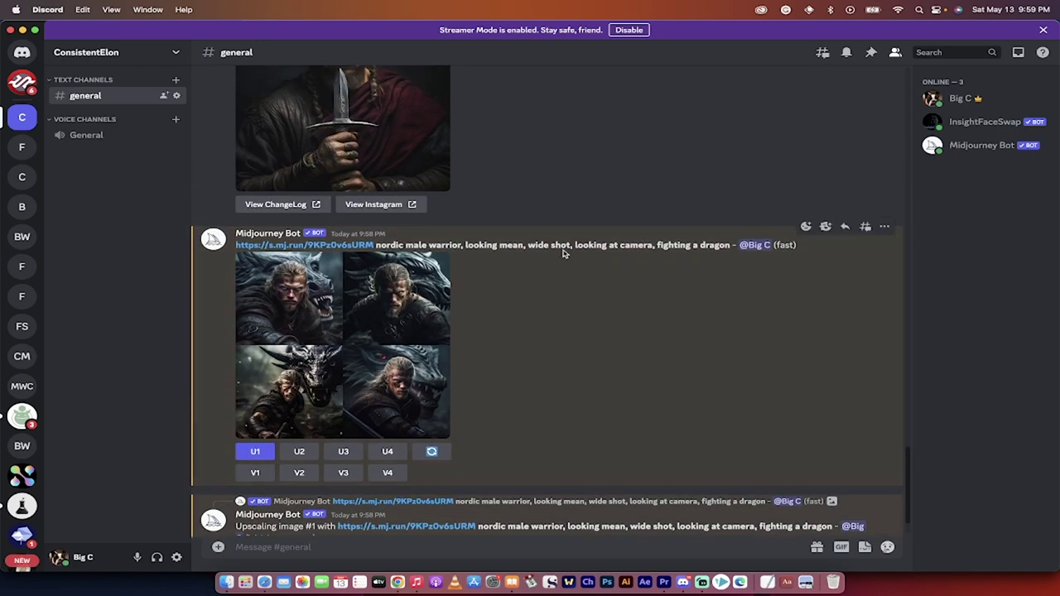
drag(527, 245, 571, 245)
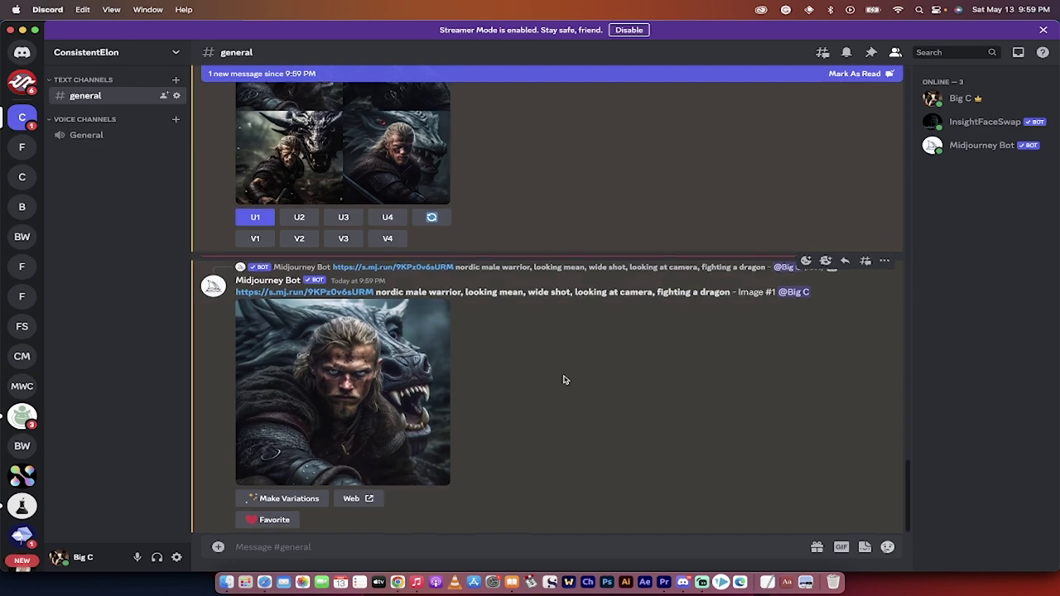
click(327, 384)
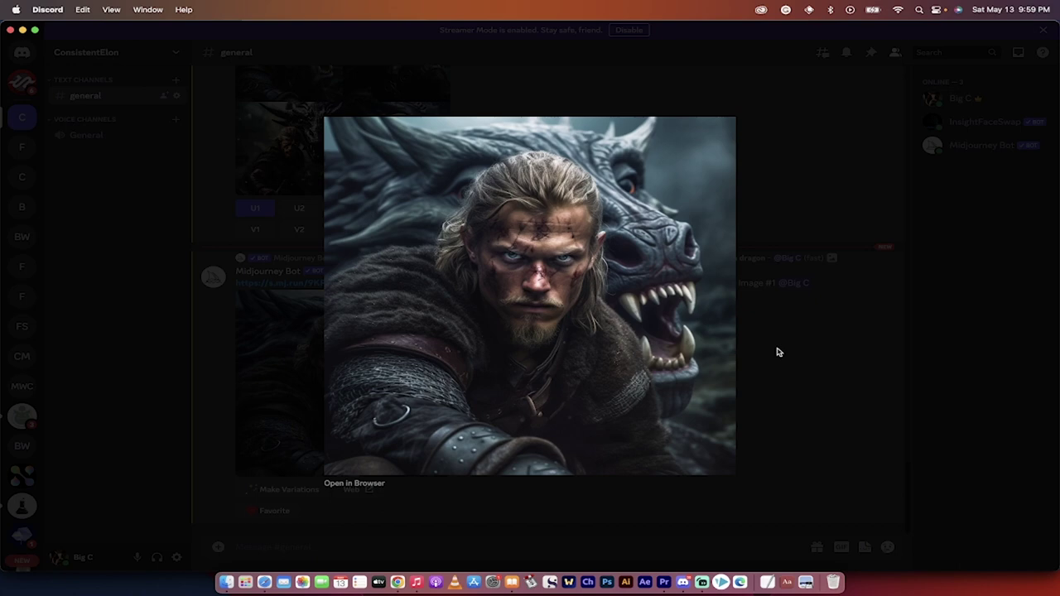
click(777, 352)
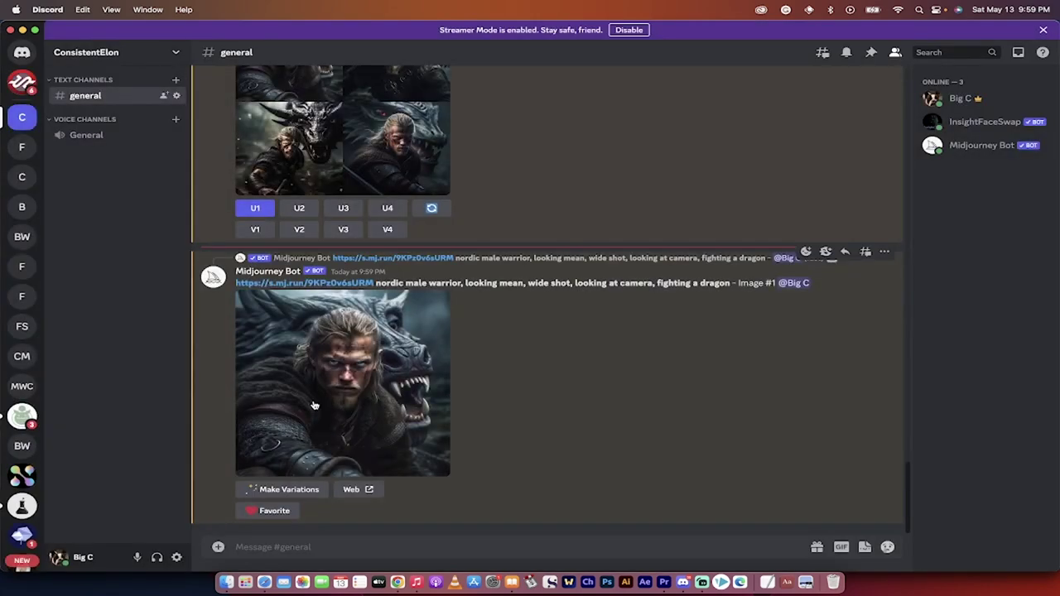
Run INSwapper on the upscaled wide-shot dragon image and view the face-swapped version enlarged.
right_click(351, 370)
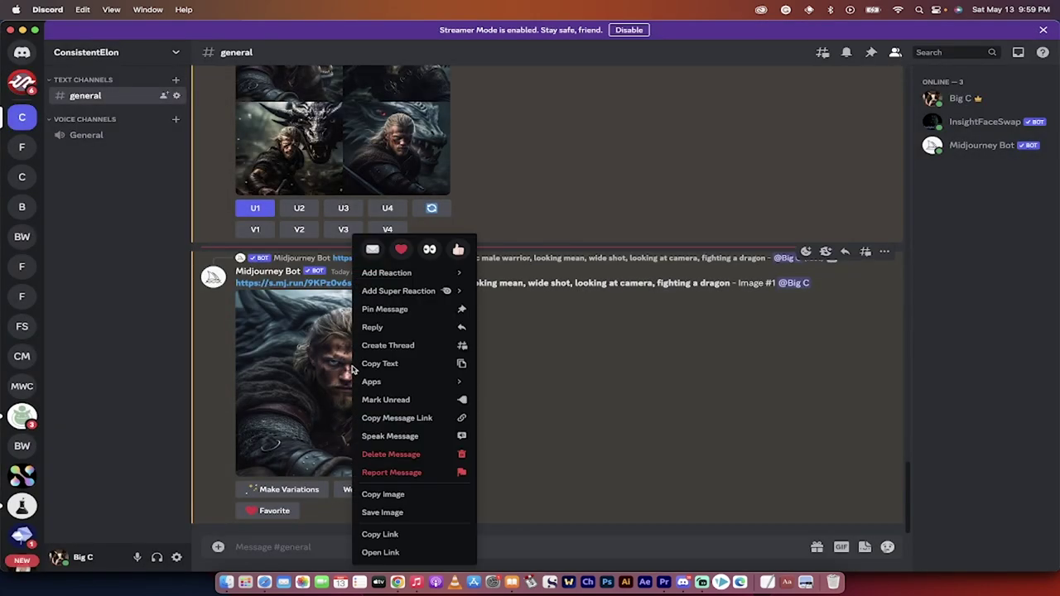
mouse_move(401, 381)
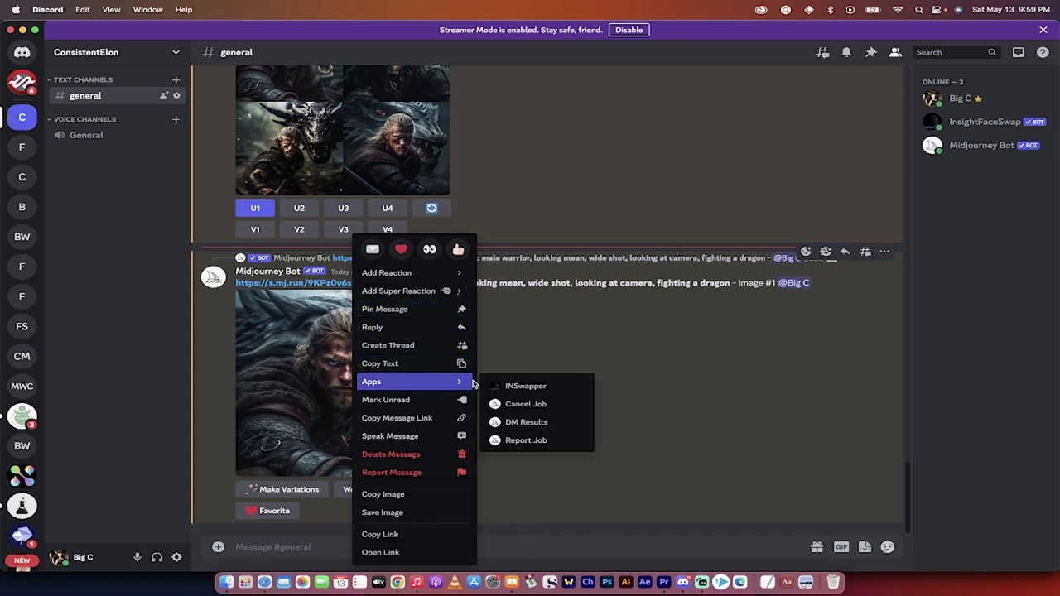
click(501, 386)
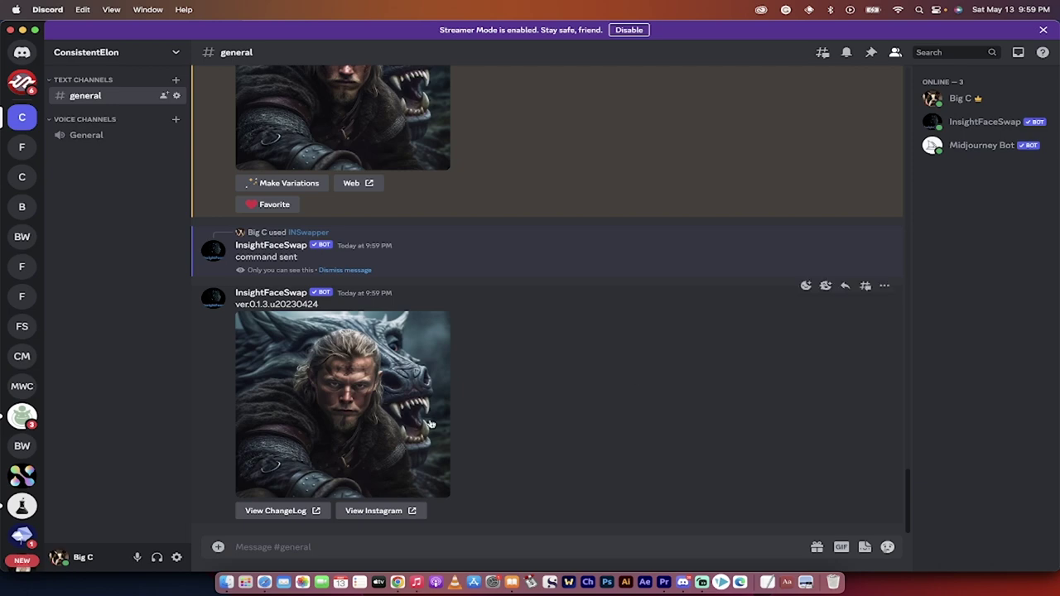
click(378, 434)
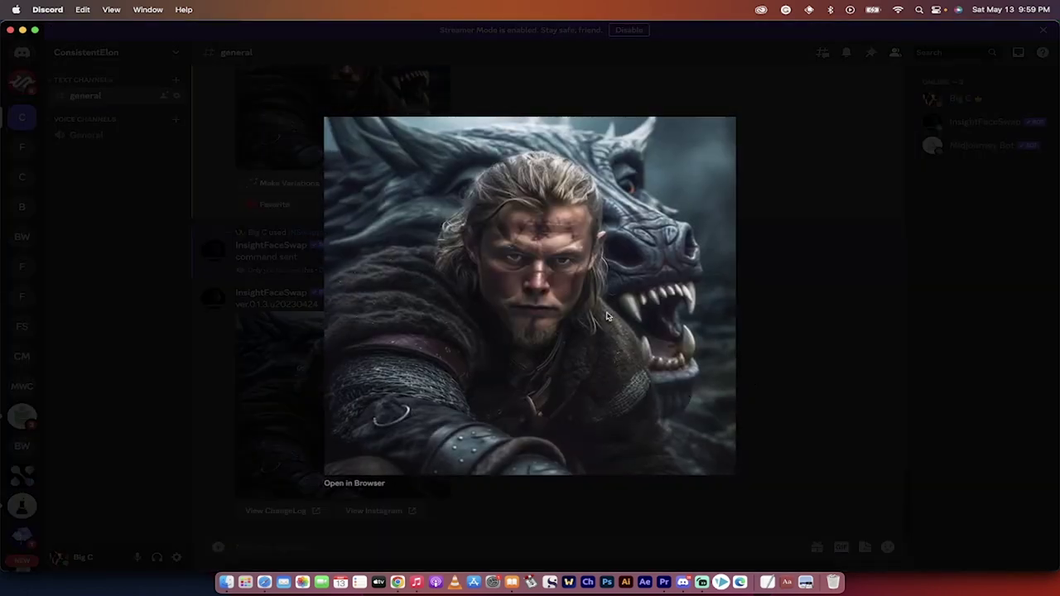
click(794, 355)
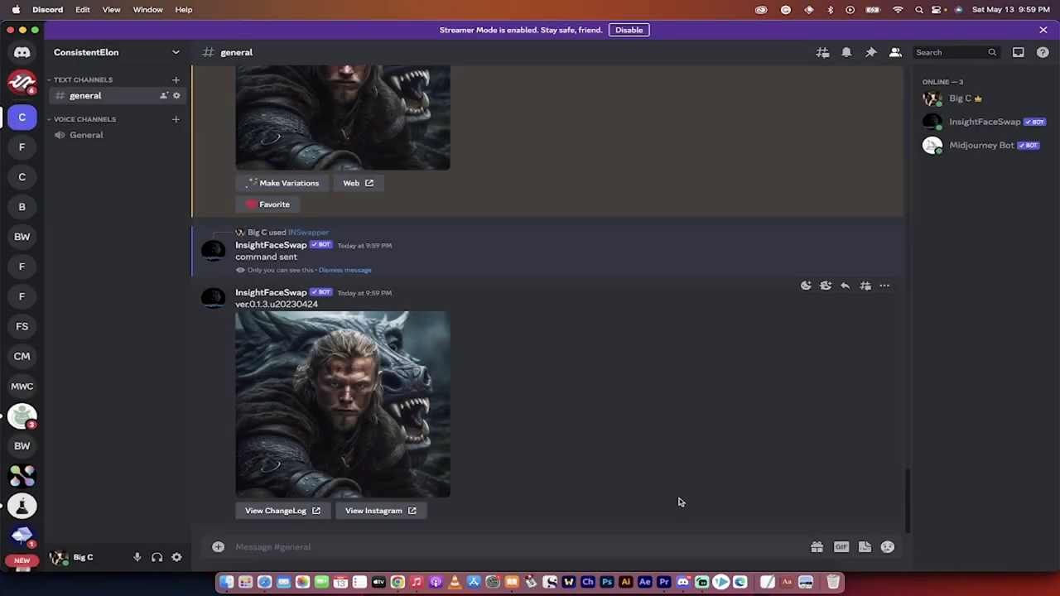
Save a new face with the /saveid command, using TaylorSwift.jpeg from the Desktop and the idname Taylor.
click(443, 547)
text(/save)
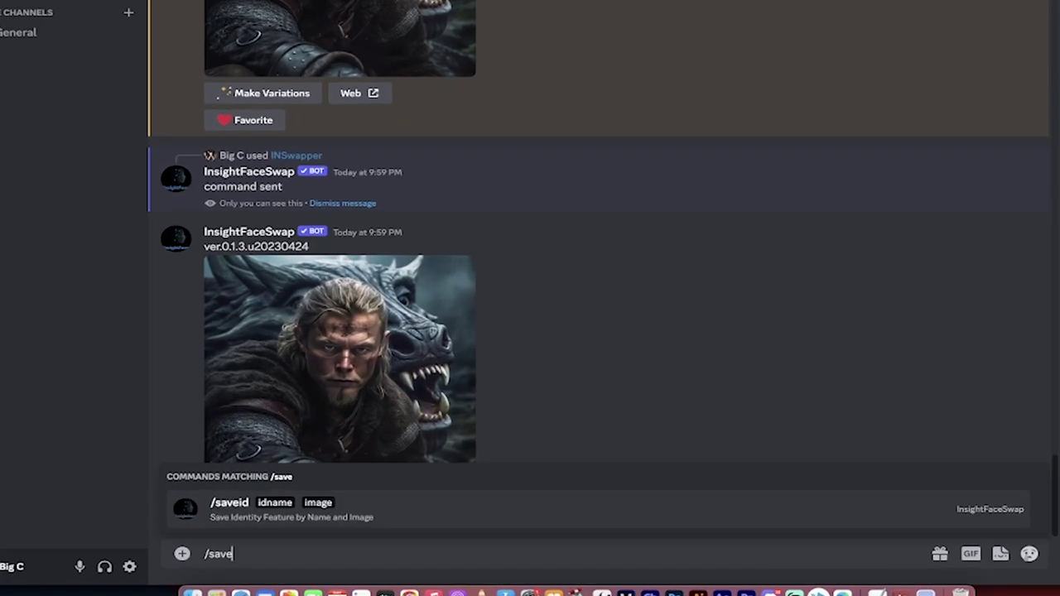
text(id)
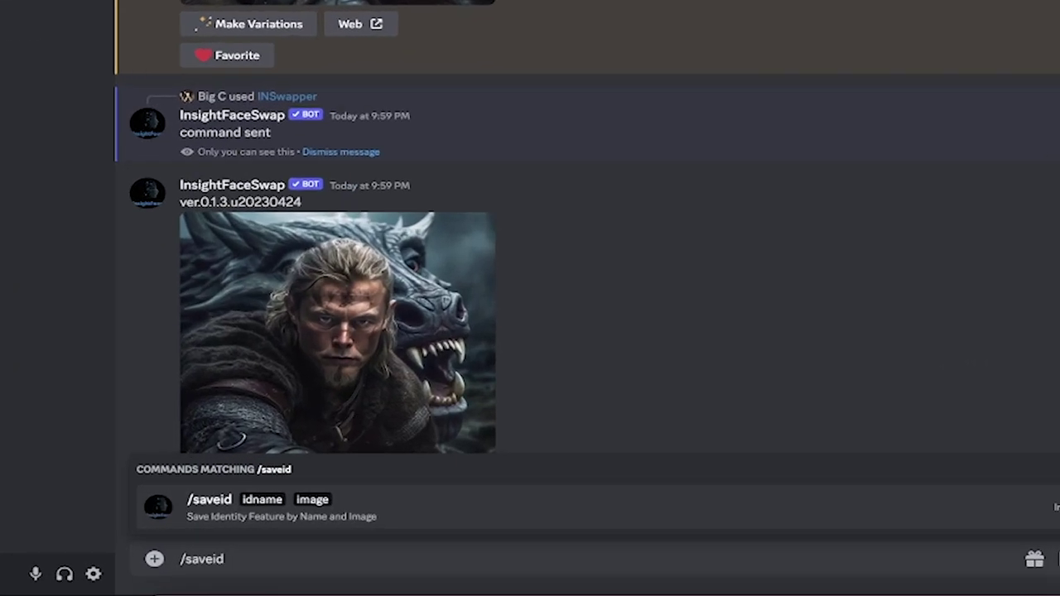
key(Return)
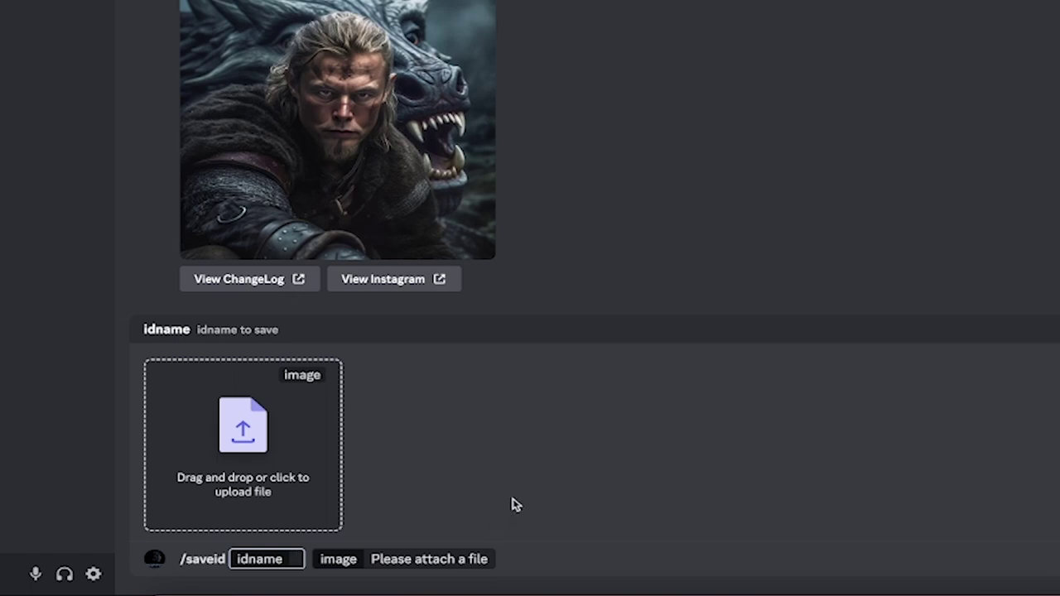
click(166, 590)
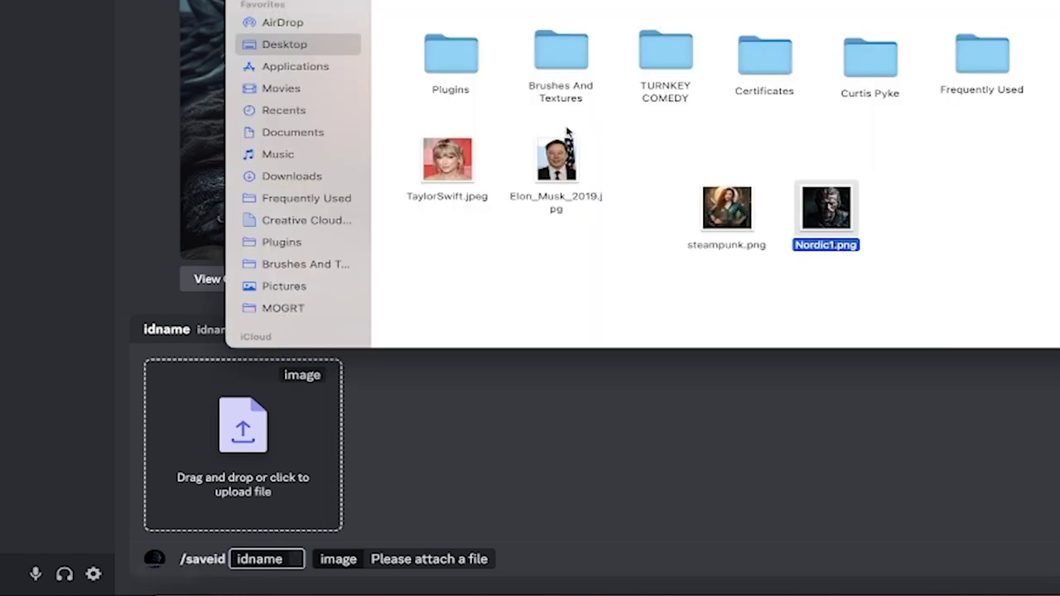
click(443, 170)
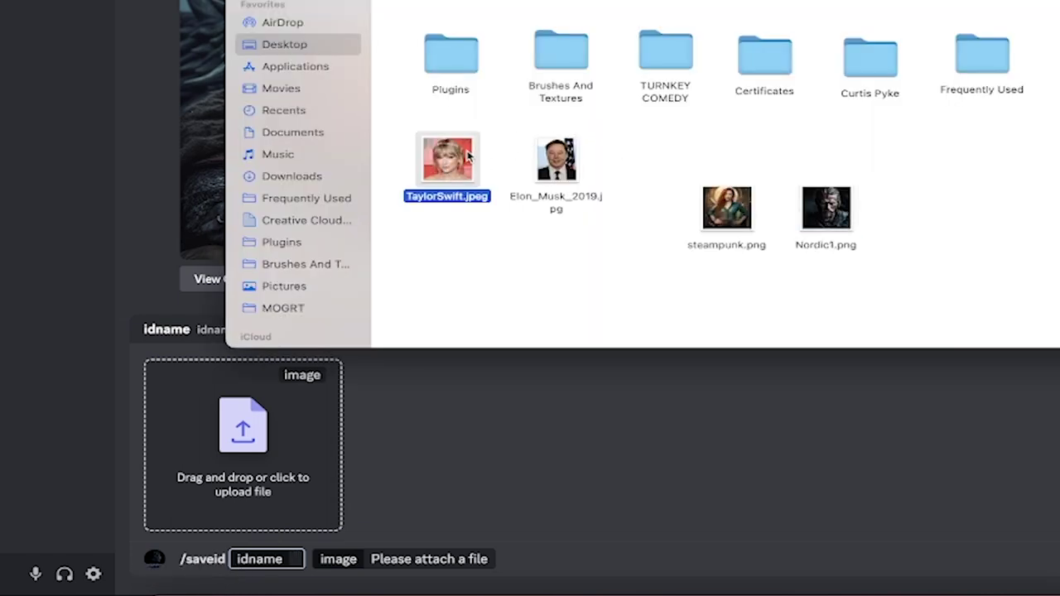
drag(470, 158, 275, 428)
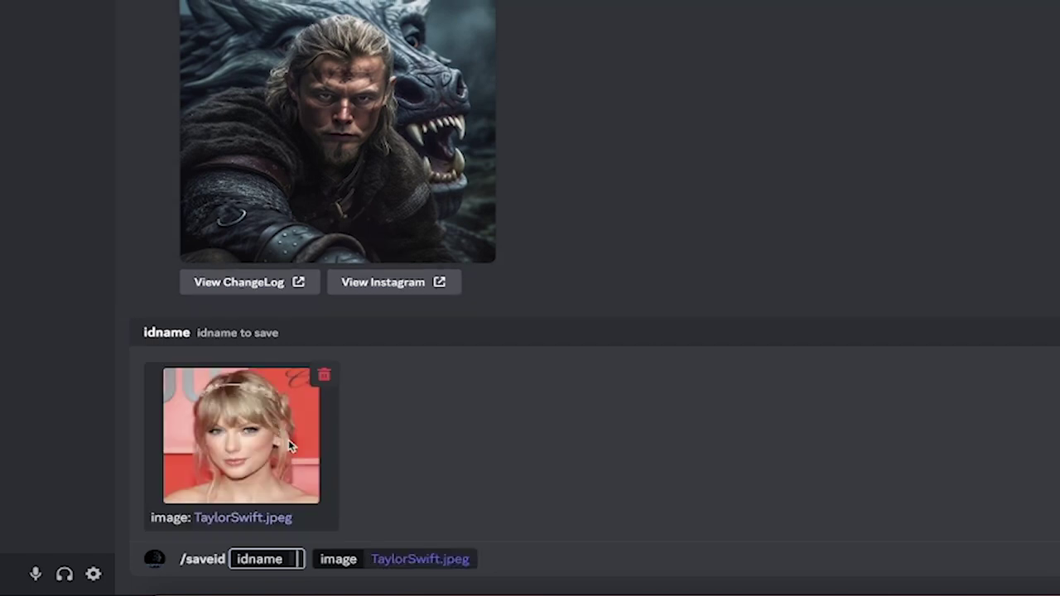
text(Taylor)
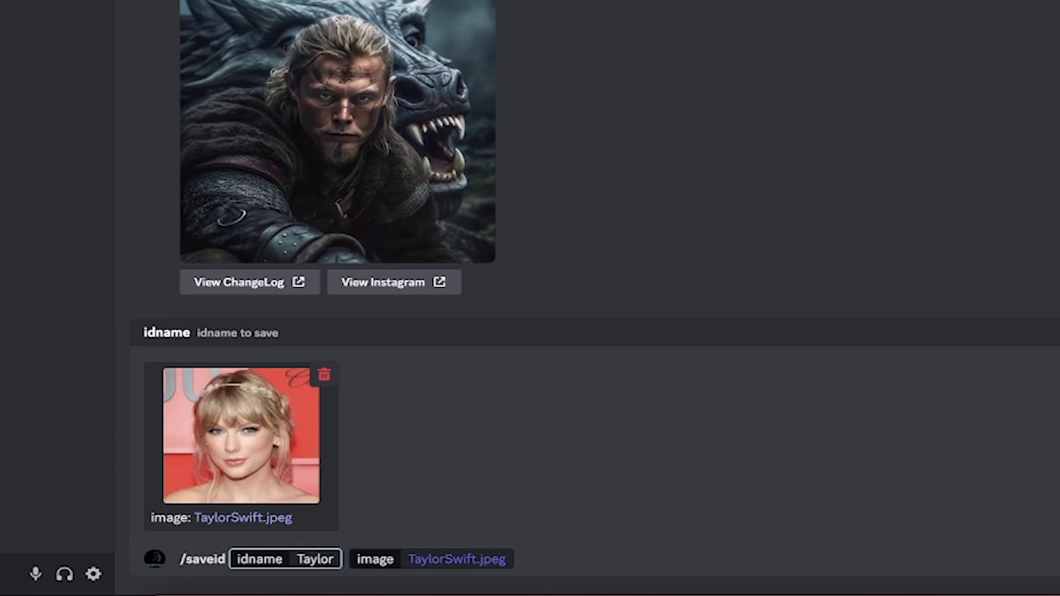
key(Return)
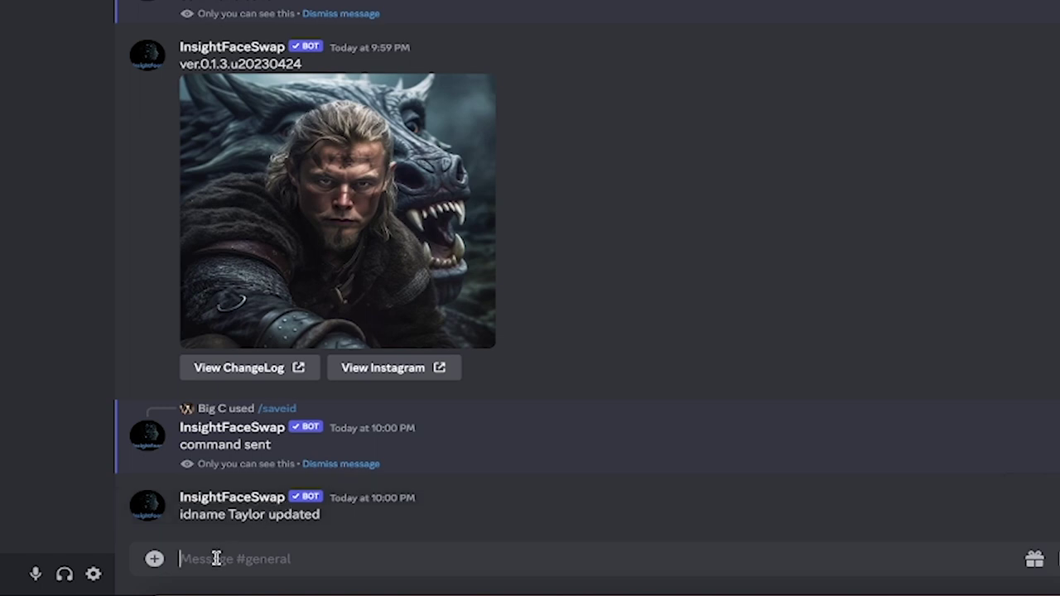
List all saved face idnames with the /listid command.
text(/l)
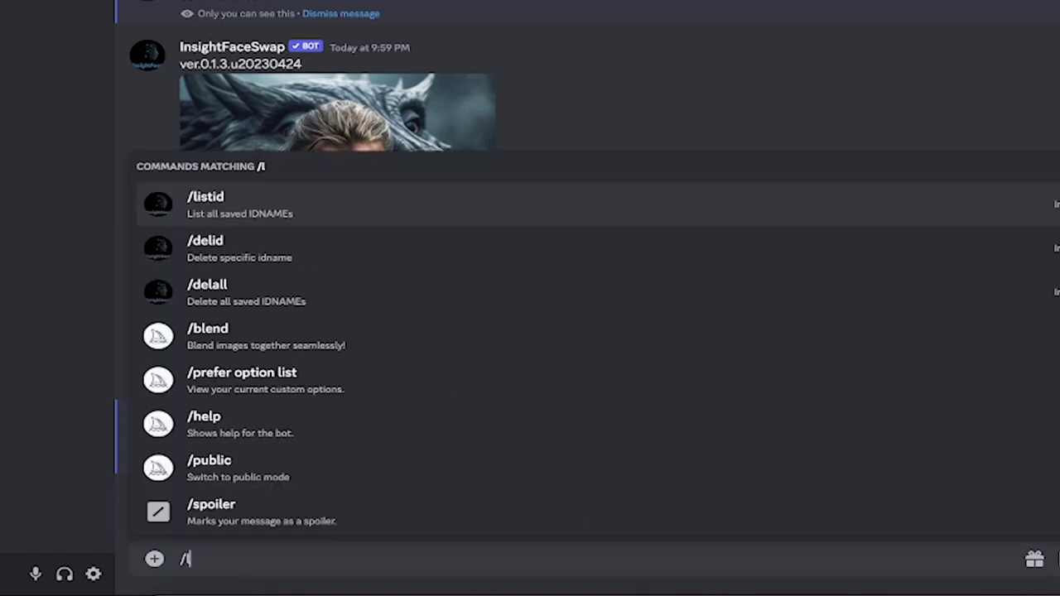
text(istid)
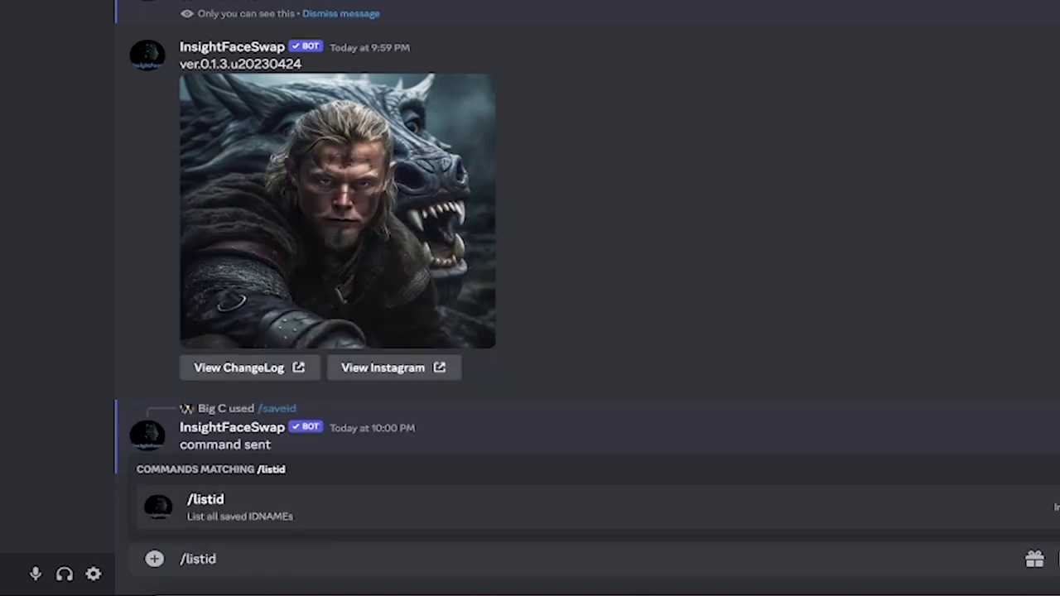
key(Return)
key(Return)
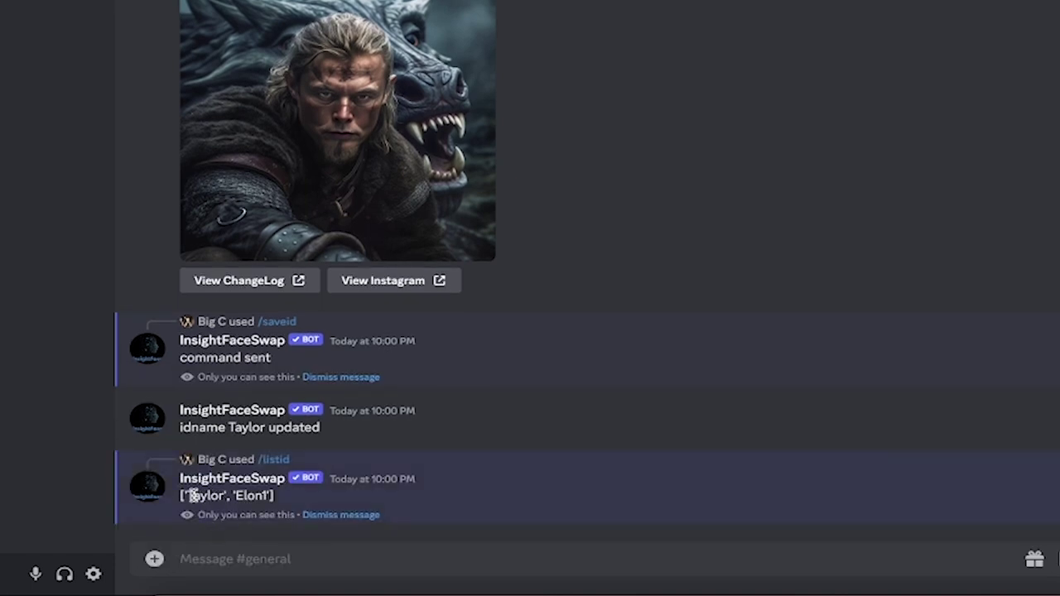
Attach the female dieselpunk portrait ending in 93c.png from the Desktop to a new message in the general channel.
click(206, 559)
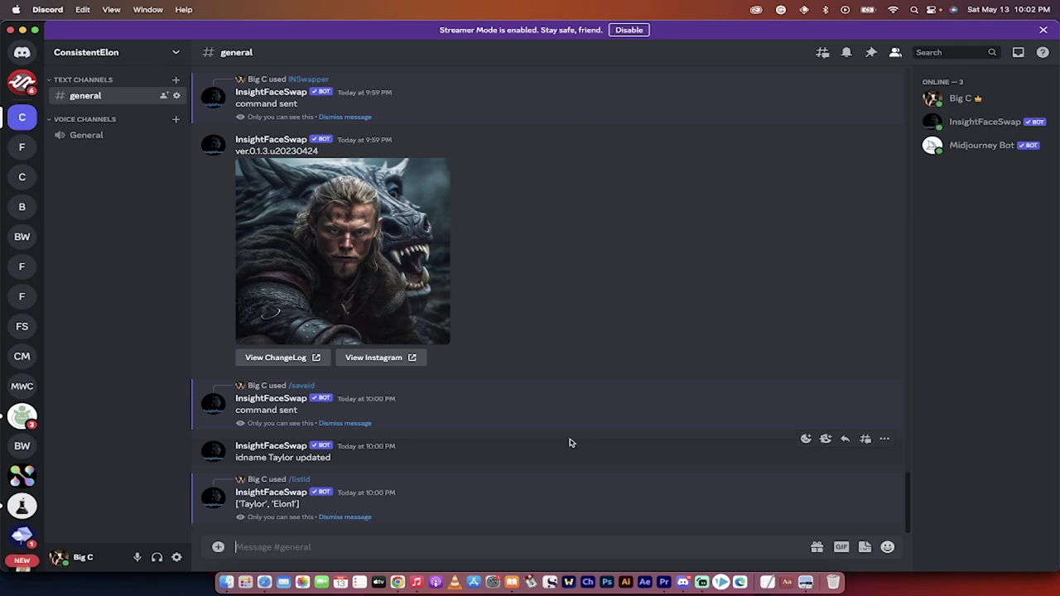
click(226, 582)
click(836, 315)
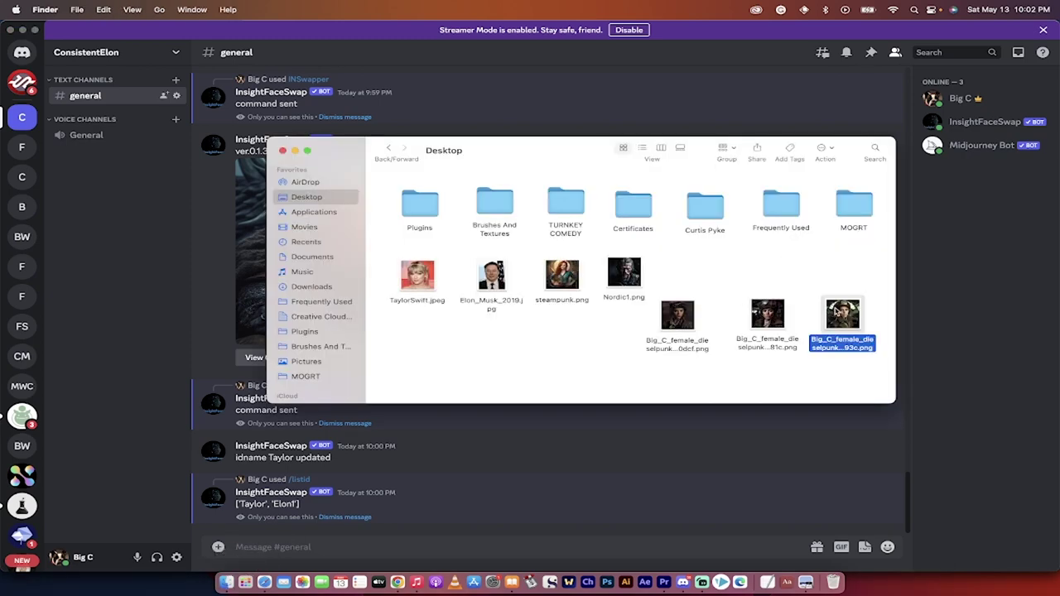
drag(843, 315, 360, 467)
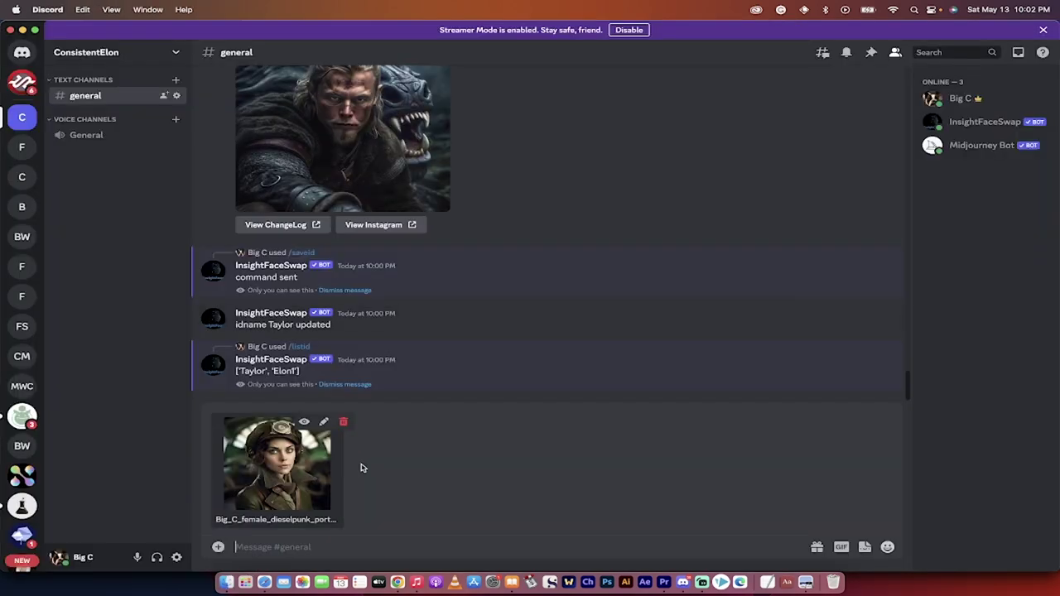
Post the attached female dieselpunk portrait to the general channel and view it enlarged.
key(Return)
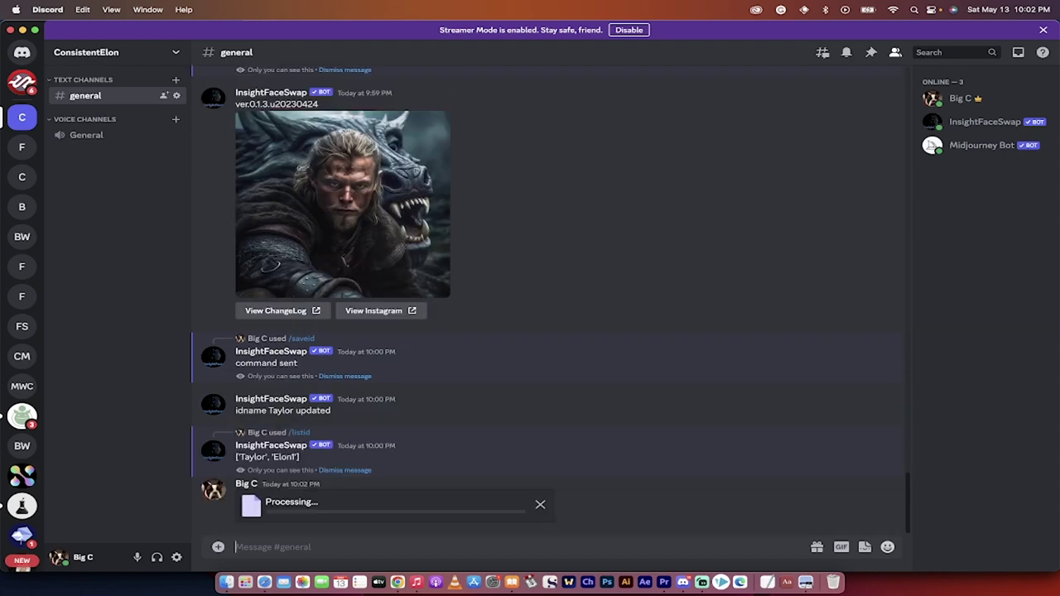
click(362, 425)
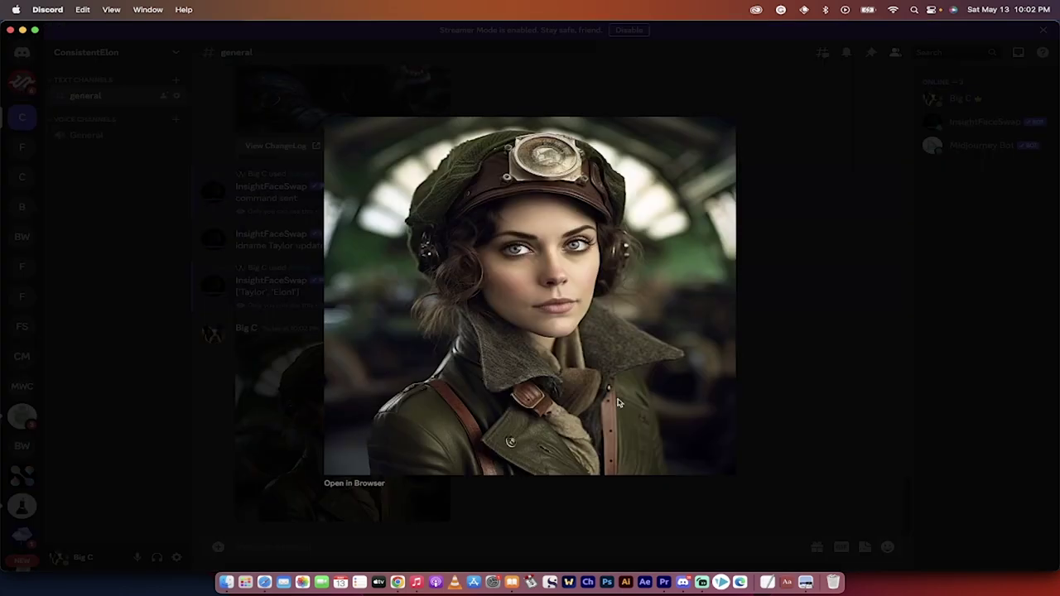
click(785, 389)
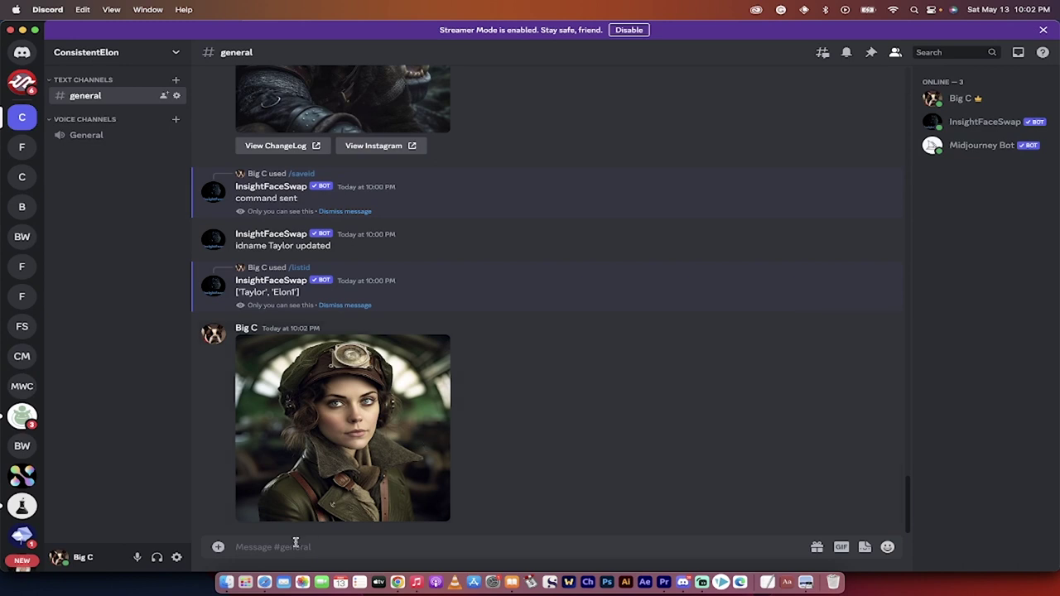
Run /swapid with the idname Taylor on the dieselpunk portrait ending in 93c.png from the Desktop and view the face-swapped image enlarged.
text(/swapid)
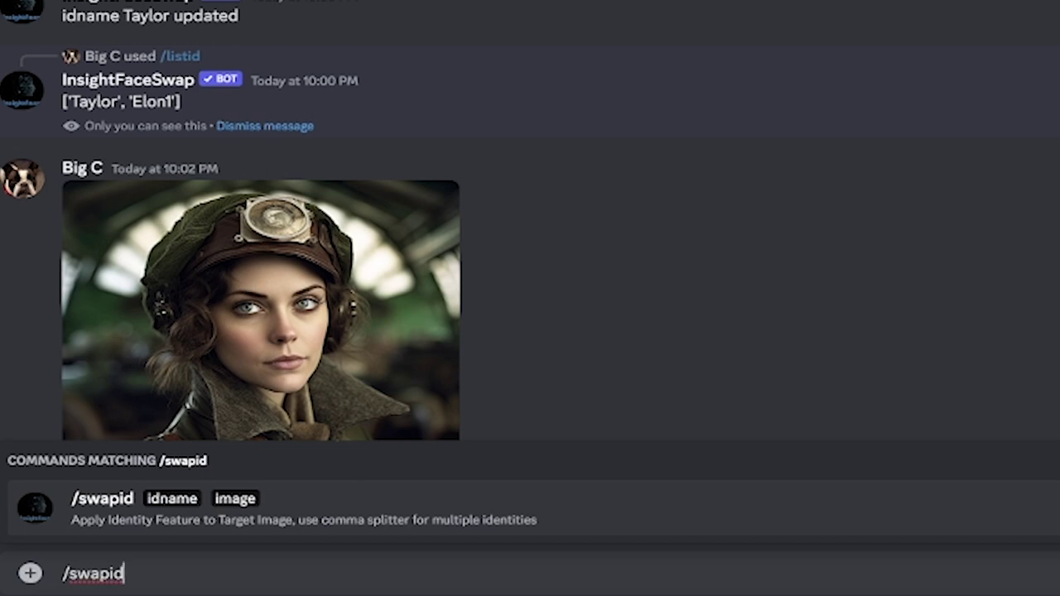
key(Return)
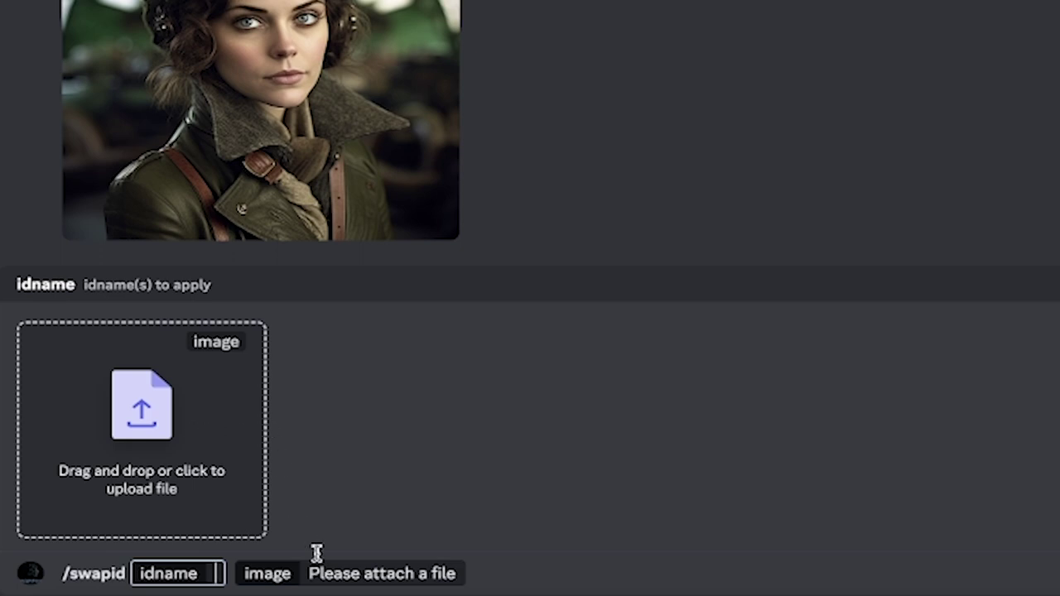
click(37, 590)
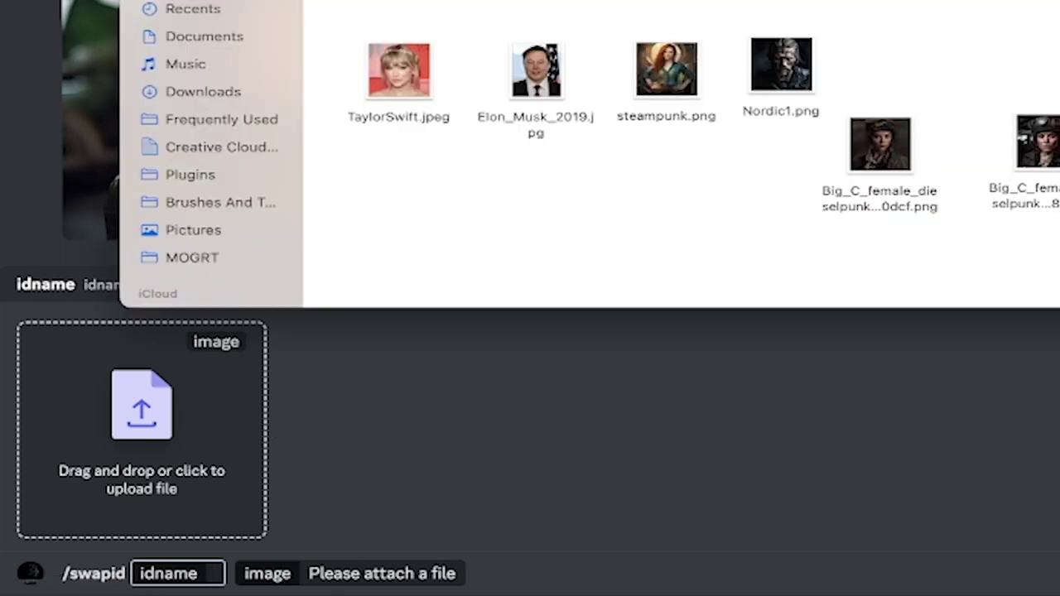
drag(1031, 153, 197, 476)
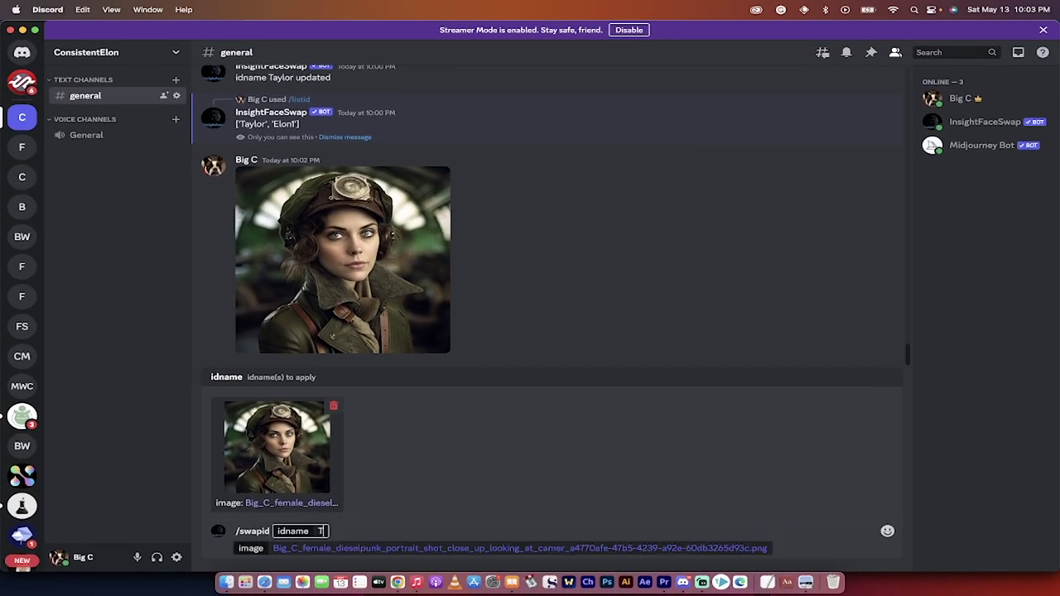
text(Taylor)
key(Return)
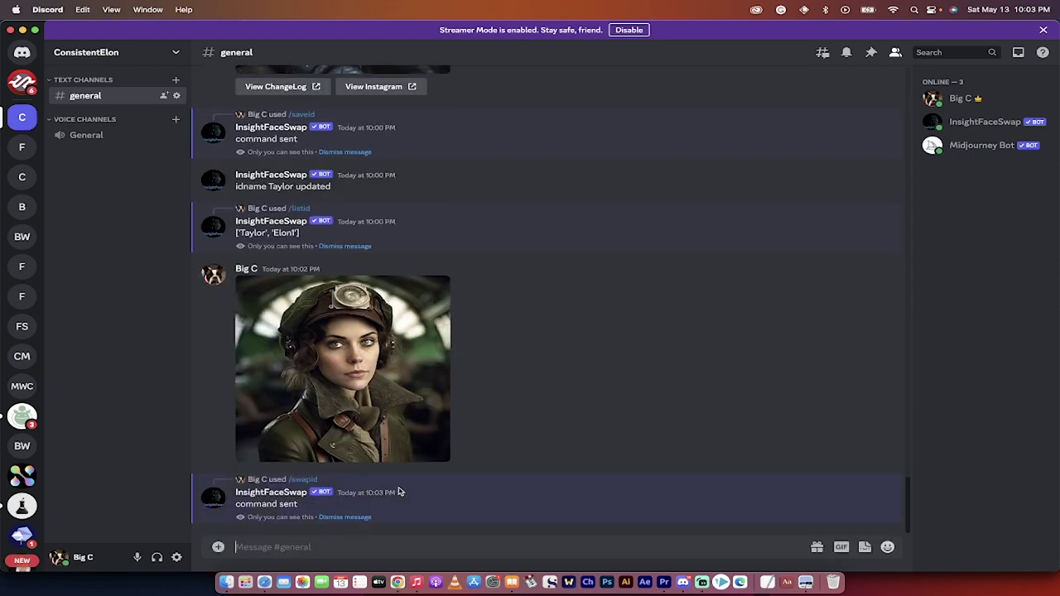
click(398, 488)
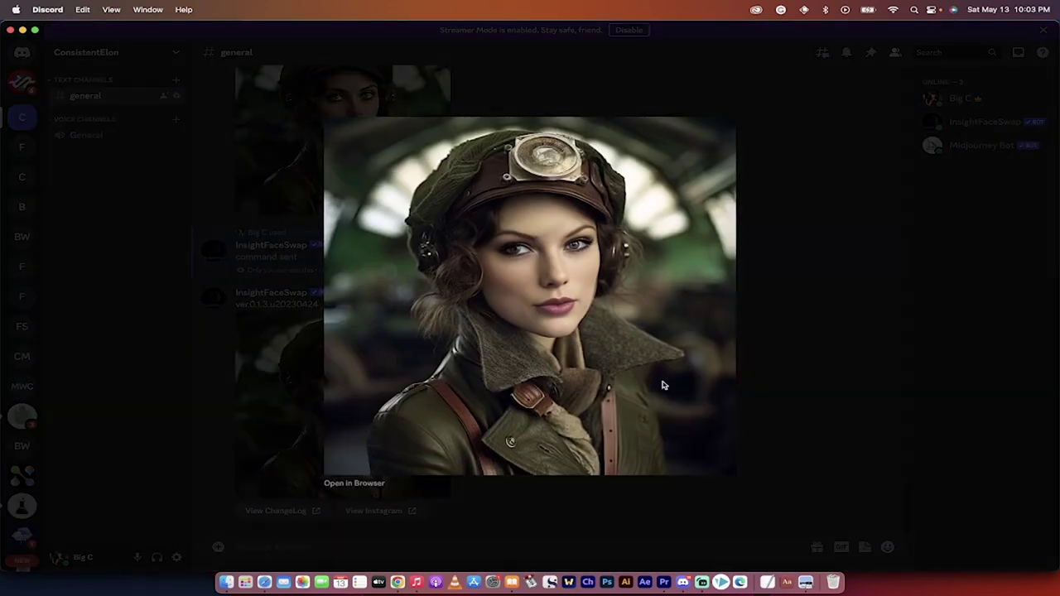
click(777, 387)
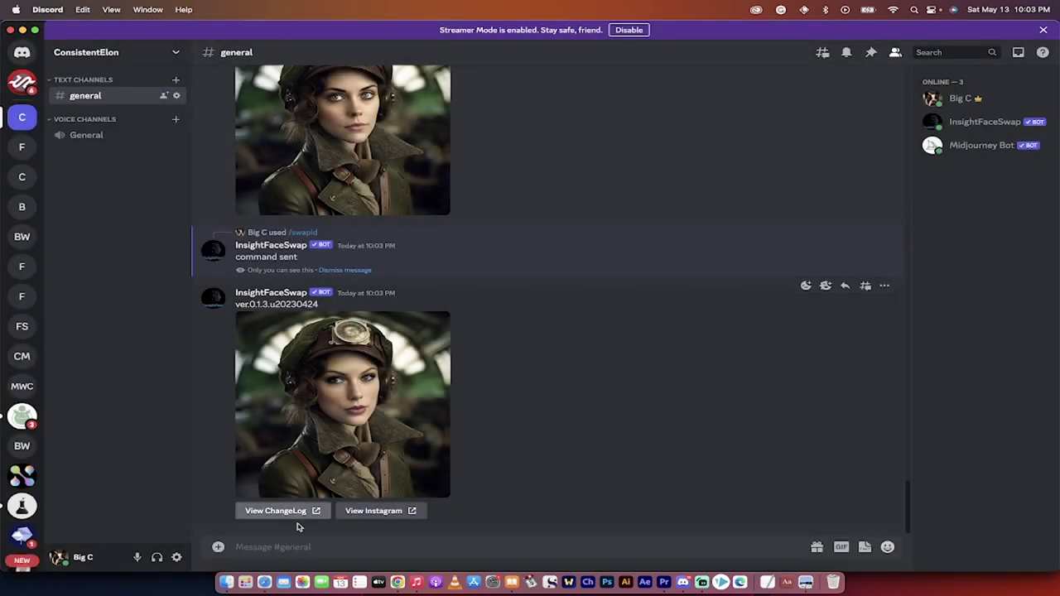
Post the female dieselpunk portrait ending in 81c.png from the Desktop to the general channel and view it enlarged.
click(226, 582)
click(775, 329)
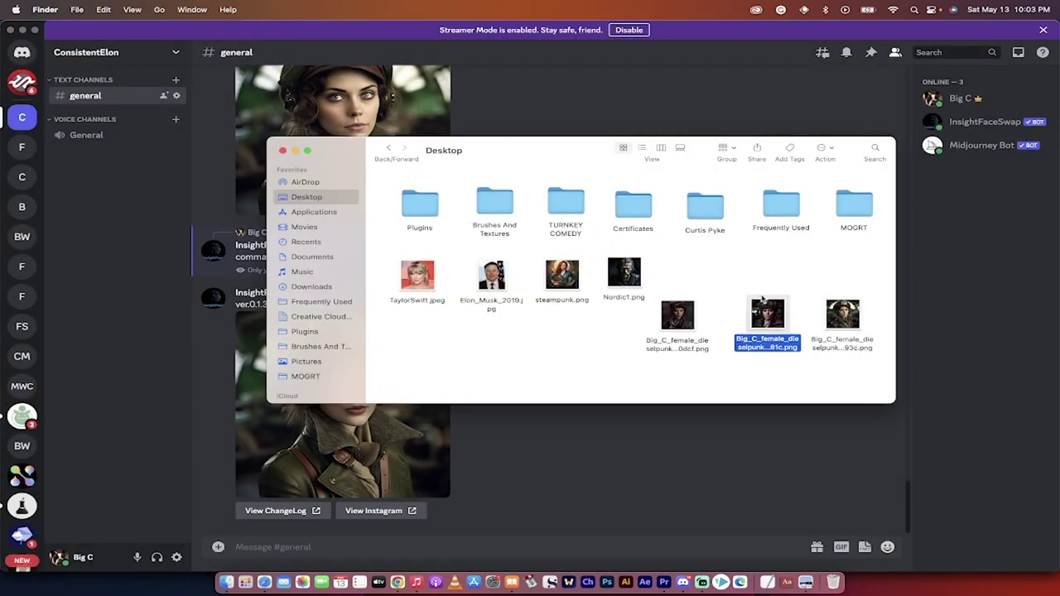
drag(771, 316, 466, 483)
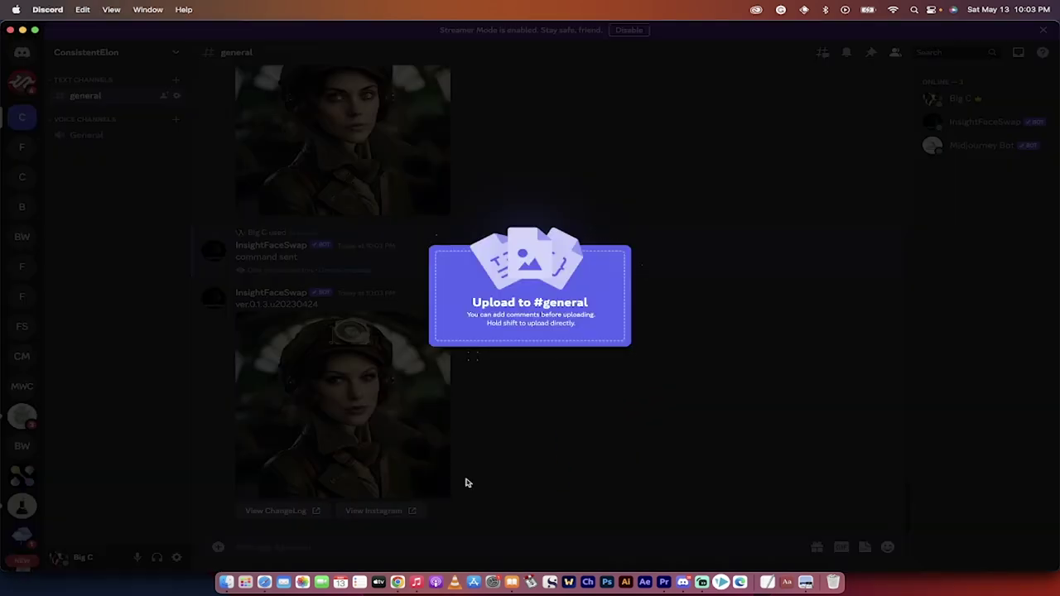
key(Return)
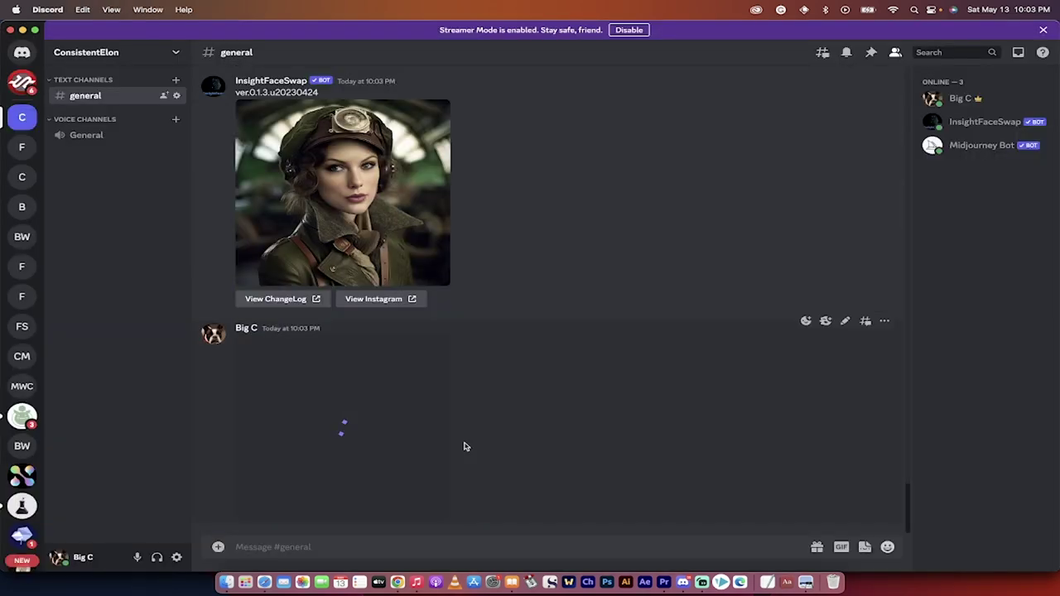
click(434, 443)
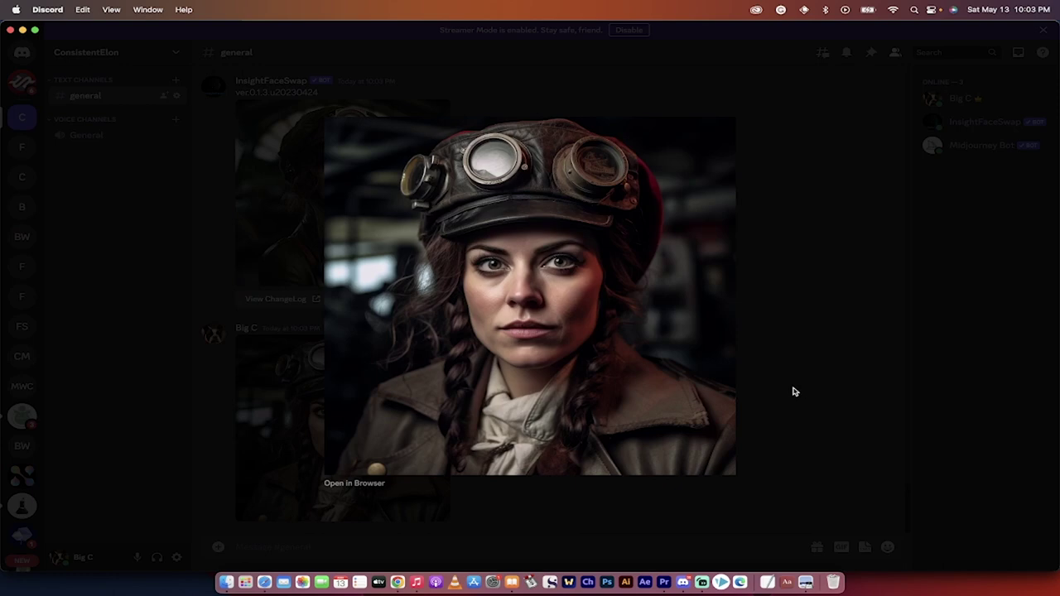
click(785, 393)
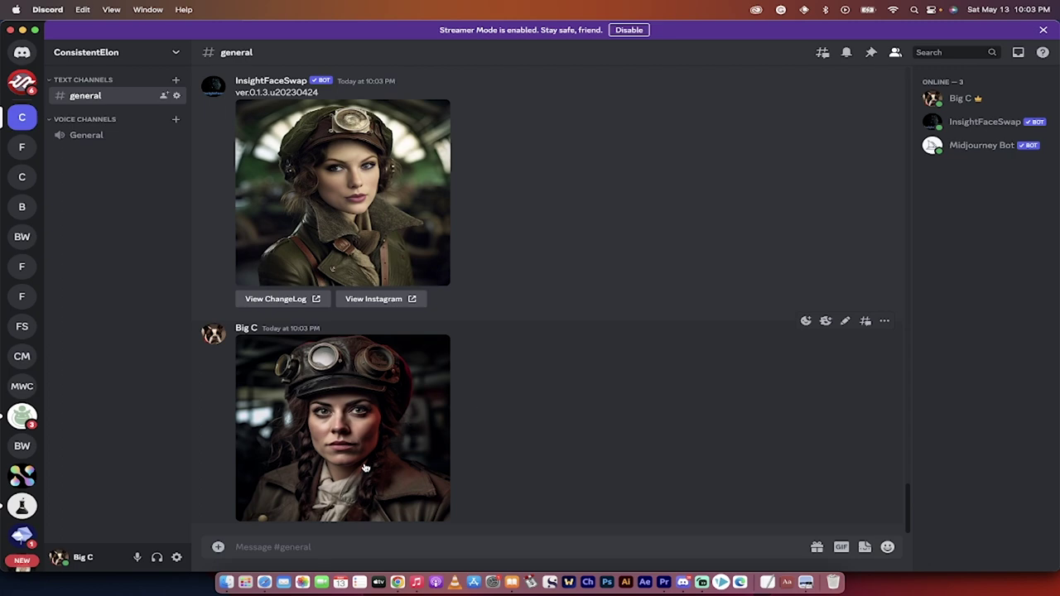
Run /swapid with the idname Taylor on the dieselpunk portrait ending in 81c.png from the Desktop.
text(/swap)
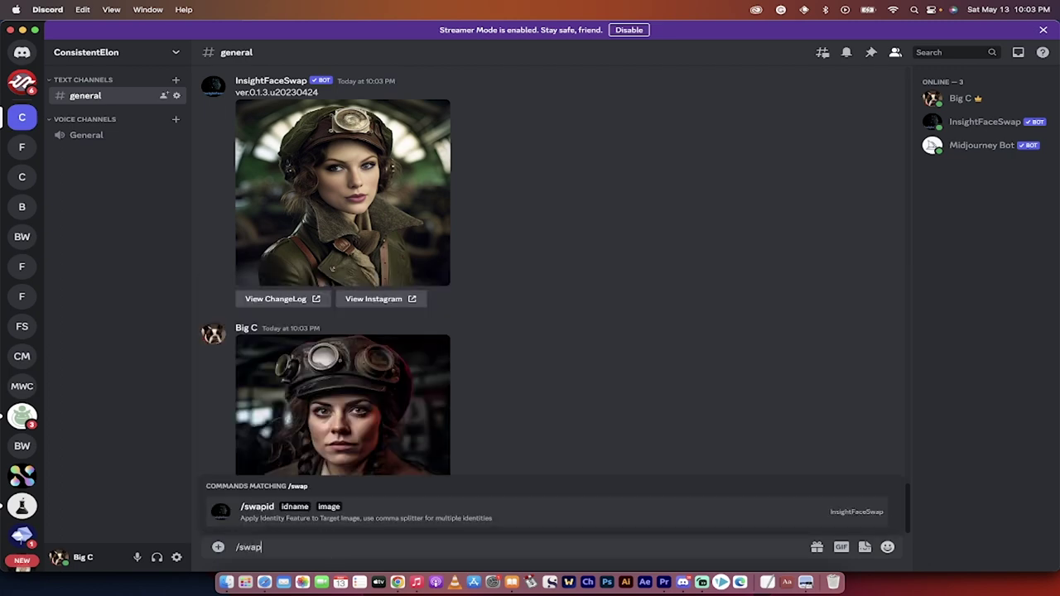
text(id)
key(Return)
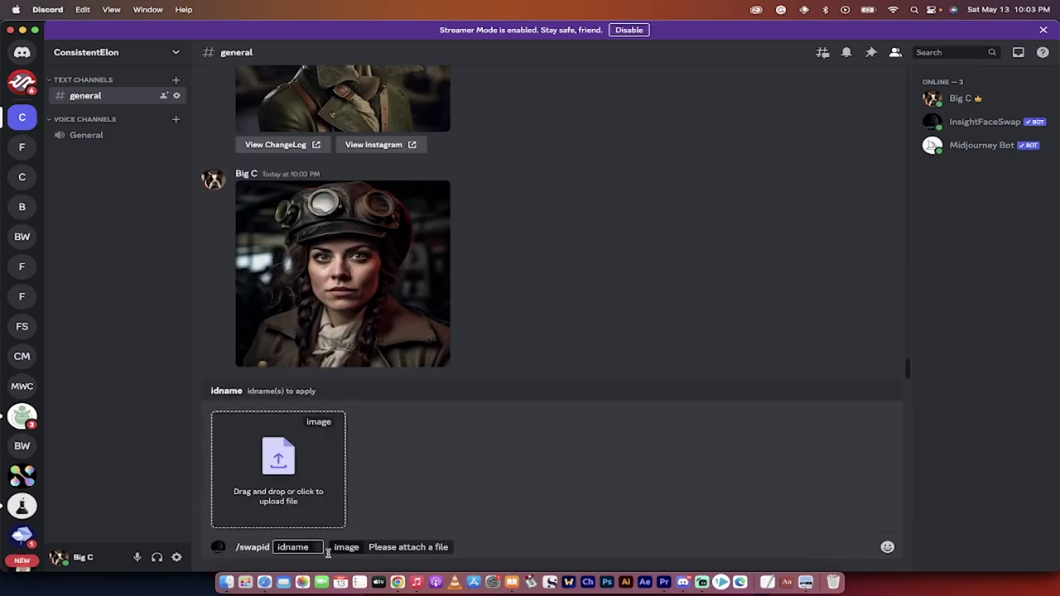
click(226, 582)
drag(761, 325, 315, 492)
text(Taylor)
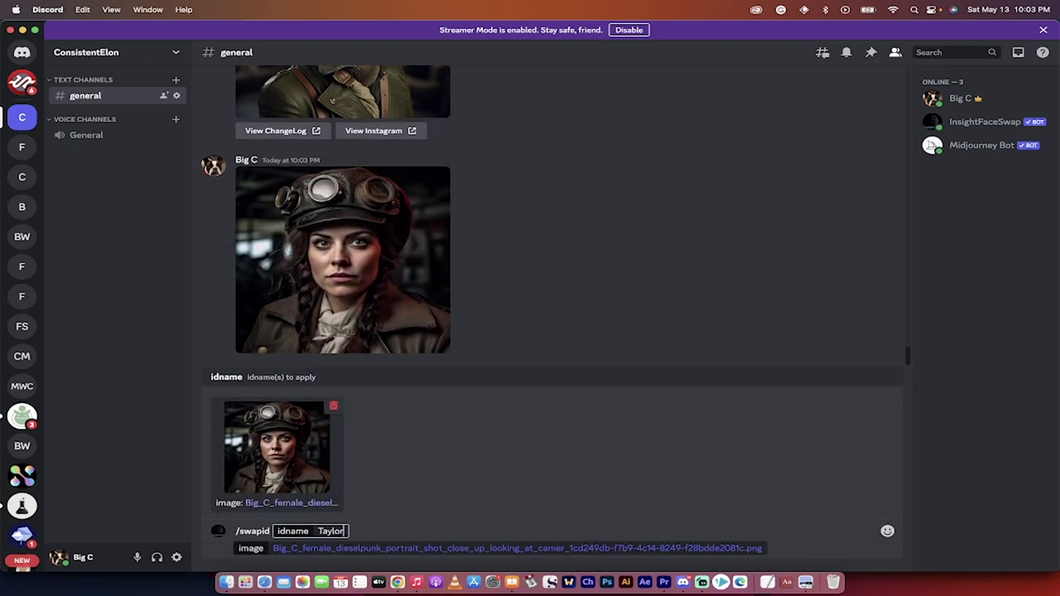
key(Return)
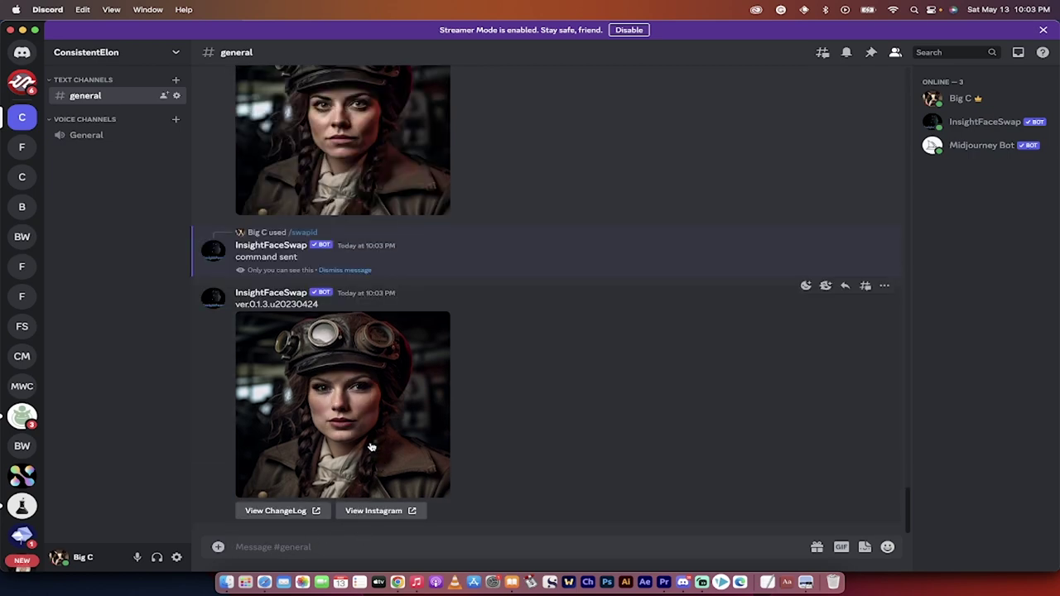
View the face-swapped goggles-and-braids portrait enlarged and compare it with the original image posted above.
click(371, 439)
click(807, 388)
scroll(610, 432, up, 3)
scroll(610, 431, down, 3)
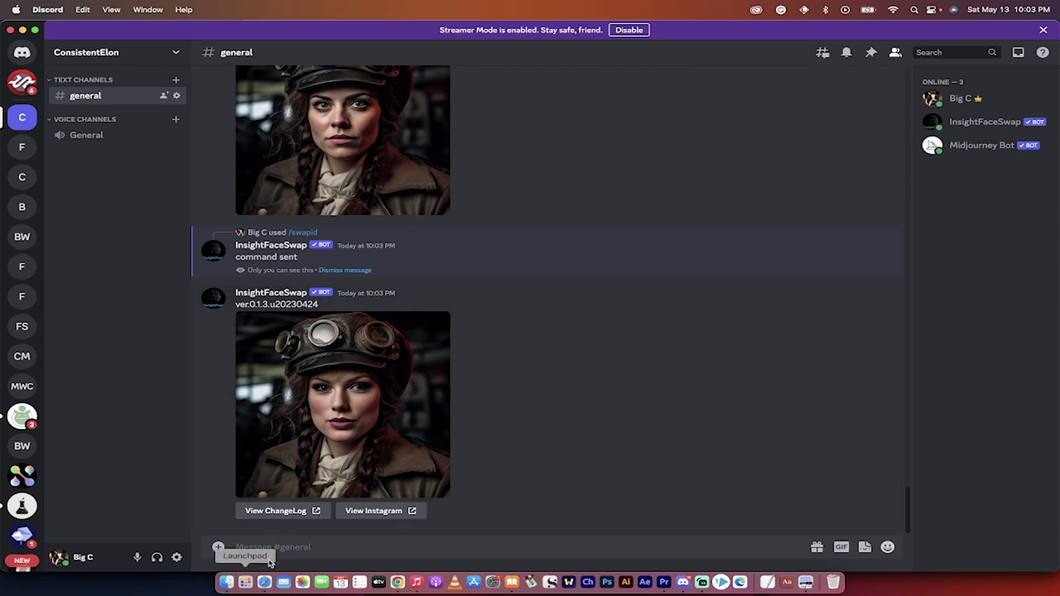
Run /swapid again with the idname Taylor on the green-coat dieselpunk portrait ending in 93c.png from the Desktop.
text(/swapid)
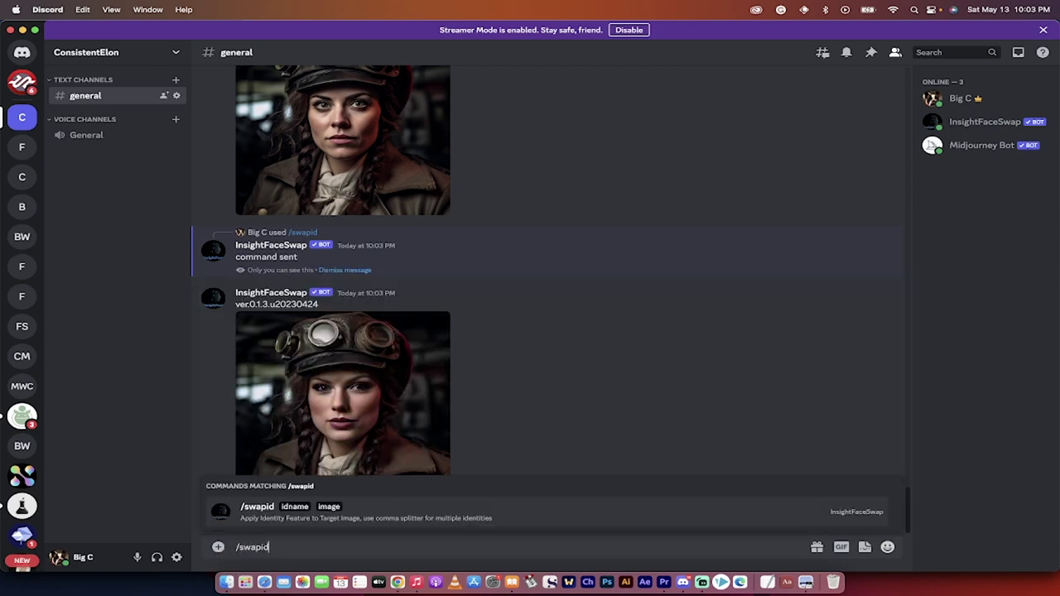
key(Return)
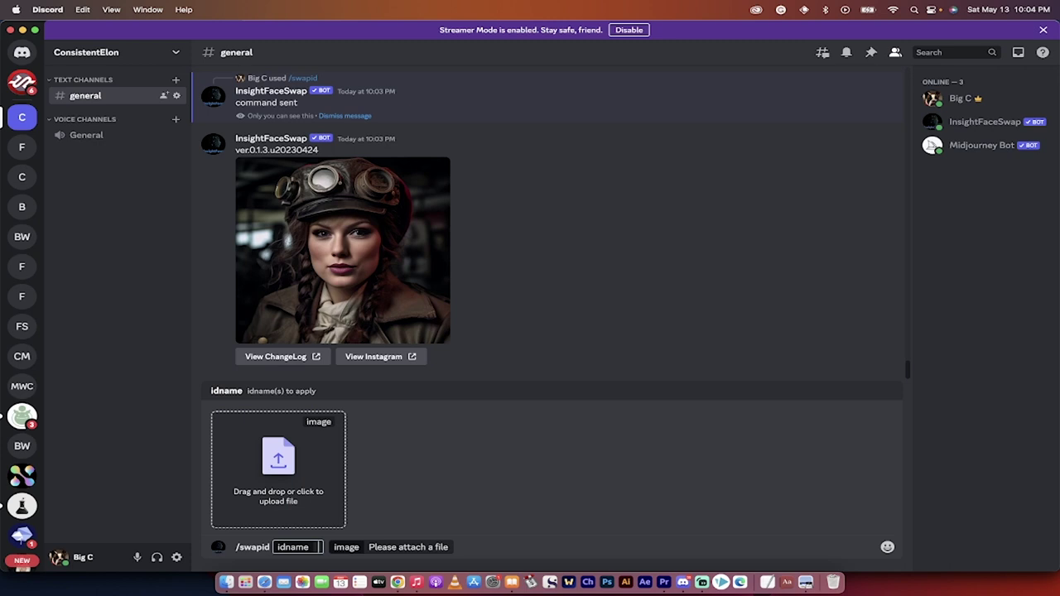
click(229, 579)
click(842, 314)
drag(842, 314, 273, 481)
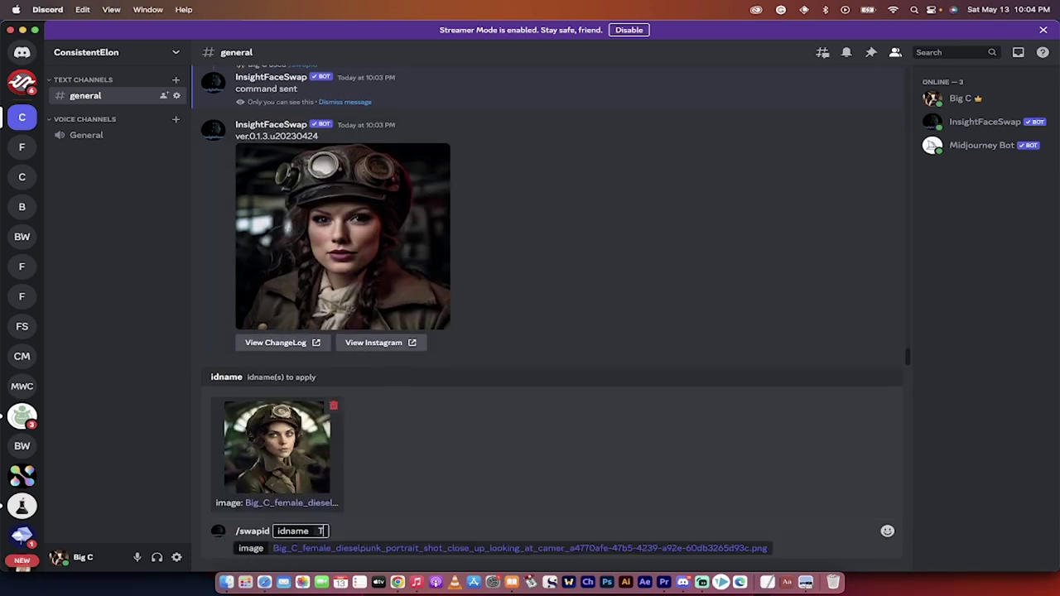
text(Taylor)
key(Return)
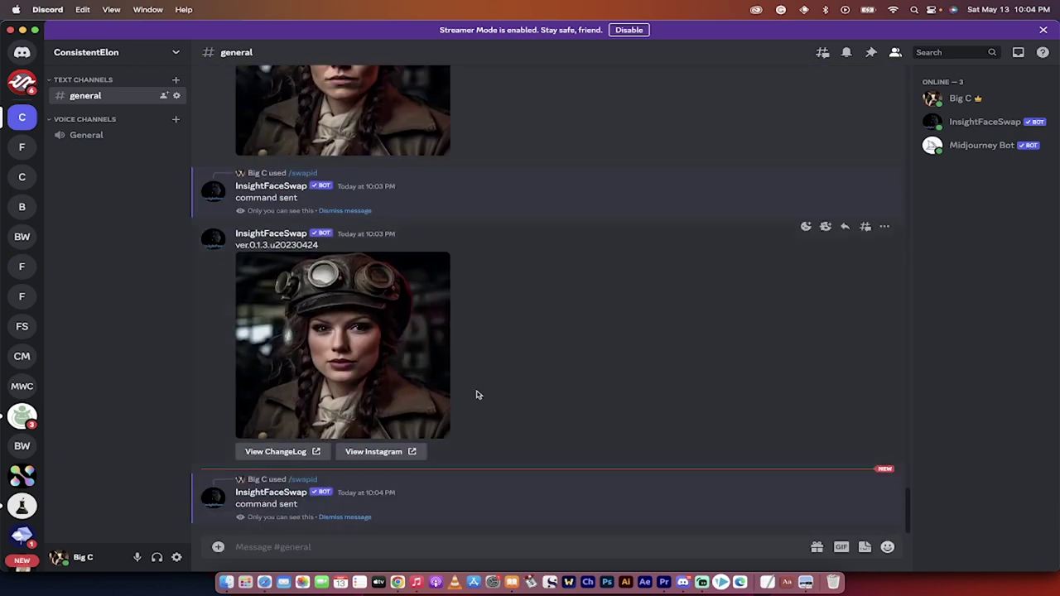
key(super+Tab)
click(443, 437)
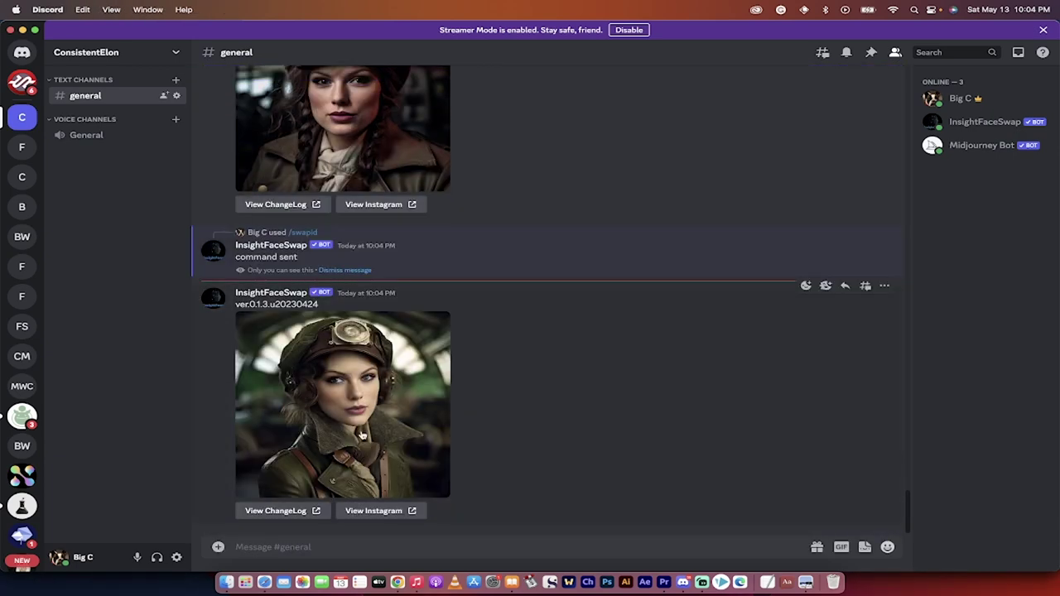
Run /swapid with the idname Taylor on the dieselpunk portrait ending in 0dcf.png from the Desktop.
key(super+Tab)
click(313, 537)
text(/swap)
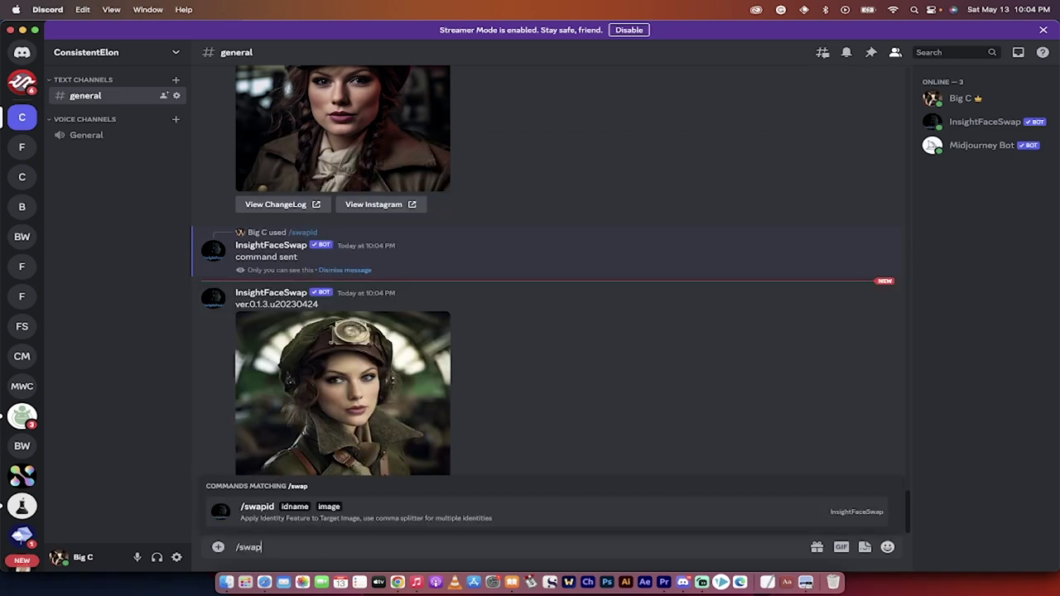
key(Tab)
key(super+Tab)
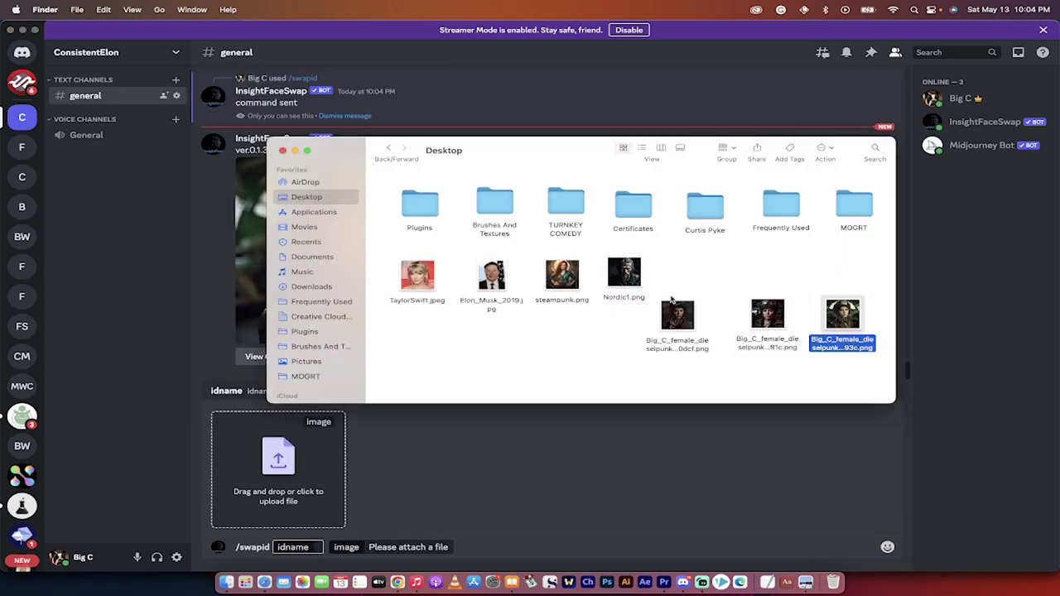
click(677, 314)
drag(686, 323, 282, 463)
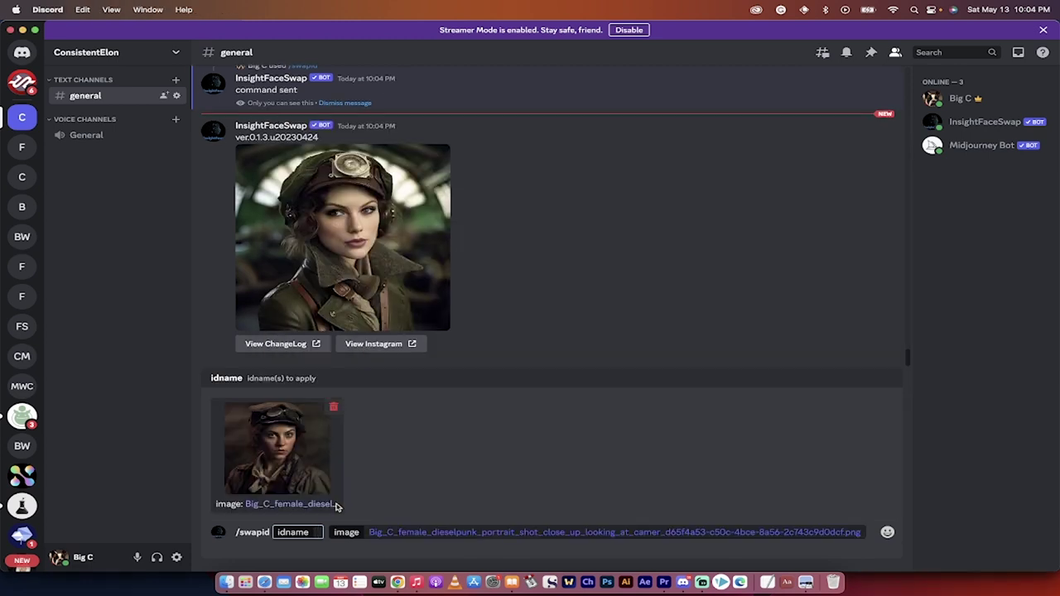
text(Taylor)
key(Return)
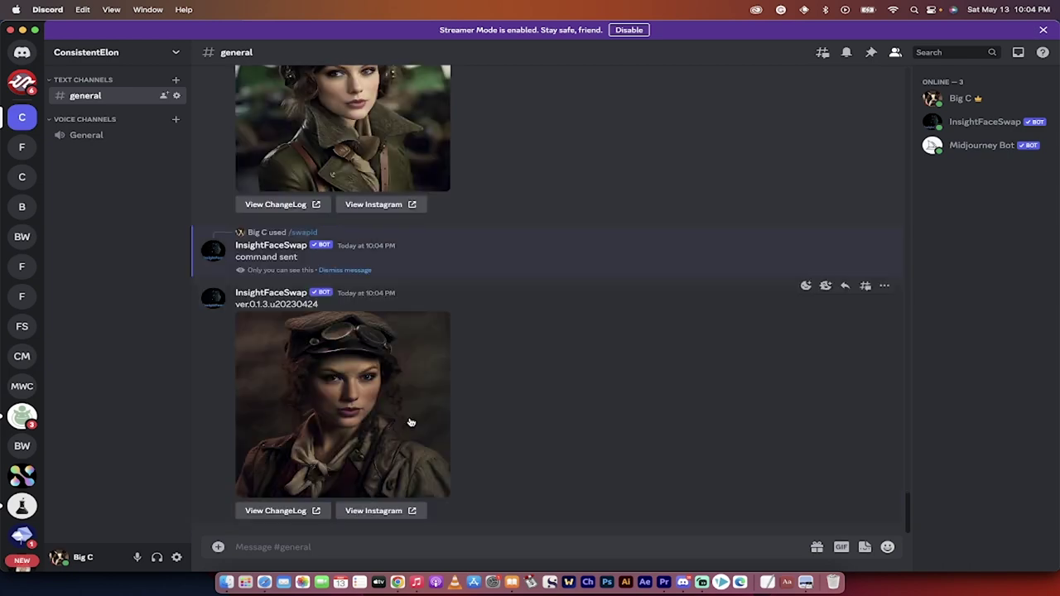
View the newest face-swapped portrait enlarged and compare it with the earlier swapped portraits in the channel.
click(408, 419)
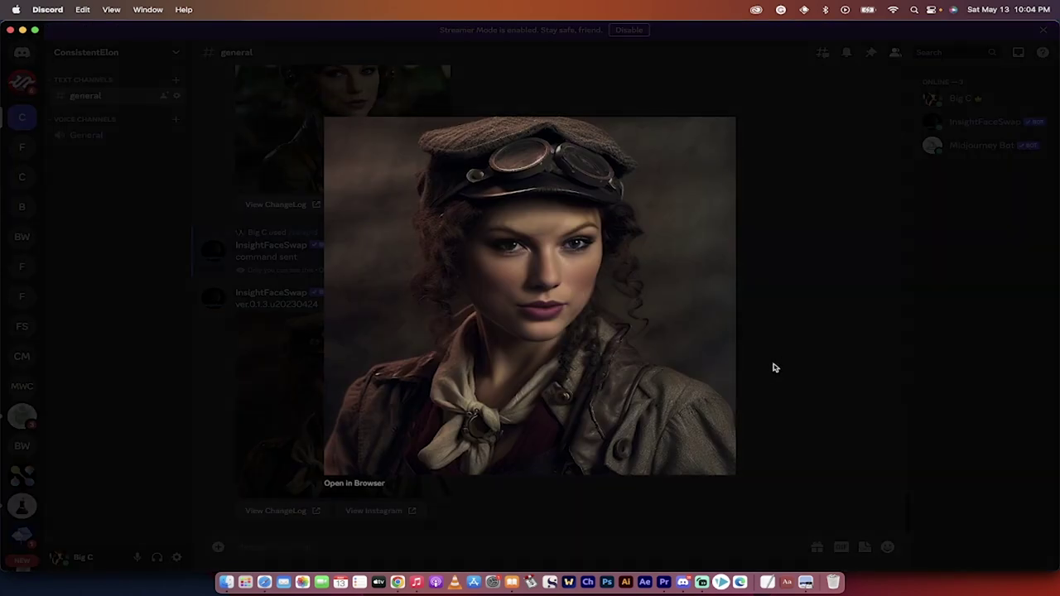
click(774, 368)
scroll(601, 353, up, 3)
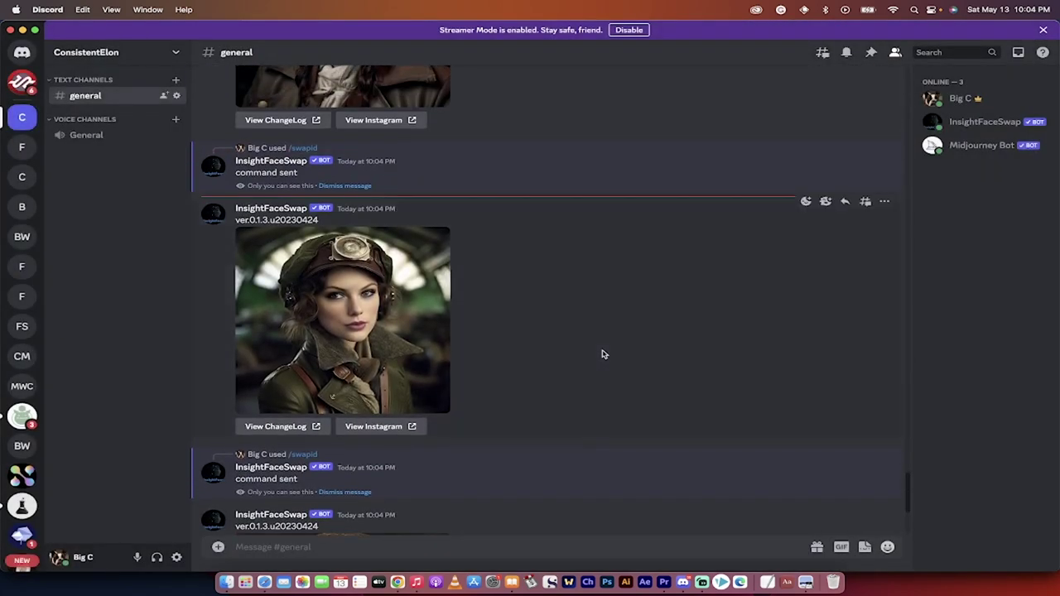
scroll(601, 352, down, 3)
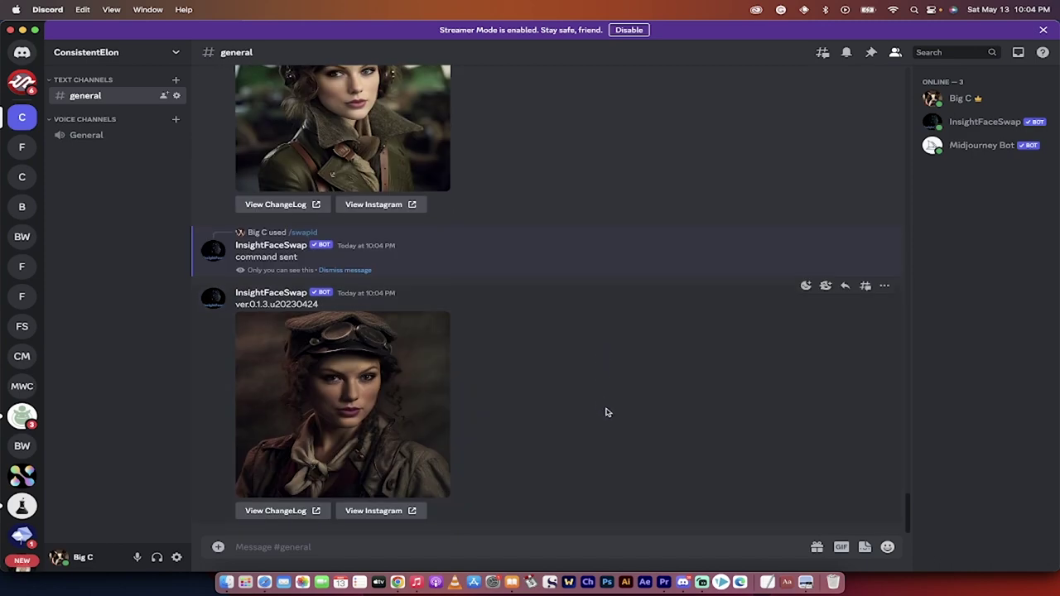